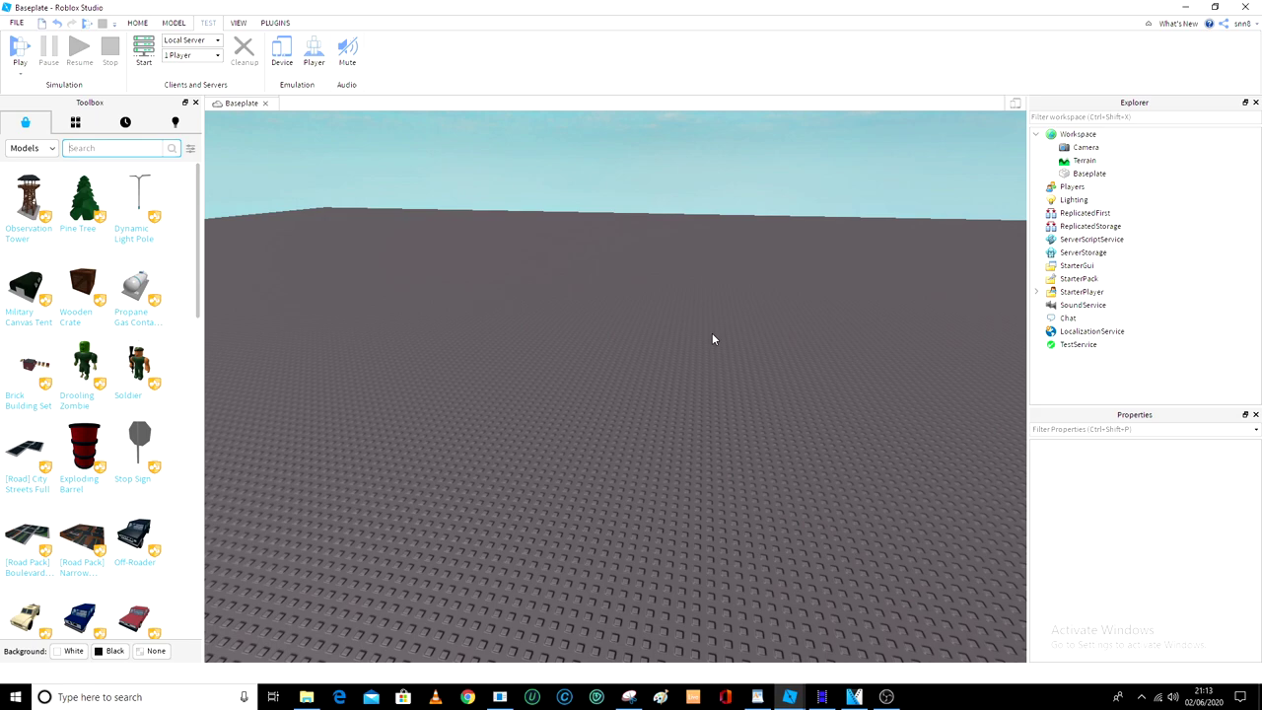
# Place the Soldier model from the Toolbox on the baseplate.
pyautogui.moveTo(857, 402); pyautogui.dragTo(865, 410, button='right')
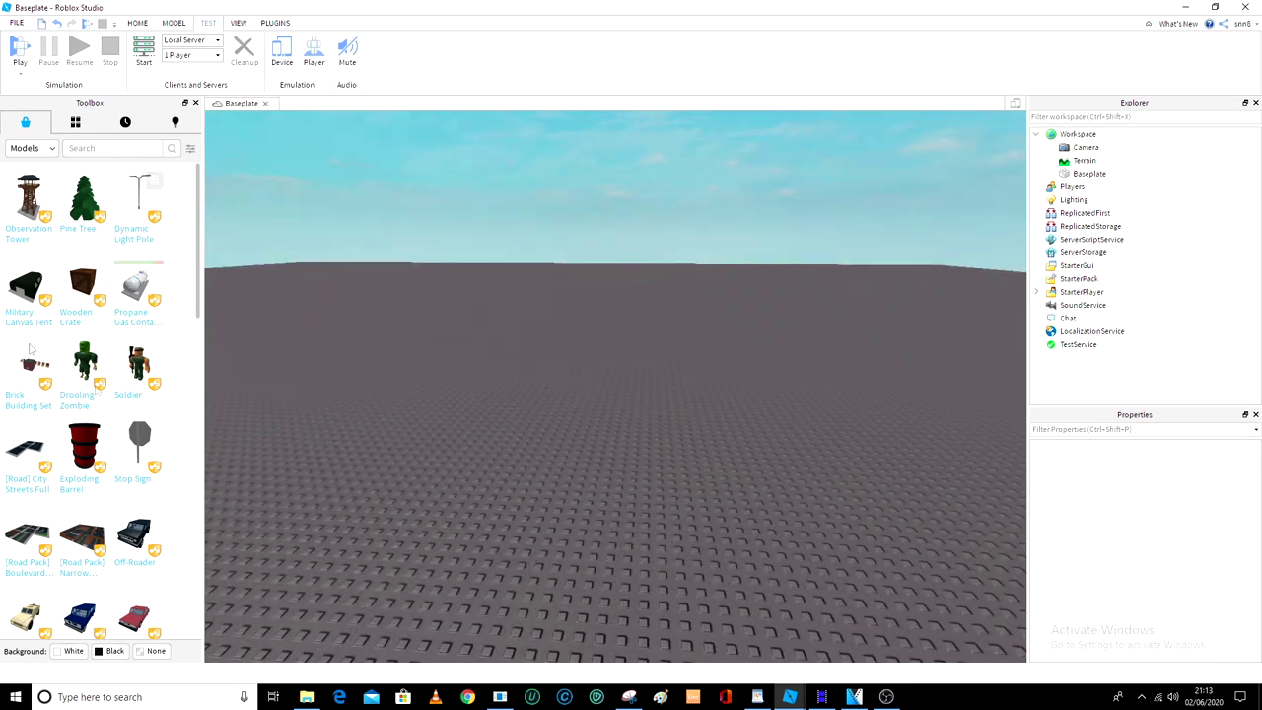
pyautogui.moveTo(54, 308)
pyautogui.moveTo(141, 392)
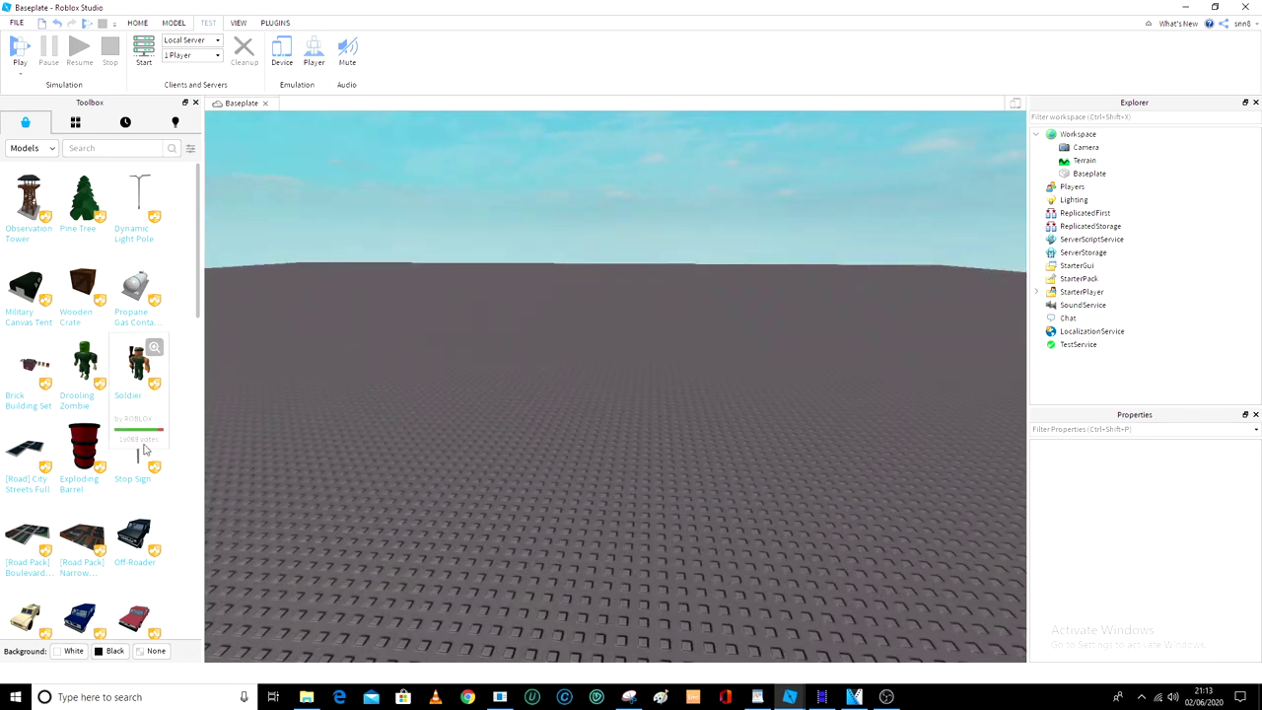
pyautogui.moveTo(126, 391); pyautogui.dragTo(557, 517)
pyautogui.moveTo(713, 552)
pyautogui.mouseDown(button='right')
pyautogui.moveTo(716, 564)
pyautogui.moveTo(713, 551)
pyautogui.mouseUp(button='right')
pyautogui.press('w')
pyautogui.press('s')
pyautogui.press('w')
pyautogui.press('s')
# Delete the Animations, Configurations and ModuleScripts folders from the Soldier model.
pyautogui.click(1048, 174)
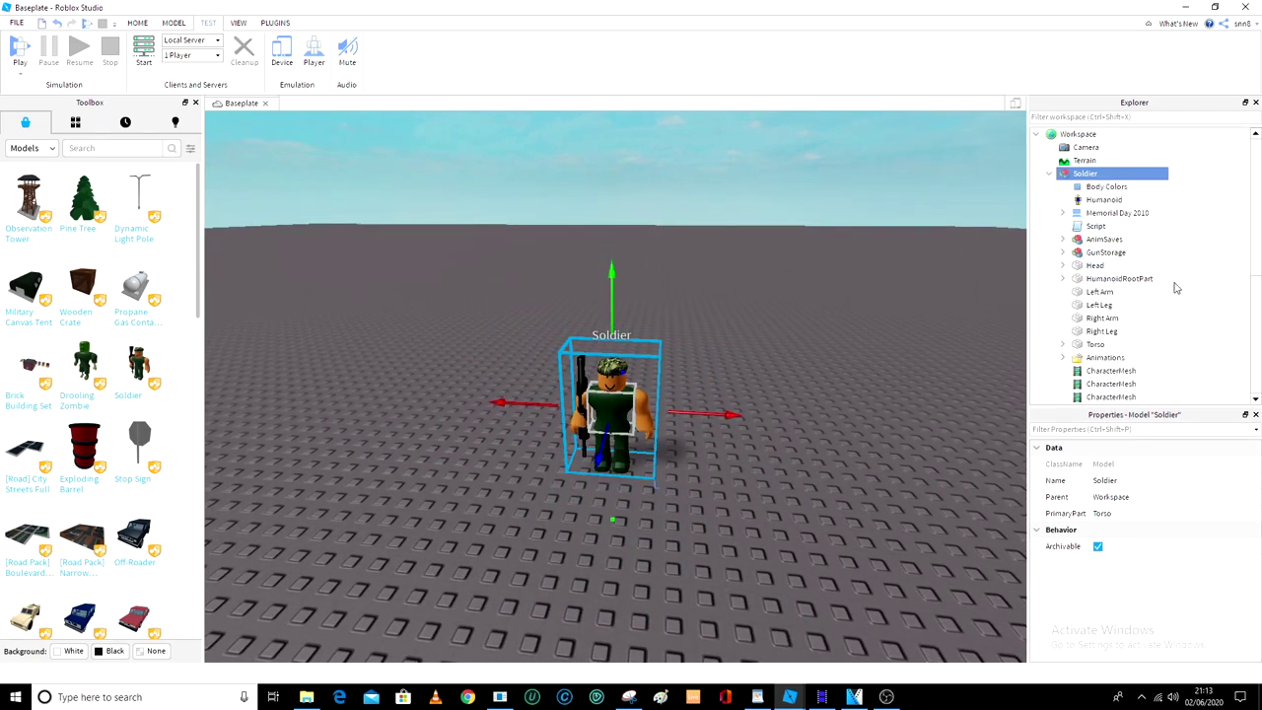
pyautogui.scroll(-3, 1175, 287)
pyautogui.click(1106, 241)
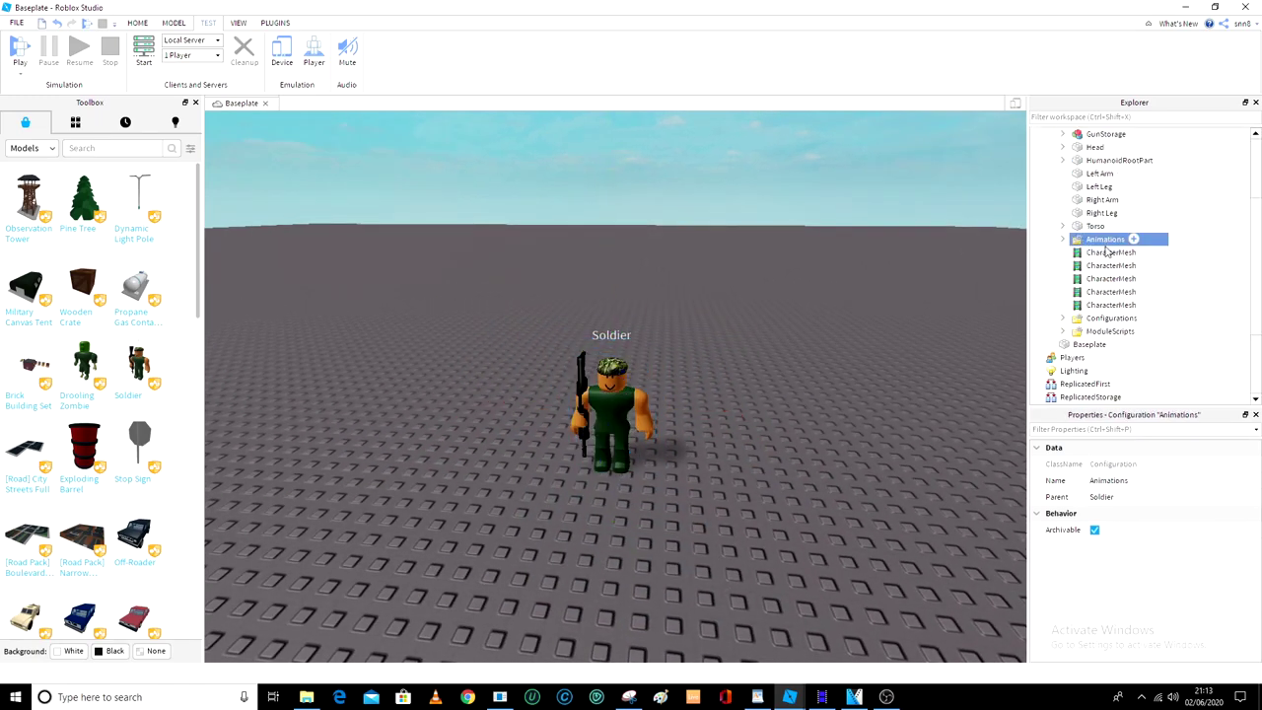
pyautogui.keyDown('ctrl'); pyautogui.click(1112, 318); pyautogui.keyUp('ctrl')
pyautogui.keyDown('ctrl'); pyautogui.click(1111, 331); pyautogui.keyUp('ctrl')
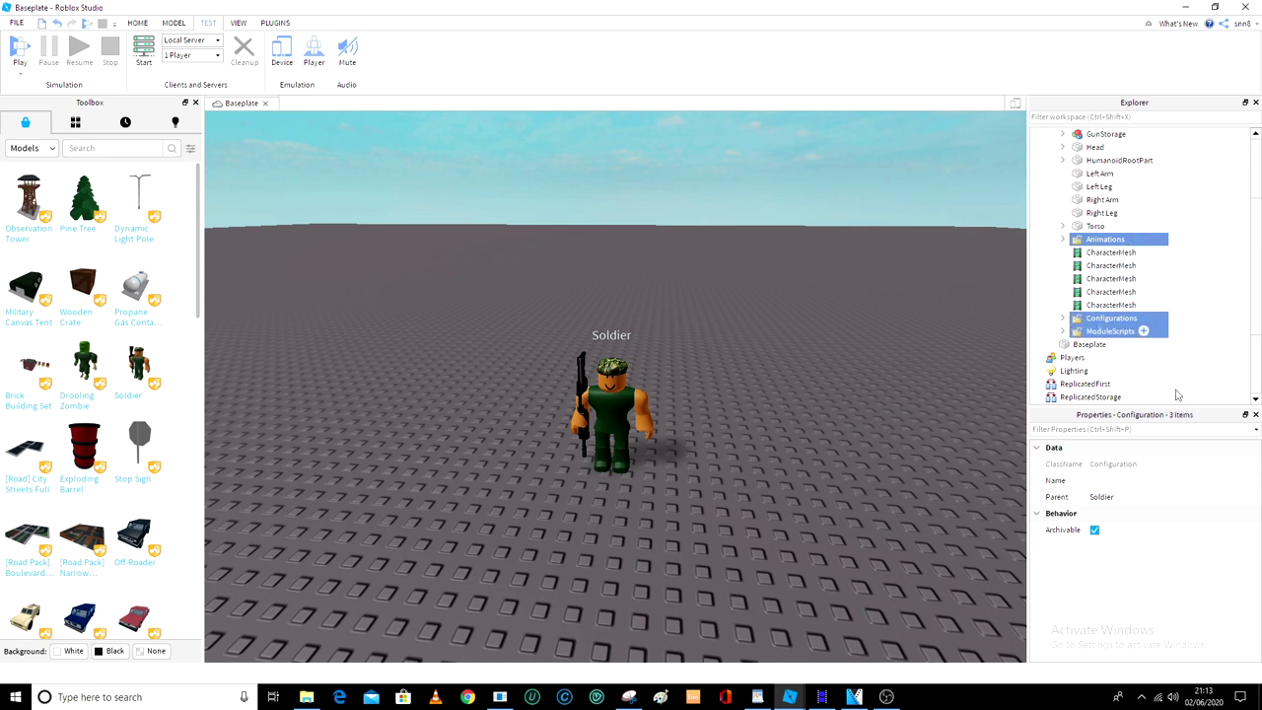
pyautogui.press('Delete')
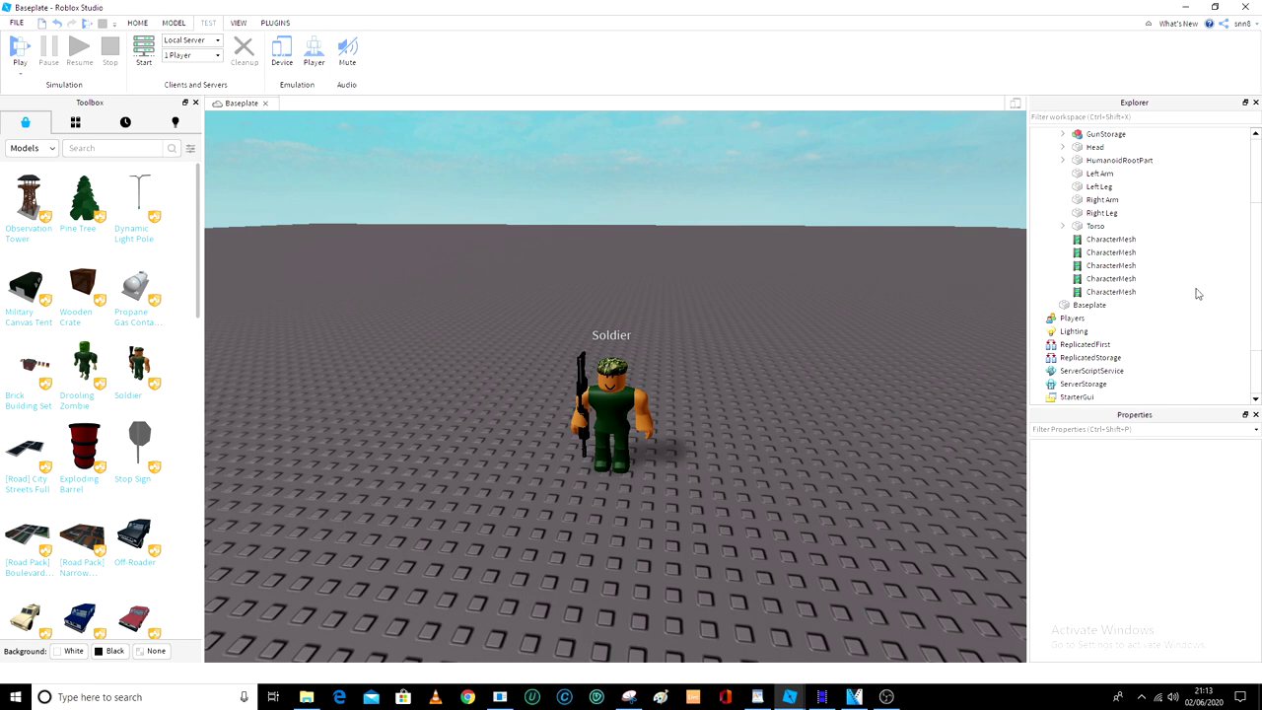
# Try removing all five CharacterMesh objects from the Soldier and view the effect on its body.
pyautogui.click(1159, 293)
pyautogui.keyDown('shift'); pyautogui.click(1112, 253); pyautogui.keyUp('shift')
pyautogui.keyDown('shift'); pyautogui.click(1112, 239); pyautogui.keyUp('shift')
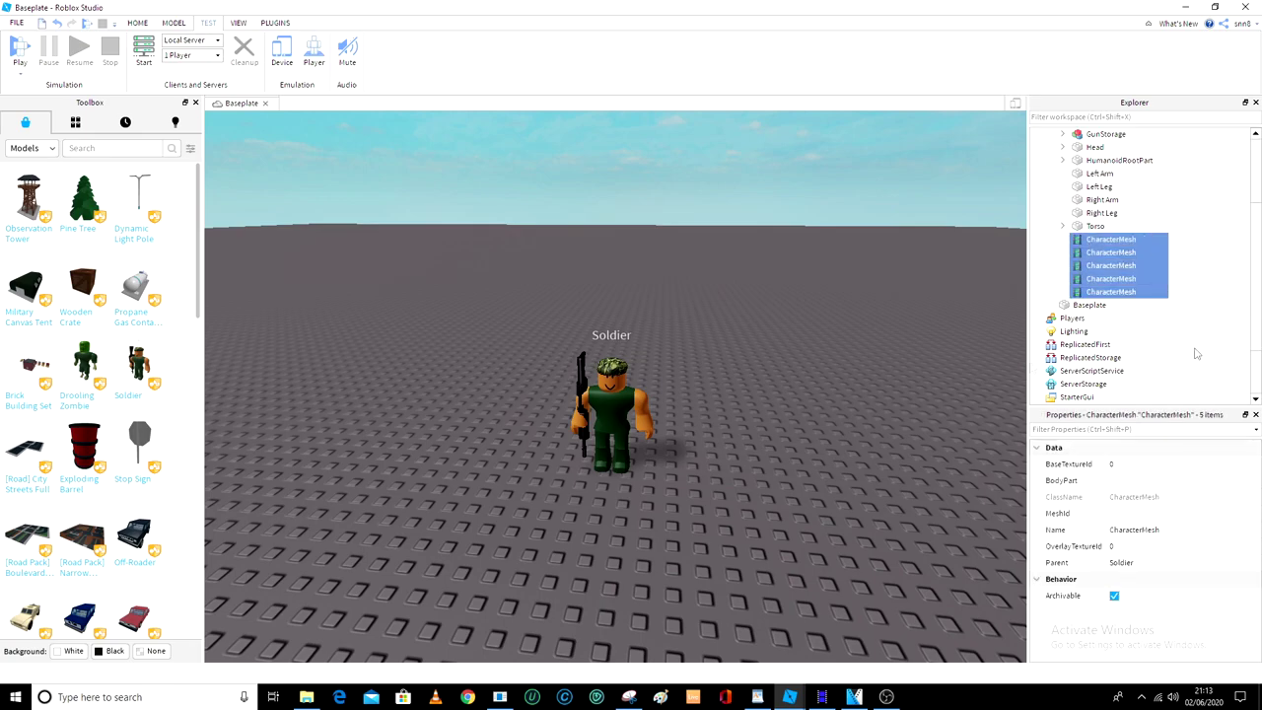
pyautogui.press('Delete')
pyautogui.scroll(6, 677, 442)
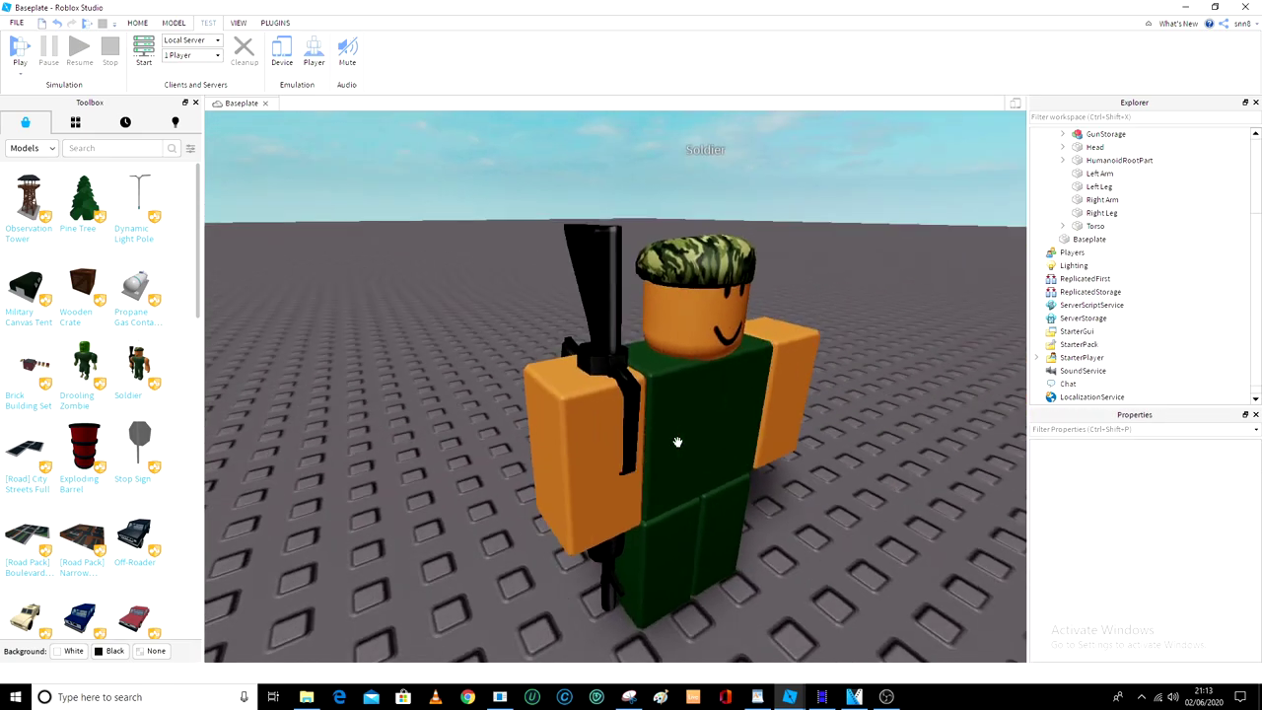
pyautogui.scroll(-8, 677, 442)
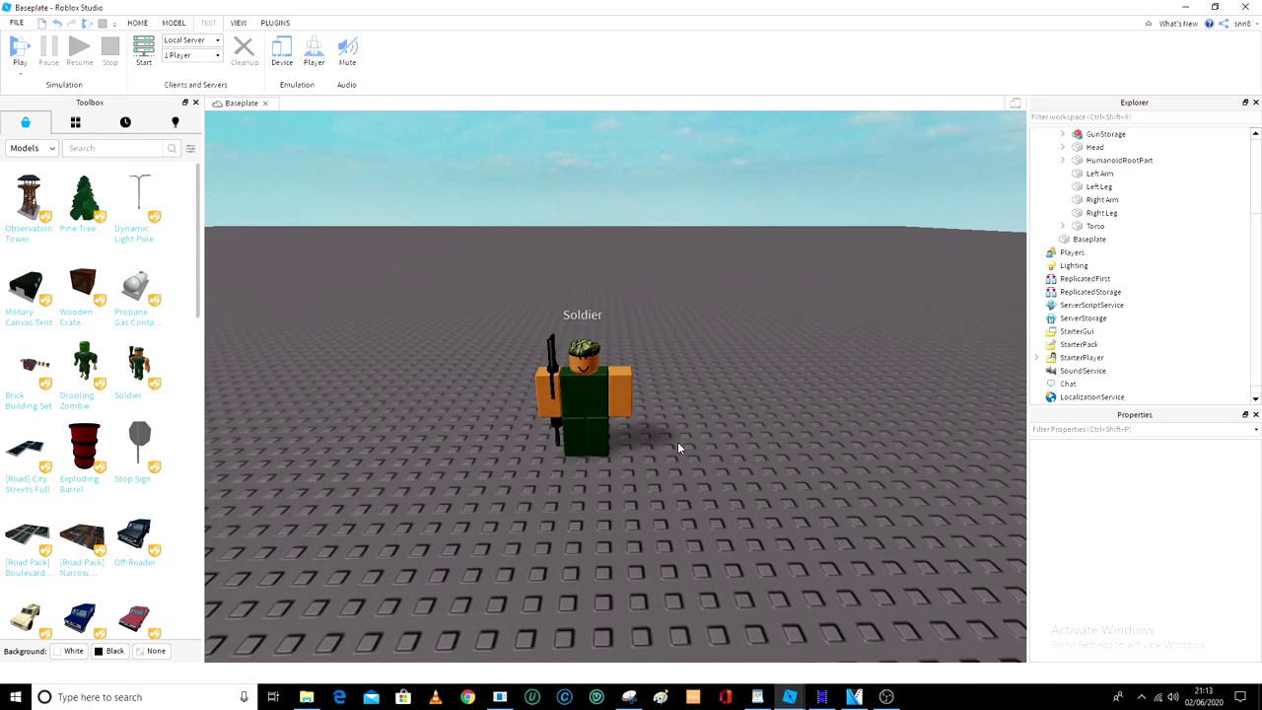
# Undo the deletion of the CharacterMesh objects and view the soldier up close.
pyautogui.hotkey('ctrl', 'z')
pyautogui.scroll(4, 836, 402)
pyautogui.moveTo(836, 403); pyautogui.dragTo(840, 403, button='right')
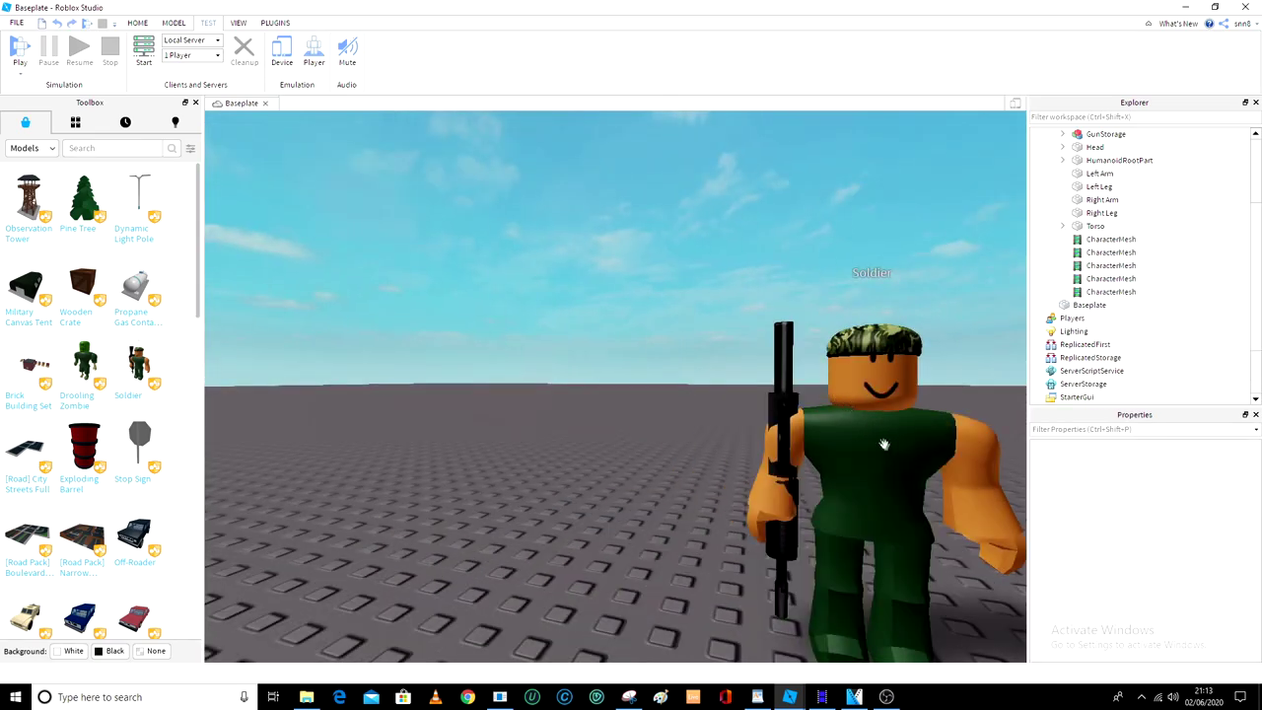
pyautogui.moveTo(884, 445); pyautogui.dragTo(753, 313, button='right')
pyautogui.scroll(-3, 754, 312)
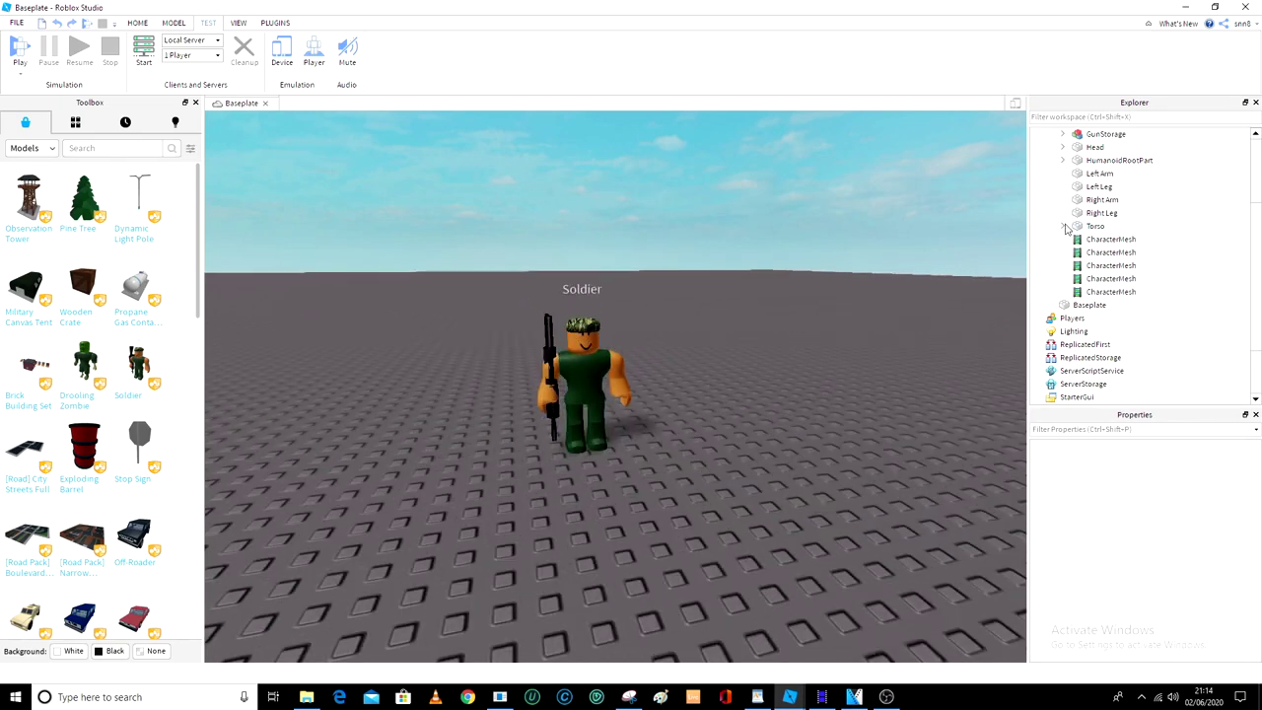
# Delete the GunStorage model from the Soldier.
pyautogui.click(1064, 226)
pyautogui.click(1064, 226)
pyautogui.scroll(3, 1065, 229)
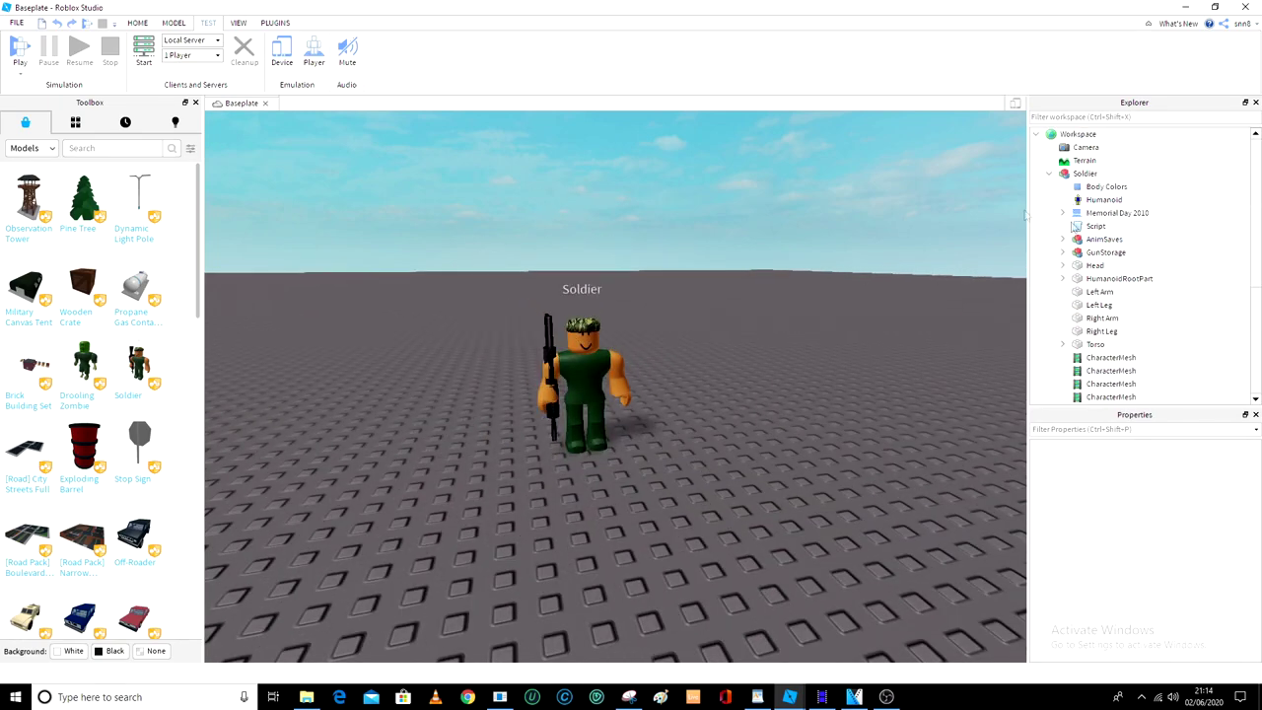
pyautogui.press('a')
pyautogui.moveTo(823, 373); pyautogui.dragTo(861, 345, button='right')
pyautogui.click(1106, 252)
pyautogui.press('Delete')
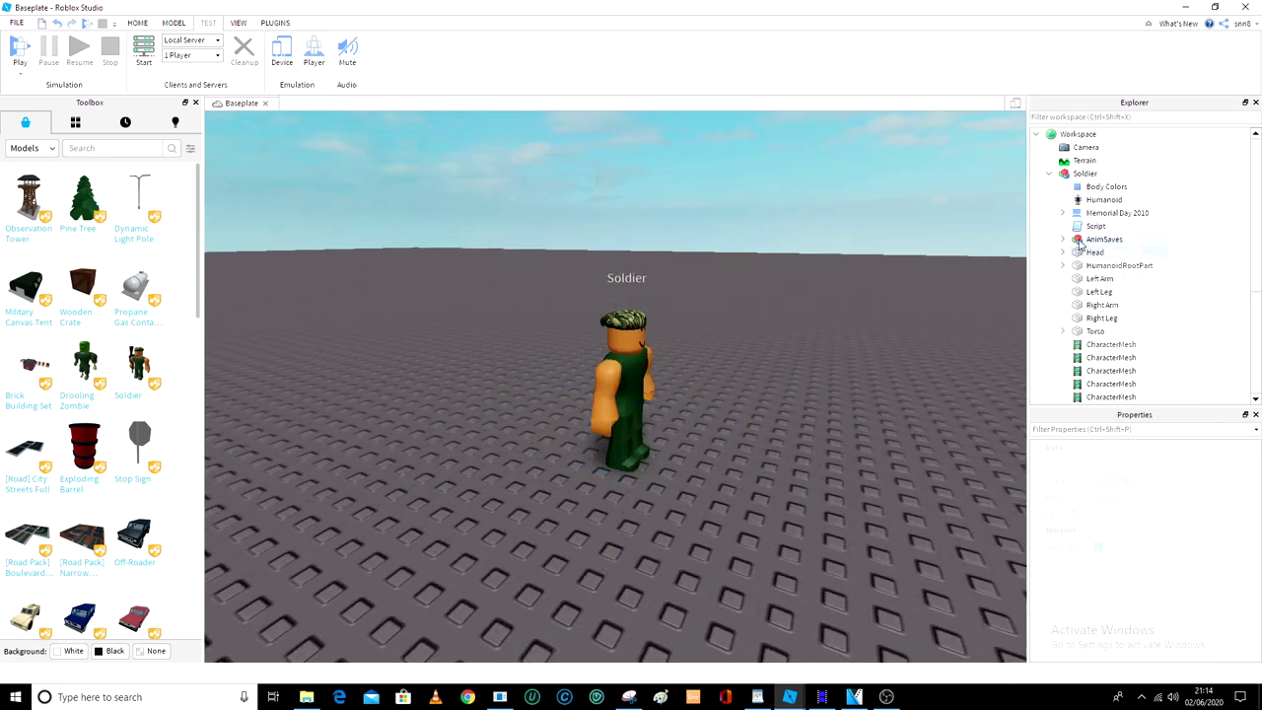
# Delete the AnimSaves model and the Script from the Soldier.
pyautogui.click(1094, 239)
pyautogui.press('Delete')
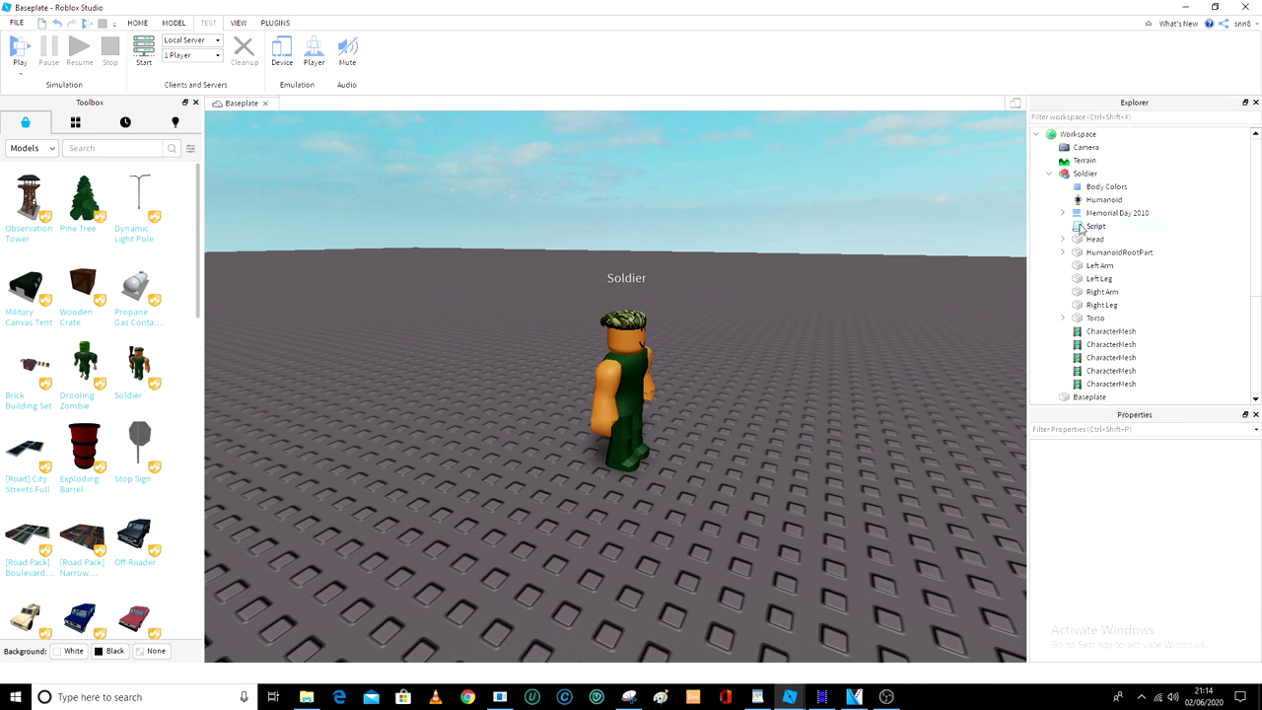
pyautogui.hotkey('ctrl', 'z')
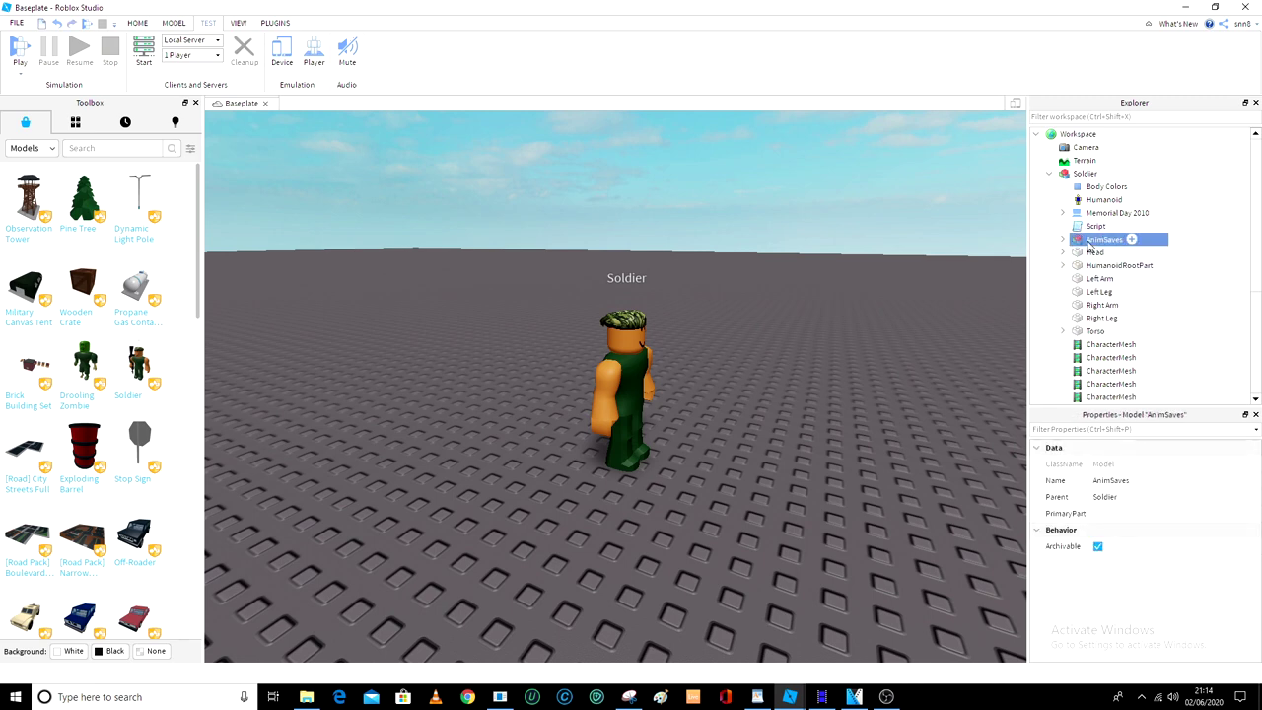
pyautogui.press('Delete')
pyautogui.click(1178, 227)
pyautogui.press('Delete')
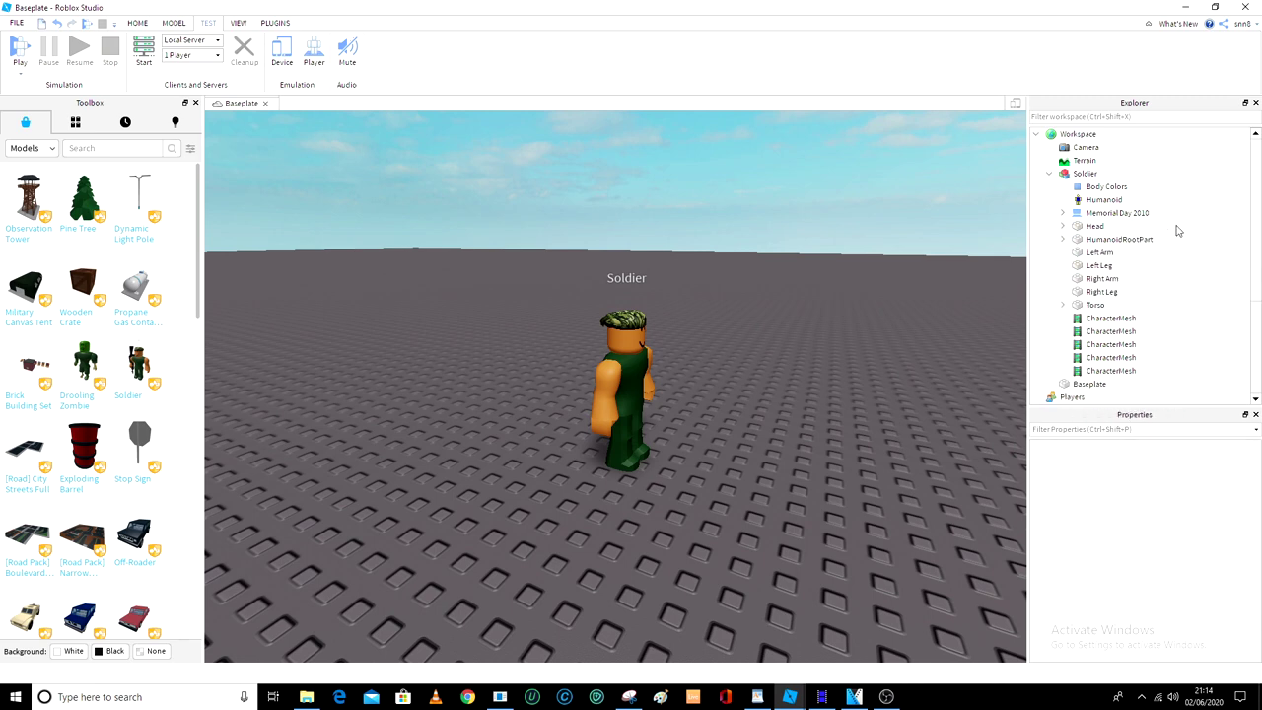
# Inspect the stripped-down Soldier model from the front and at different distances.
pyautogui.rightClick(1185, 241)
pyautogui.click(1052, 253)
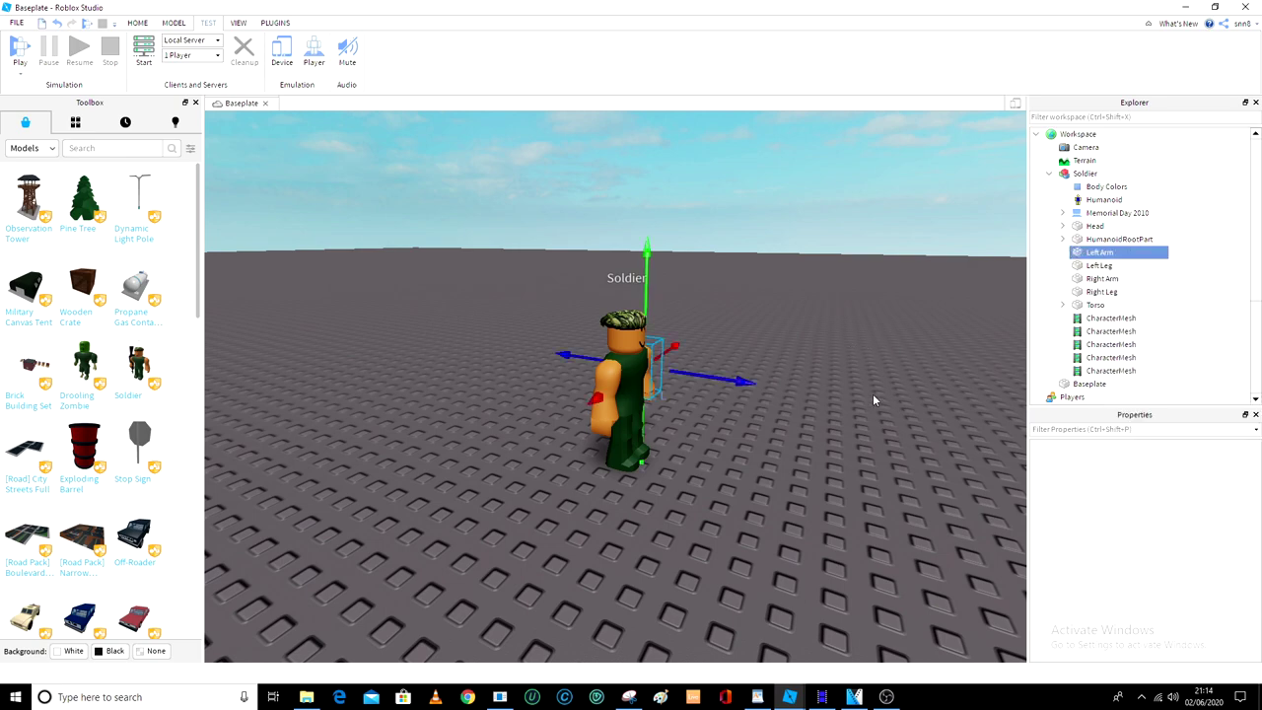
pyautogui.scroll(2, 868, 395)
pyautogui.moveTo(873, 395); pyautogui.dragTo(845, 431, button='right')
pyautogui.scroll(-3, 867, 399)
pyautogui.click(845, 430)
pyautogui.scroll(3, 845, 431)
pyautogui.scroll(-3, 845, 431)
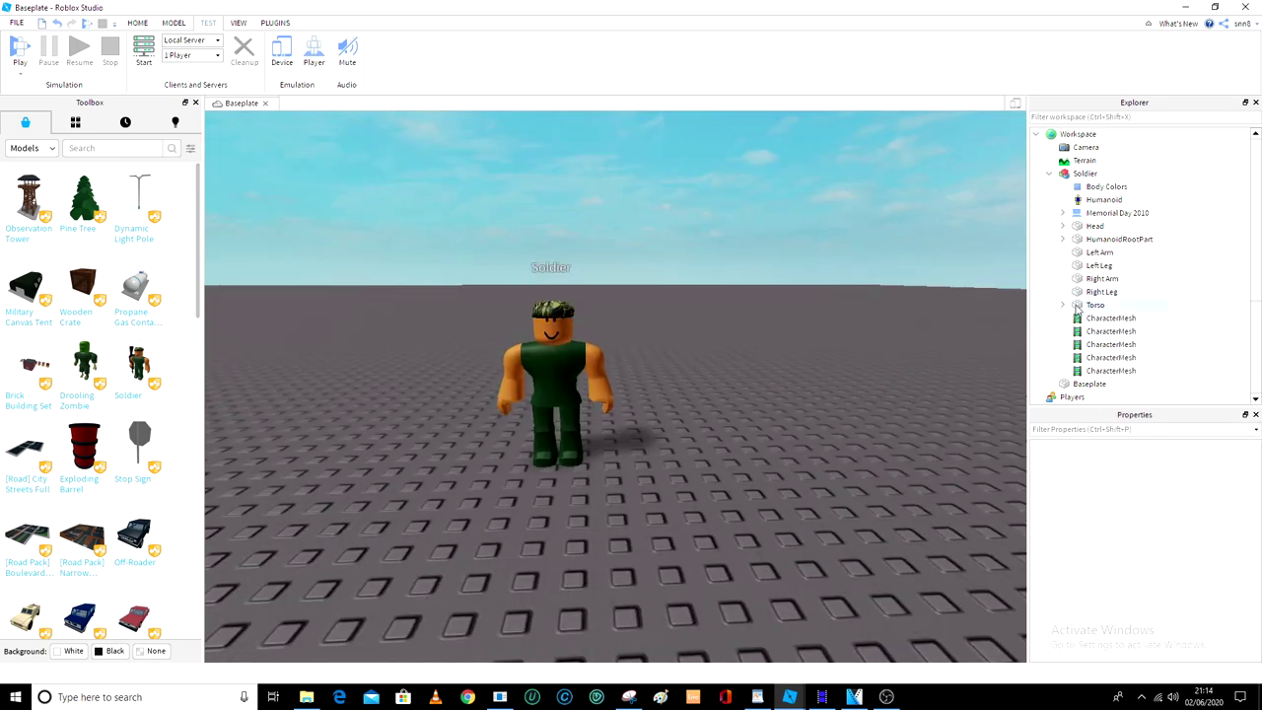
# Set the Soldier model's PrimaryPart to HumanoidRootPart.
pyautogui.click(1083, 175)
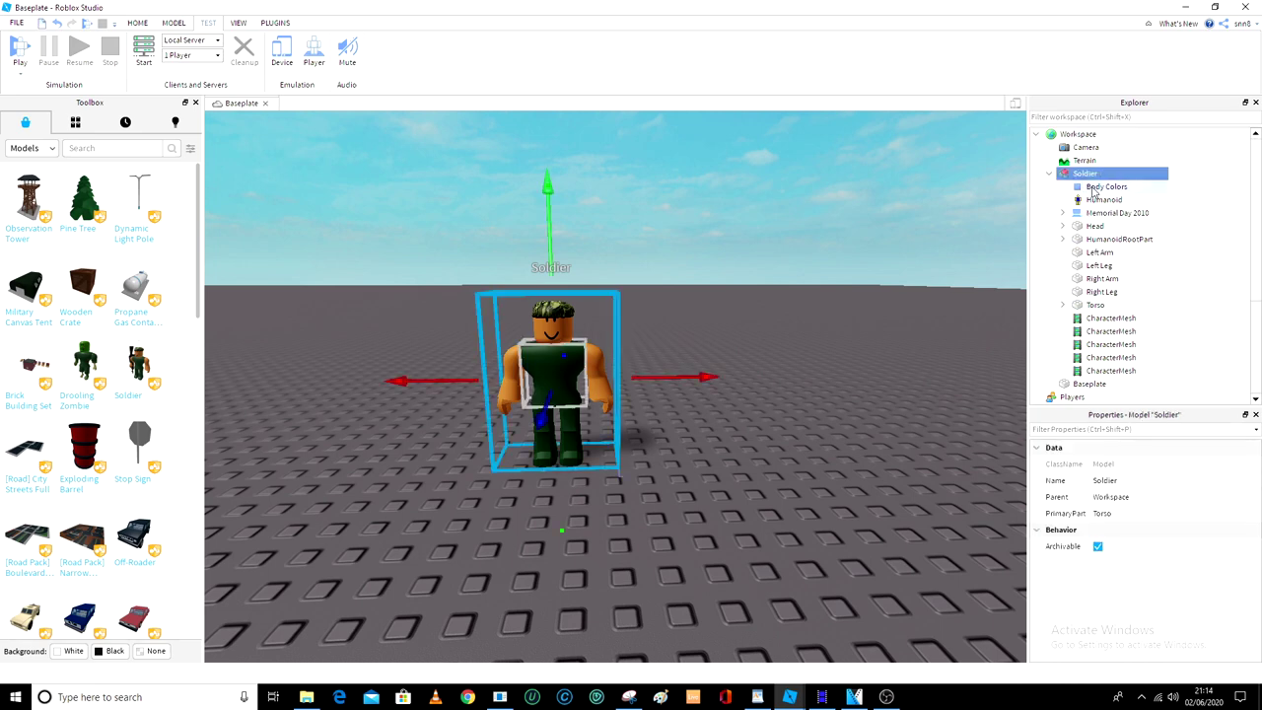
pyautogui.click(1124, 515)
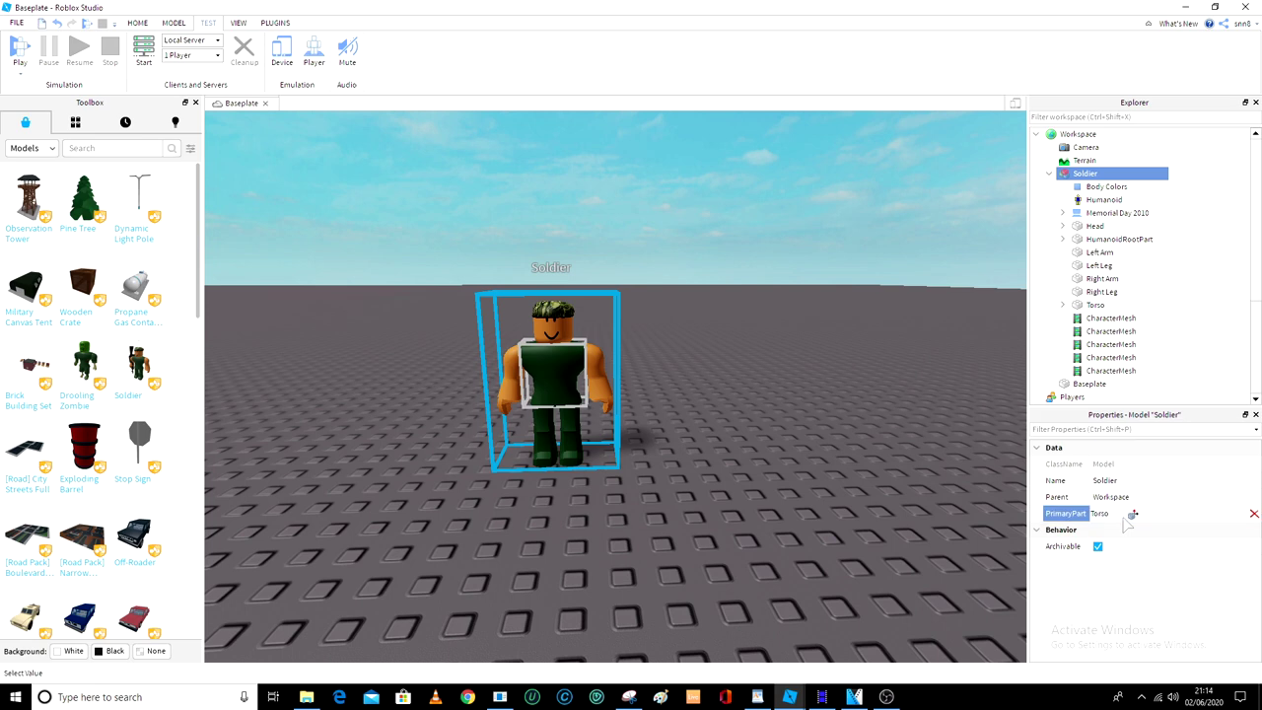
pyautogui.click(1132, 239)
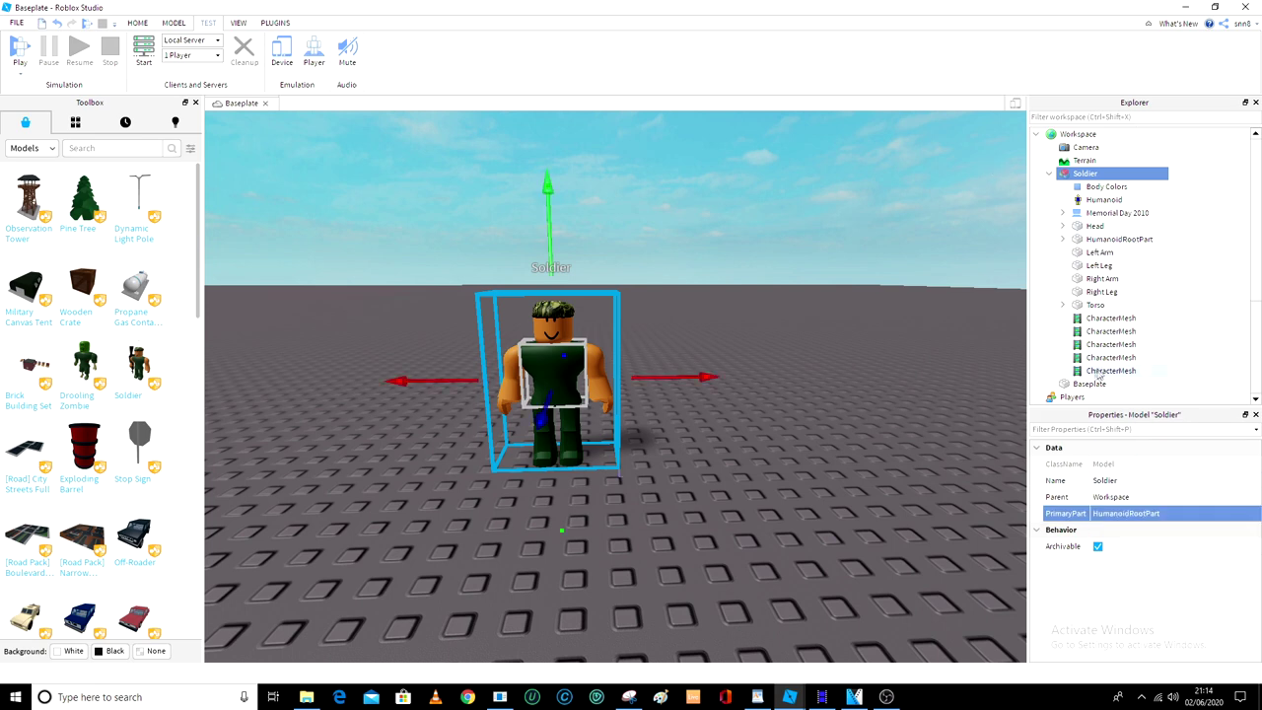
# Rename the Soldier model to StarterCharacter.
pyautogui.click(1052, 173)
pyautogui.click(1136, 479)
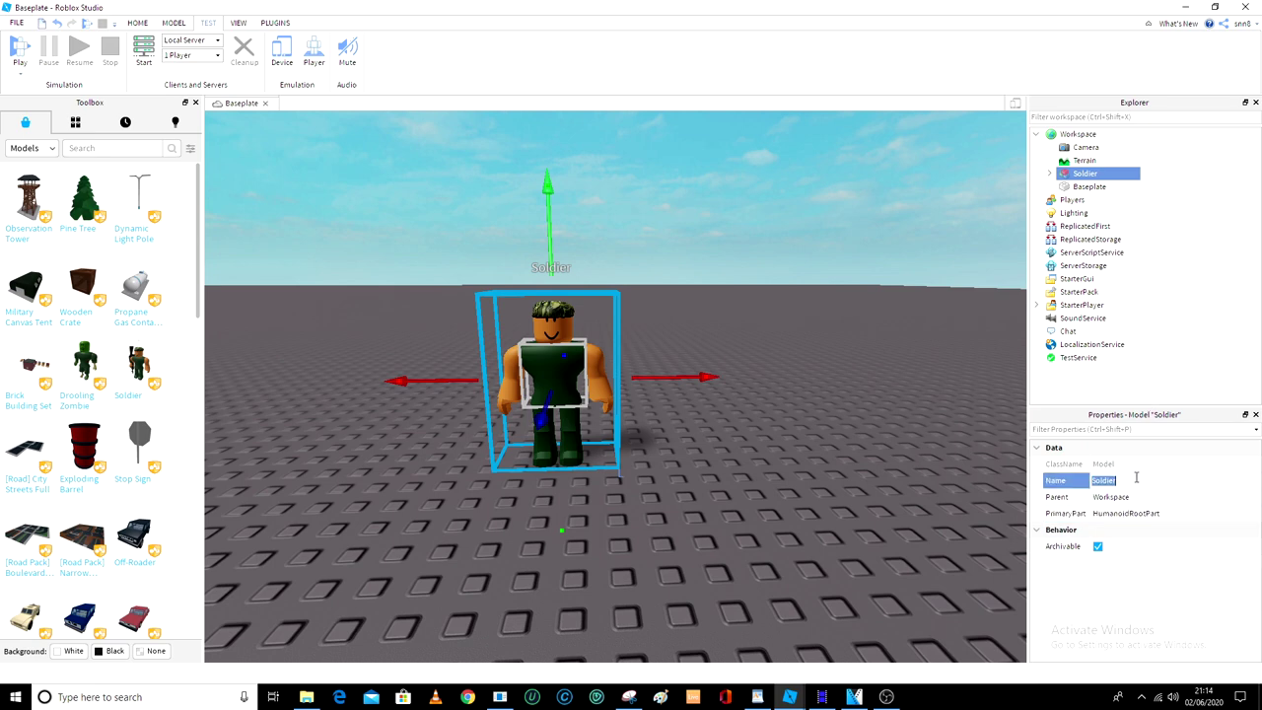
pyautogui.press('BackSpace')
pyautogui.press('Return')
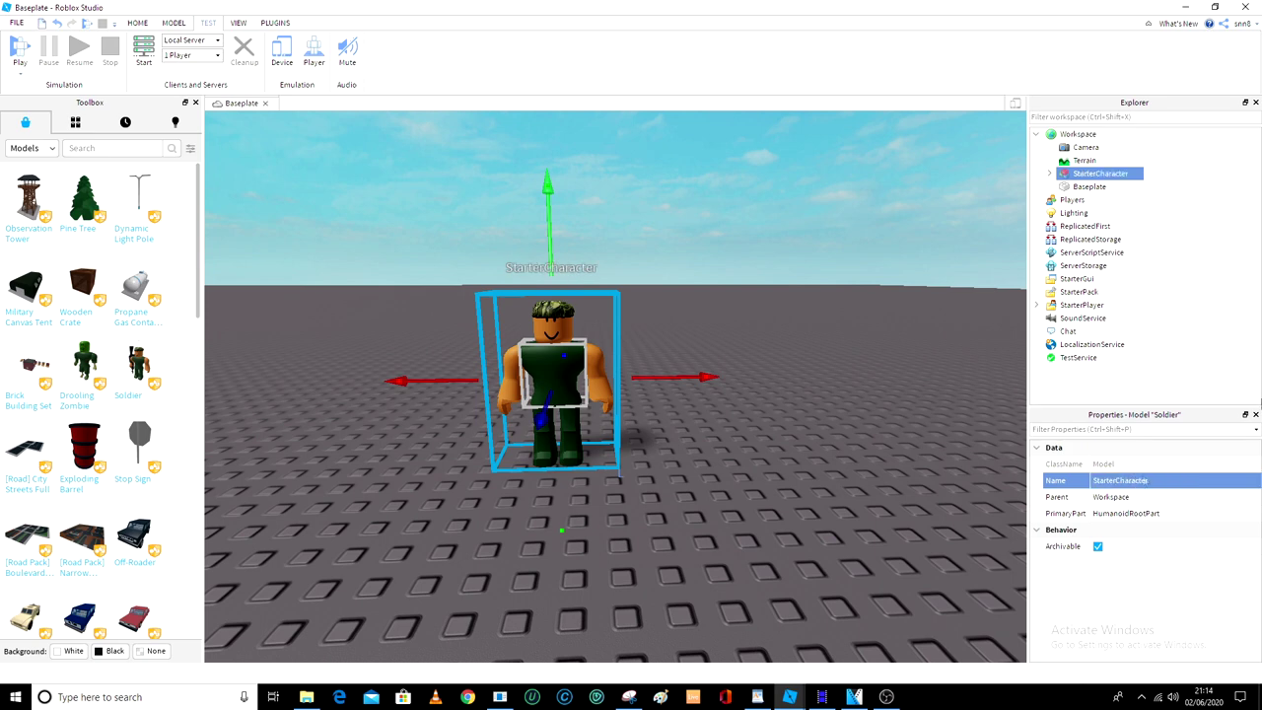
# Move the StarterCharacter model into StarterPlayer and delete the other StarterCharacter listed above it.
pyautogui.moveTo(1067, 176); pyautogui.dragTo(1082, 305)
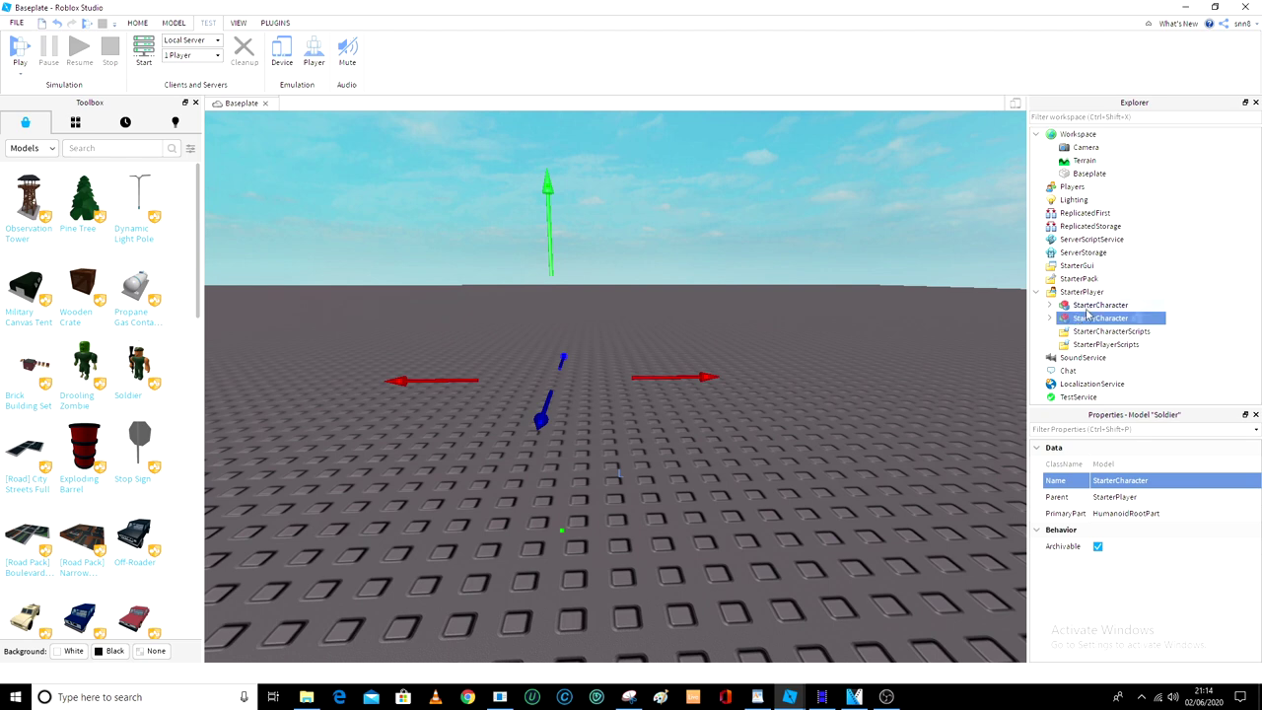
pyautogui.click(1087, 306)
pyautogui.press('Delete')
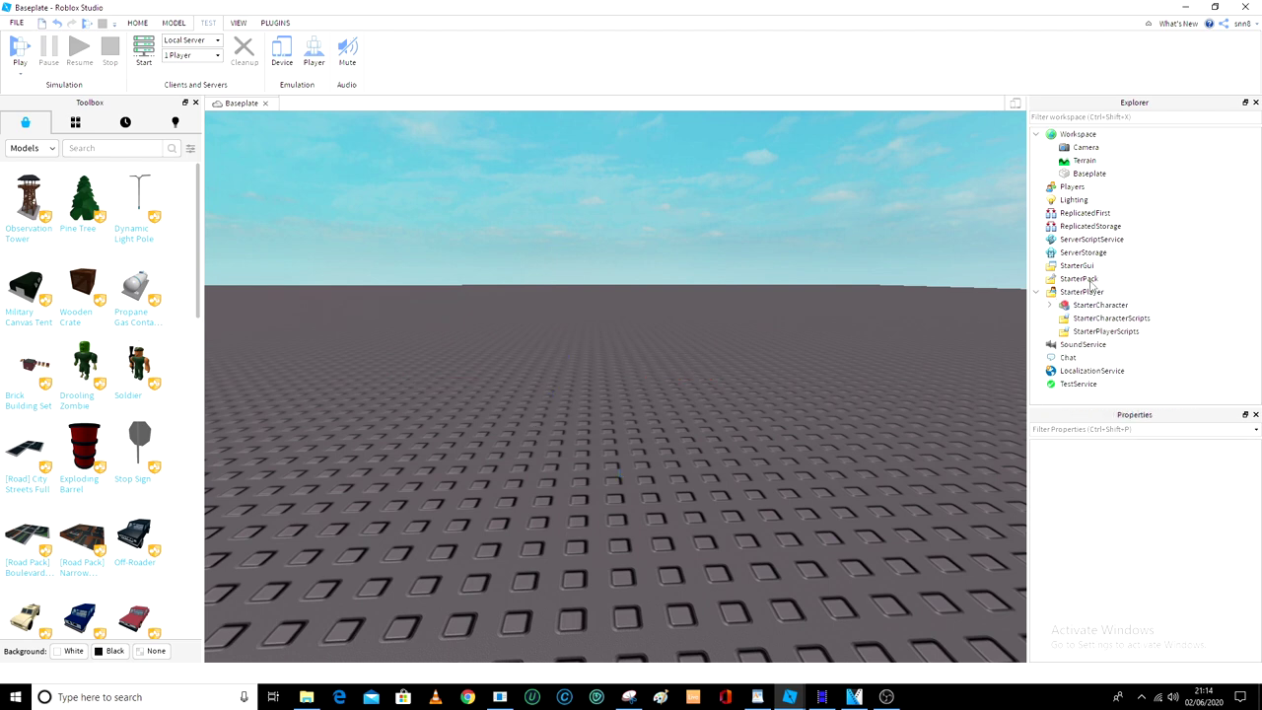
# Check the contents of the StarterCharacter model in StarterPlayer.
pyautogui.click(1051, 306)
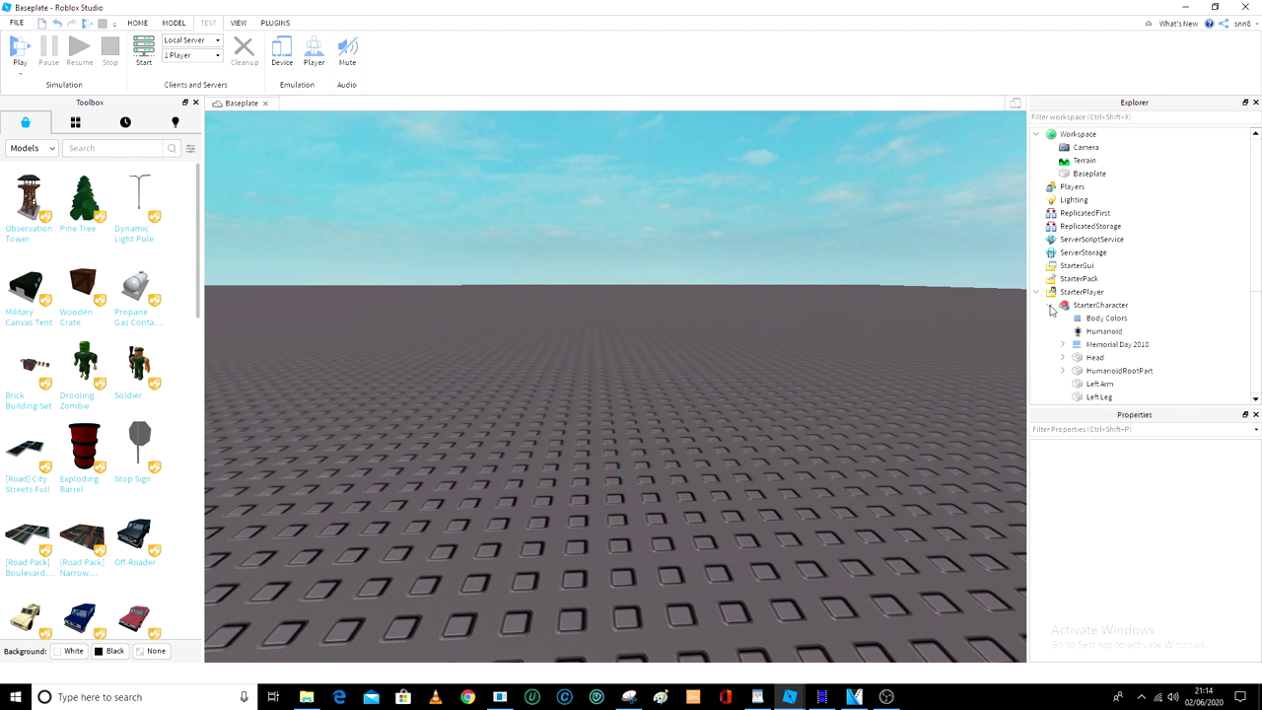
pyautogui.scroll(-5, 1058, 308)
pyautogui.scroll(3, 1055, 276)
pyautogui.click(1052, 241)
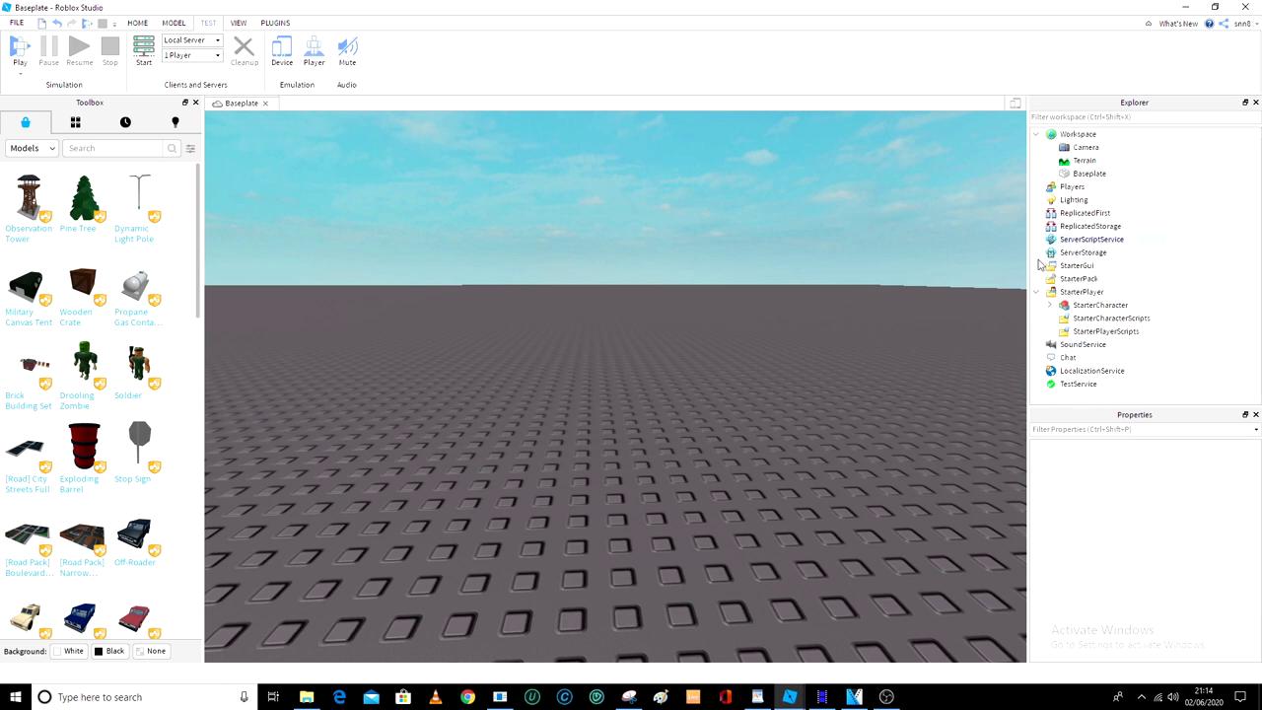
pyautogui.click(1037, 292)
# Start a playtest, hide the chat window and close the Words of Encouragement panel.
pyautogui.moveTo(861, 382); pyautogui.dragTo(861, 385, button='right')
pyautogui.scroll(-3, 522, 314)
pyautogui.moveTo(689, 418); pyautogui.dragTo(688, 421, button='right')
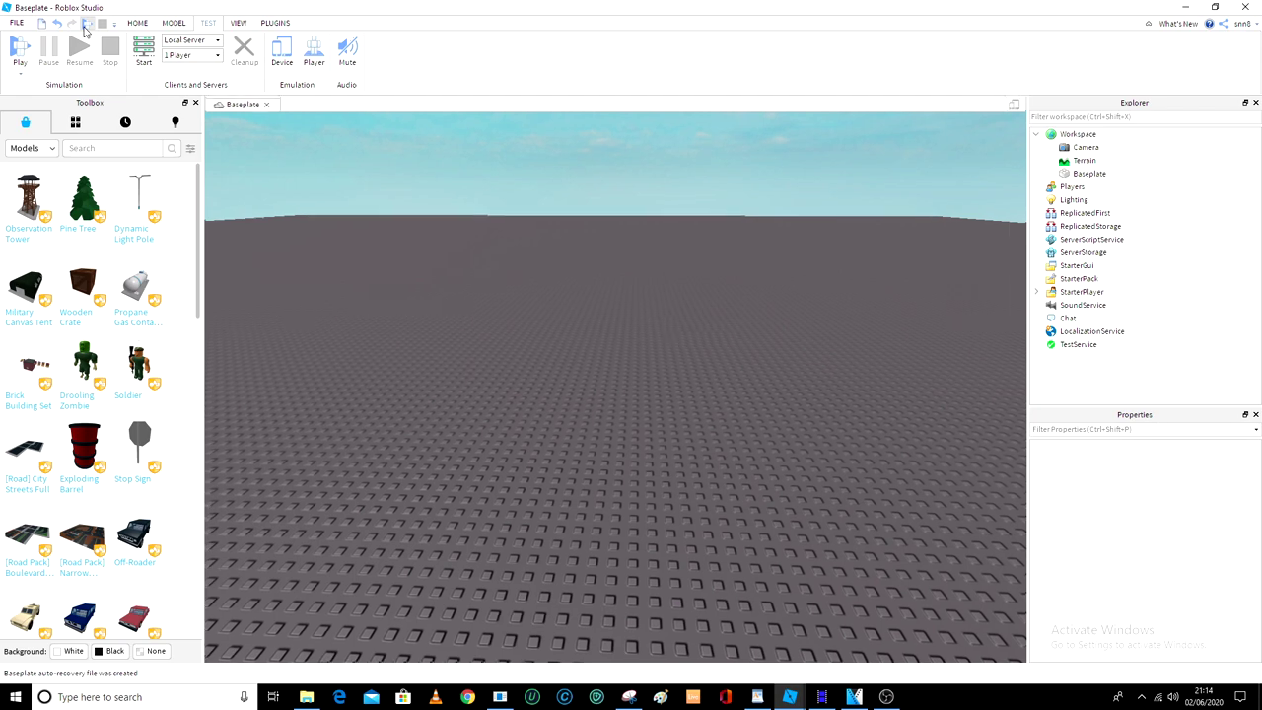
pyautogui.click(84, 26)
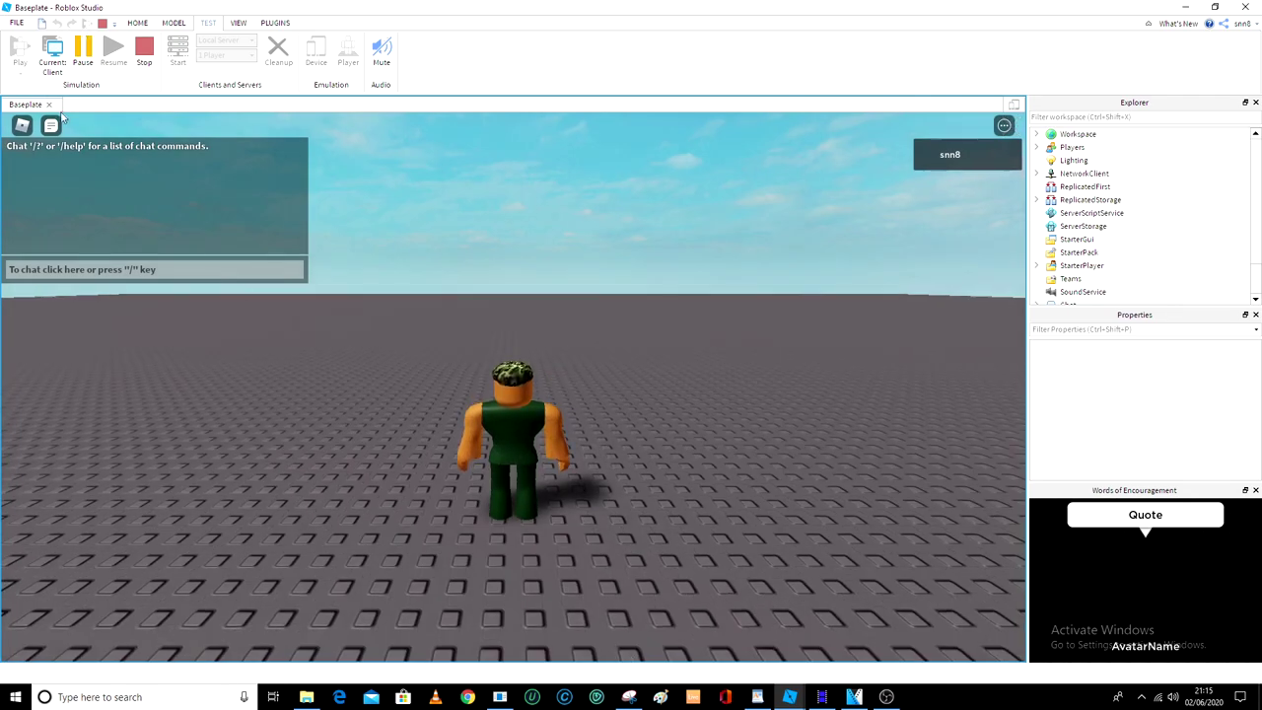
pyautogui.click(52, 125)
pyautogui.moveTo(540, 377); pyautogui.dragTo(541, 377, button='right')
pyautogui.scroll(1, 574, 393)
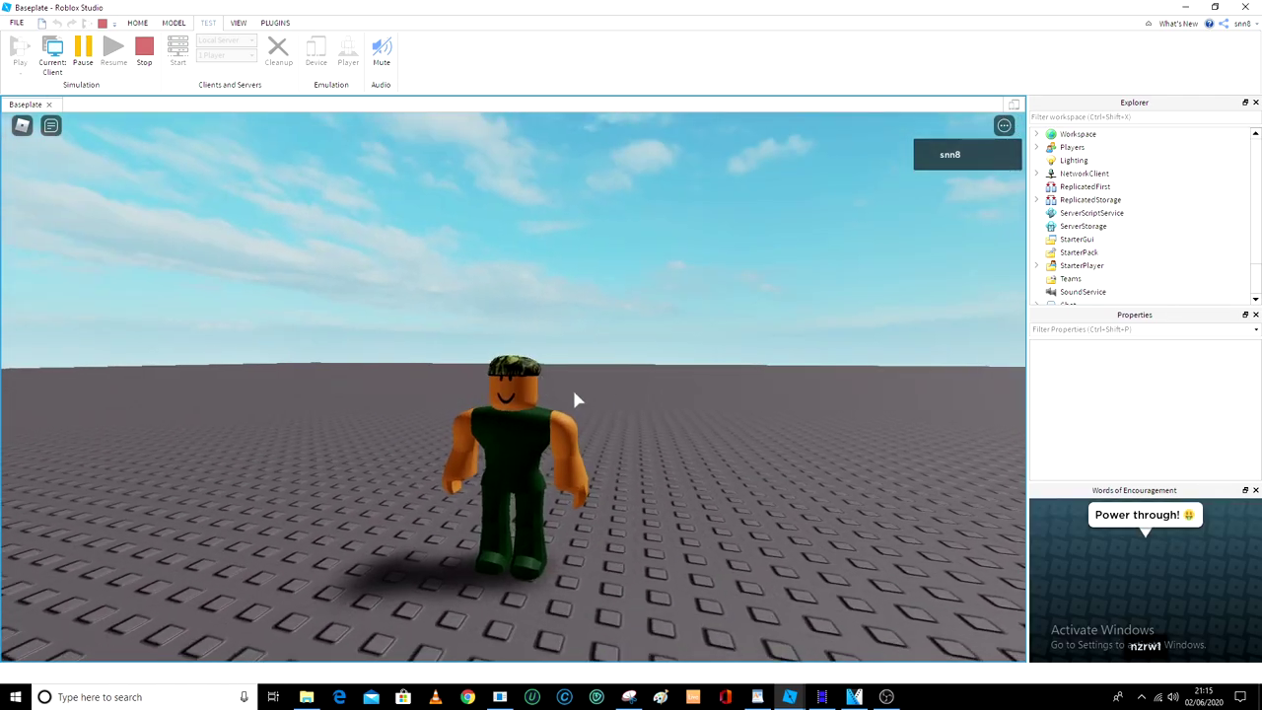
pyautogui.click(1255, 490)
# Walk the soldier character around the baseplate in several directions and stop the playtest.
pyautogui.moveTo(727, 495); pyautogui.dragTo(726, 495, button='right')
pyautogui.press('w')
pyautogui.press('w')
pyautogui.press('w')
pyautogui.press('a')
pyautogui.press('s')
pyautogui.press('a')
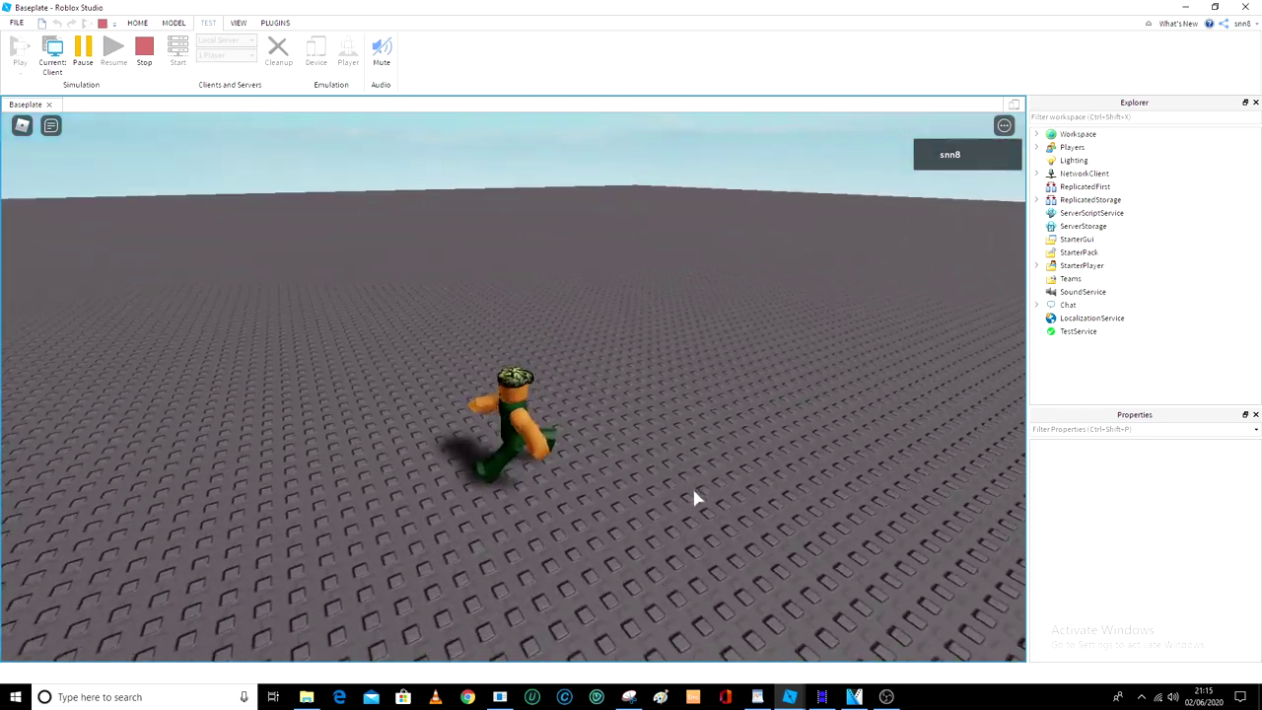
pyautogui.press('w')
pyautogui.press('s')
pyautogui.press('a')
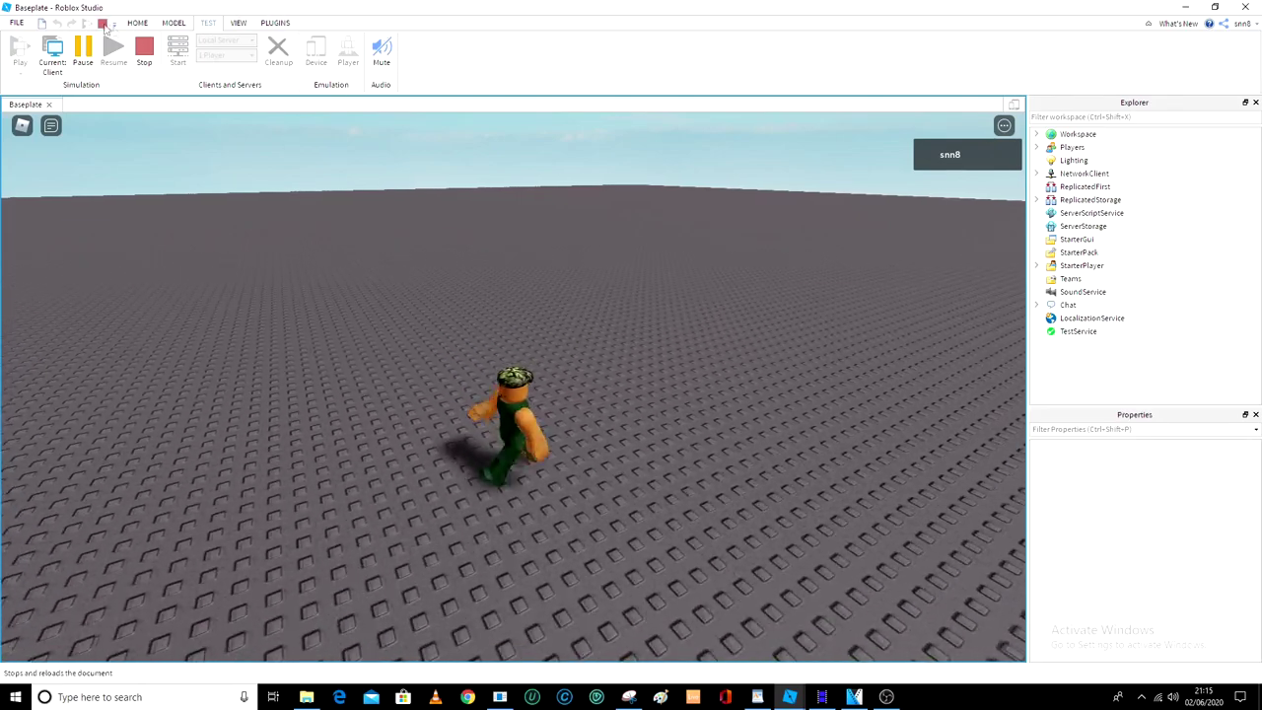
pyautogui.click(143, 47)
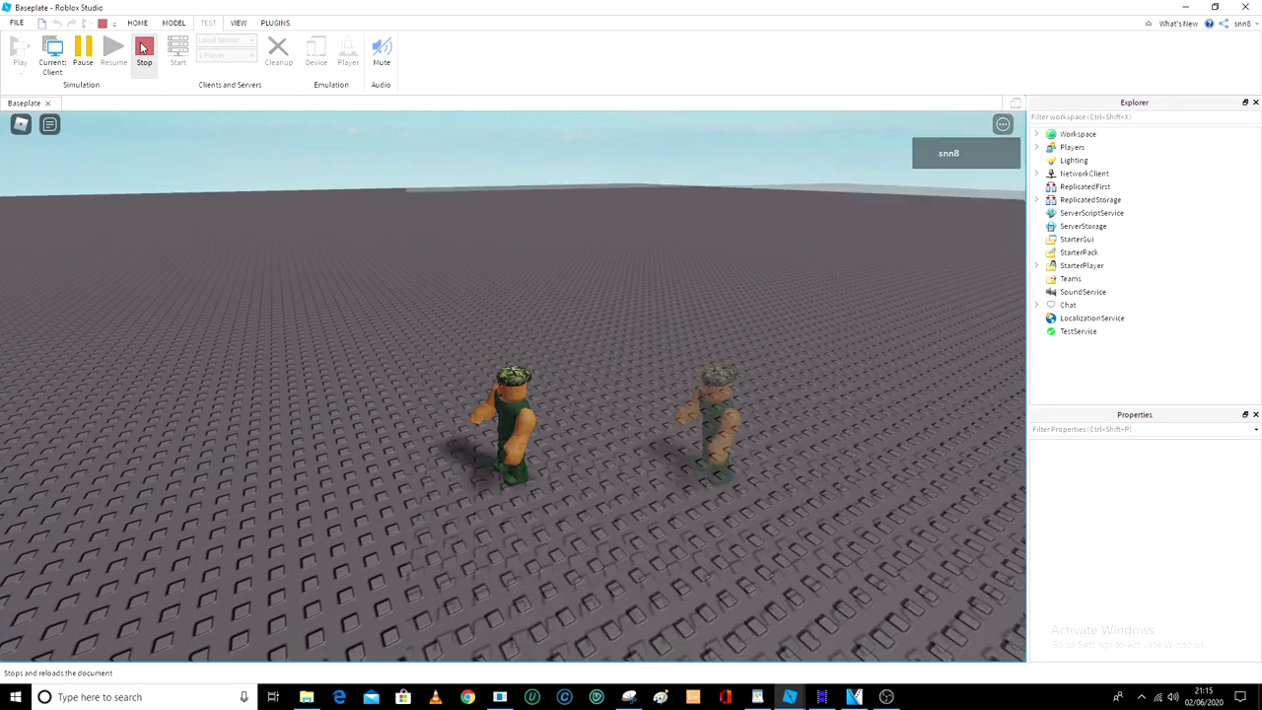
# Delete the StarterCharacter model from StarterPlayer.
pyautogui.click(1037, 293)
pyautogui.click(1068, 305)
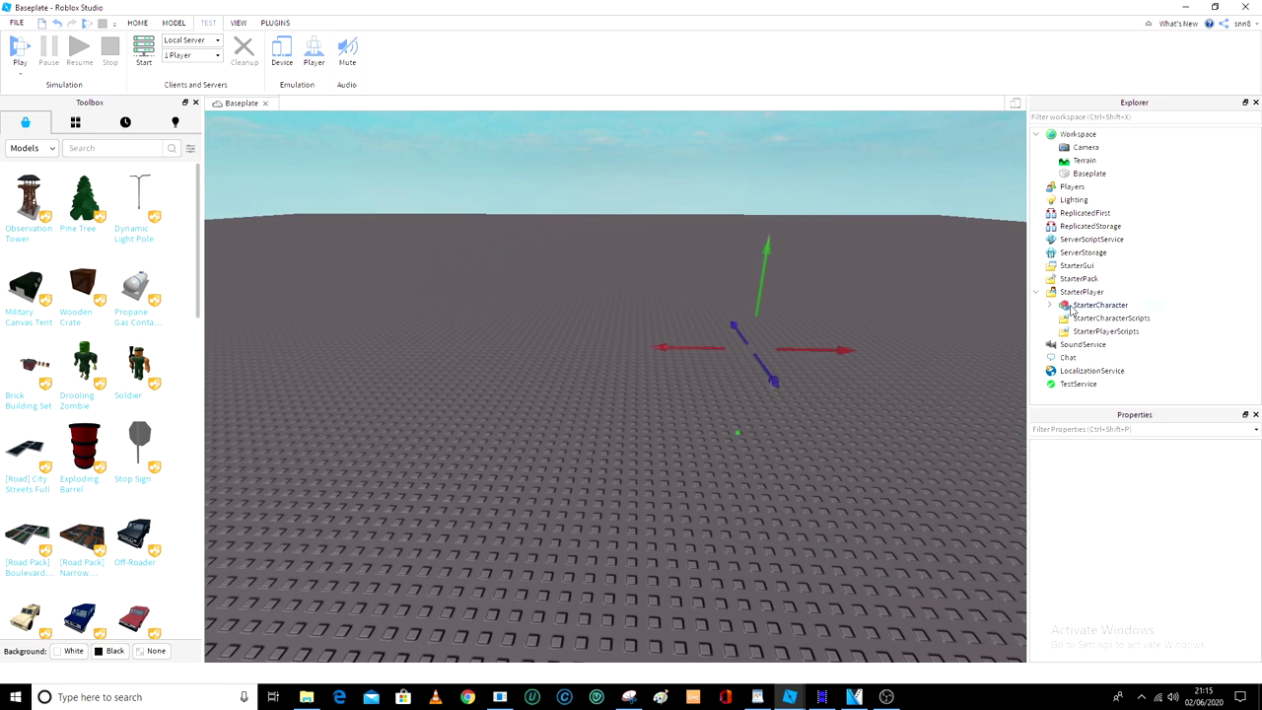
pyautogui.moveTo(715, 371); pyautogui.dragTo(715, 373, button='right')
pyautogui.press('Delete')
pyautogui.click(1036, 293)
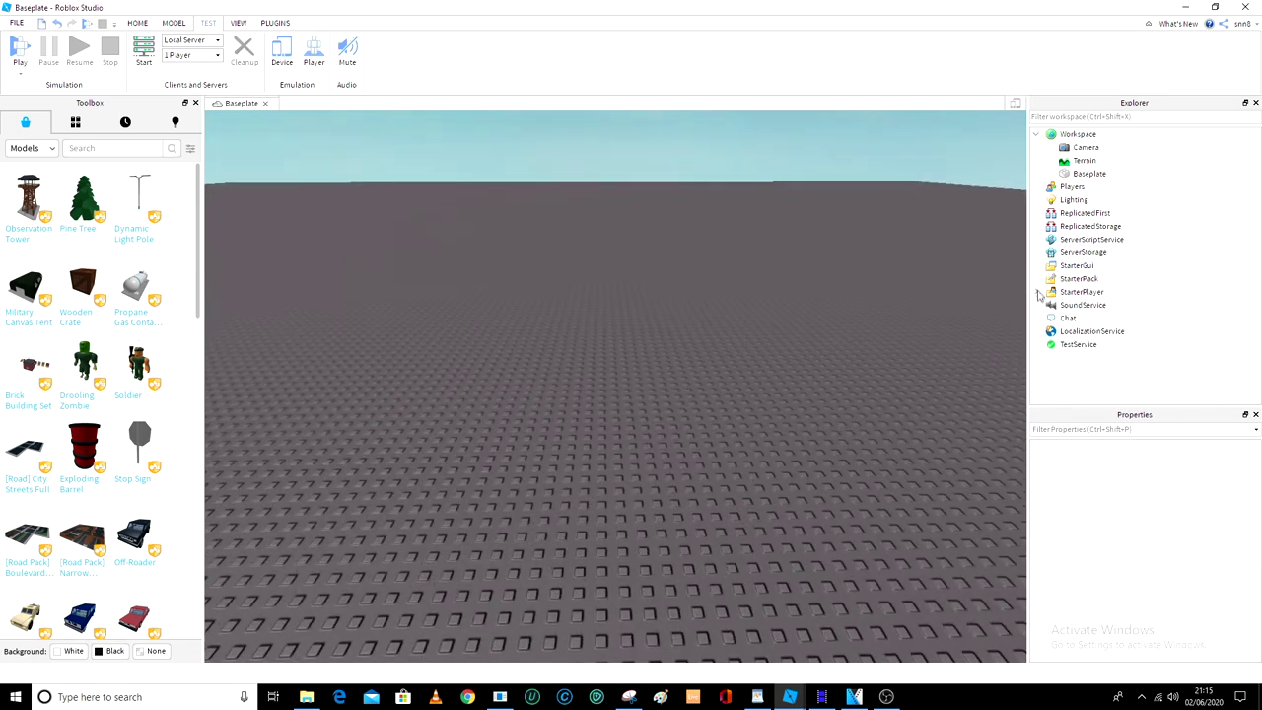
# Insert a blank Old R15 rig with the Moon Animator Character Inserter plugin and close the inserter.
pyautogui.moveTo(884, 375); pyautogui.dragTo(885, 375, button='right')
pyautogui.click(1038, 143)
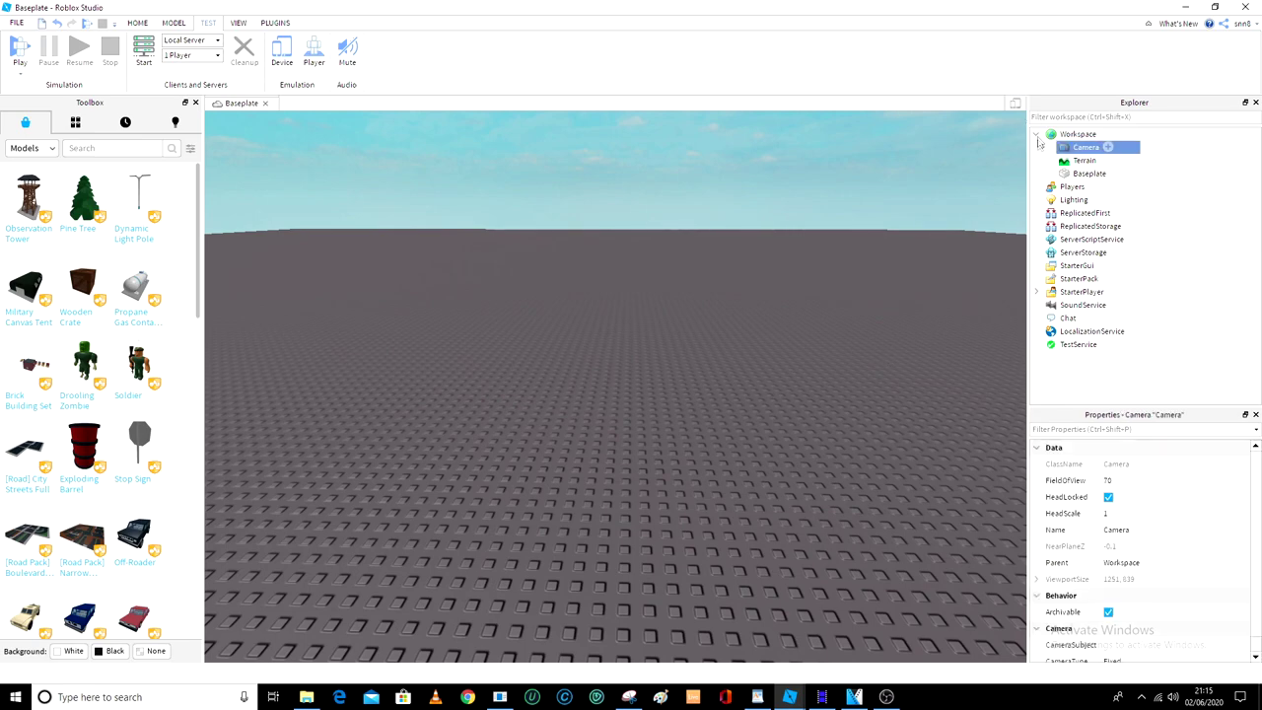
pyautogui.click(1037, 135)
pyautogui.moveTo(788, 311); pyautogui.dragTo(788, 312, button='right')
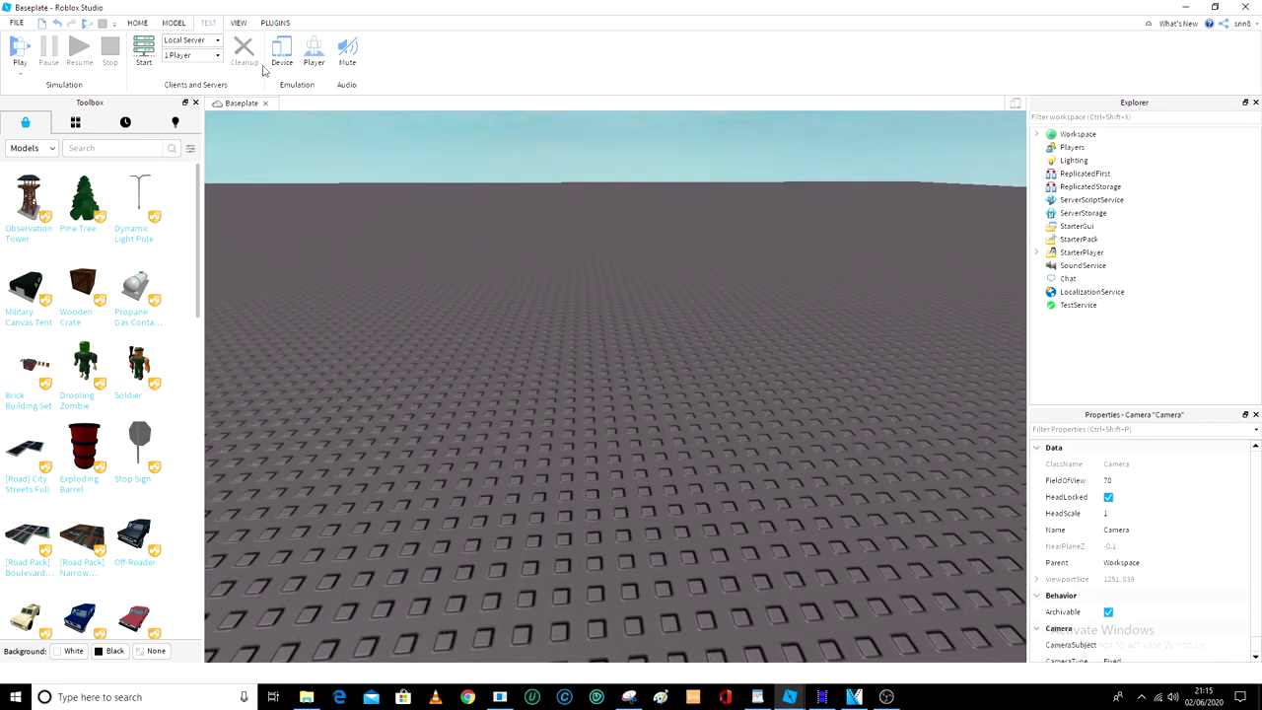
pyautogui.click(276, 22)
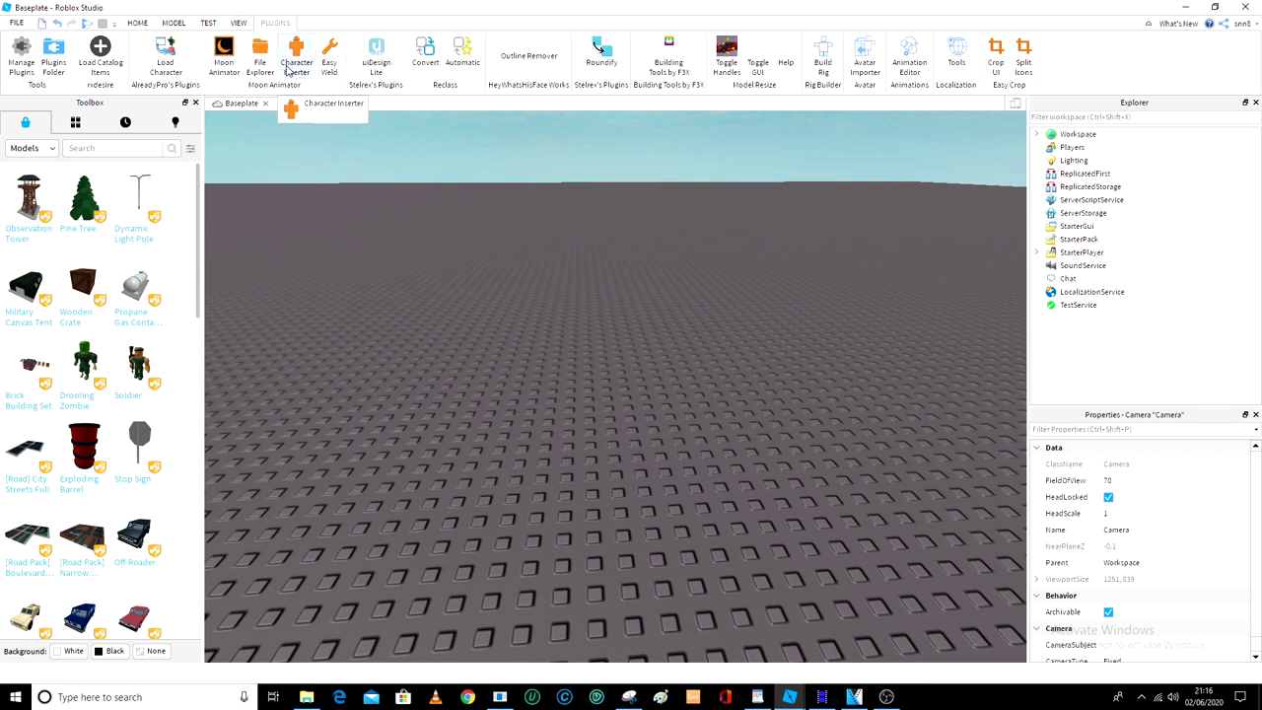
pyautogui.click(291, 74)
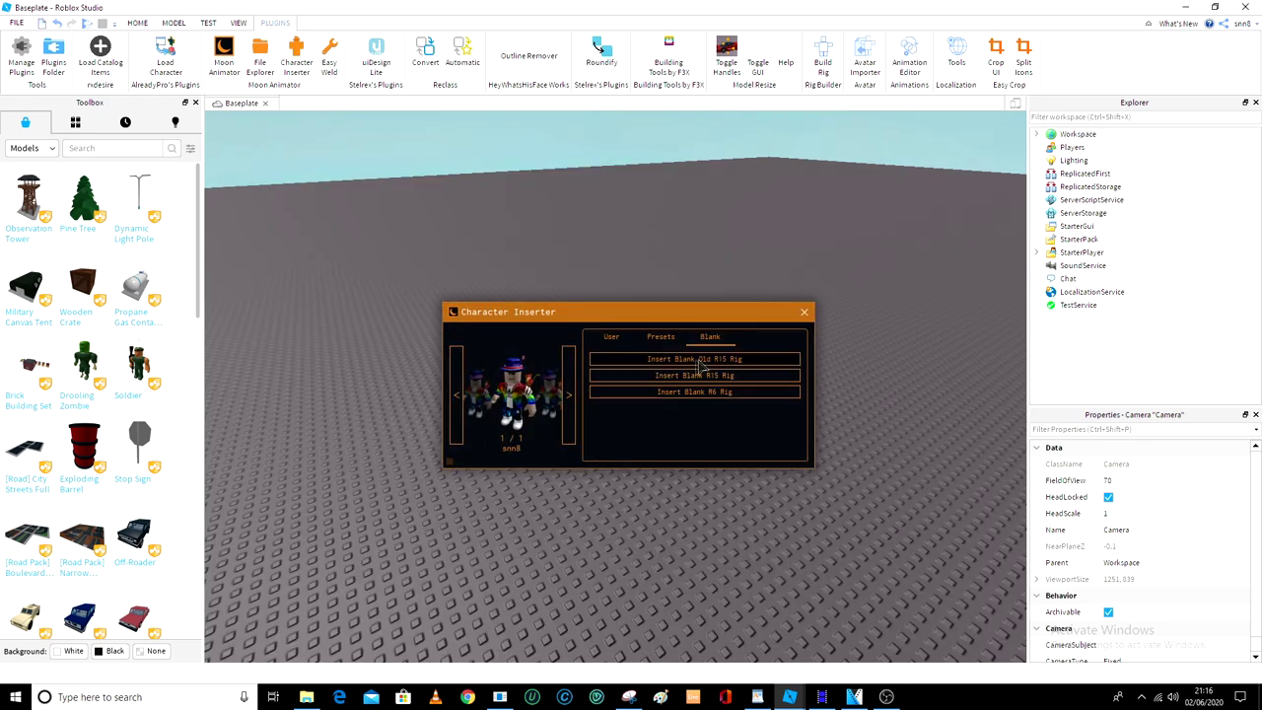
pyautogui.click(698, 359)
pyautogui.click(803, 312)
pyautogui.moveTo(844, 376); pyautogui.dragTo(848, 391, button='right')
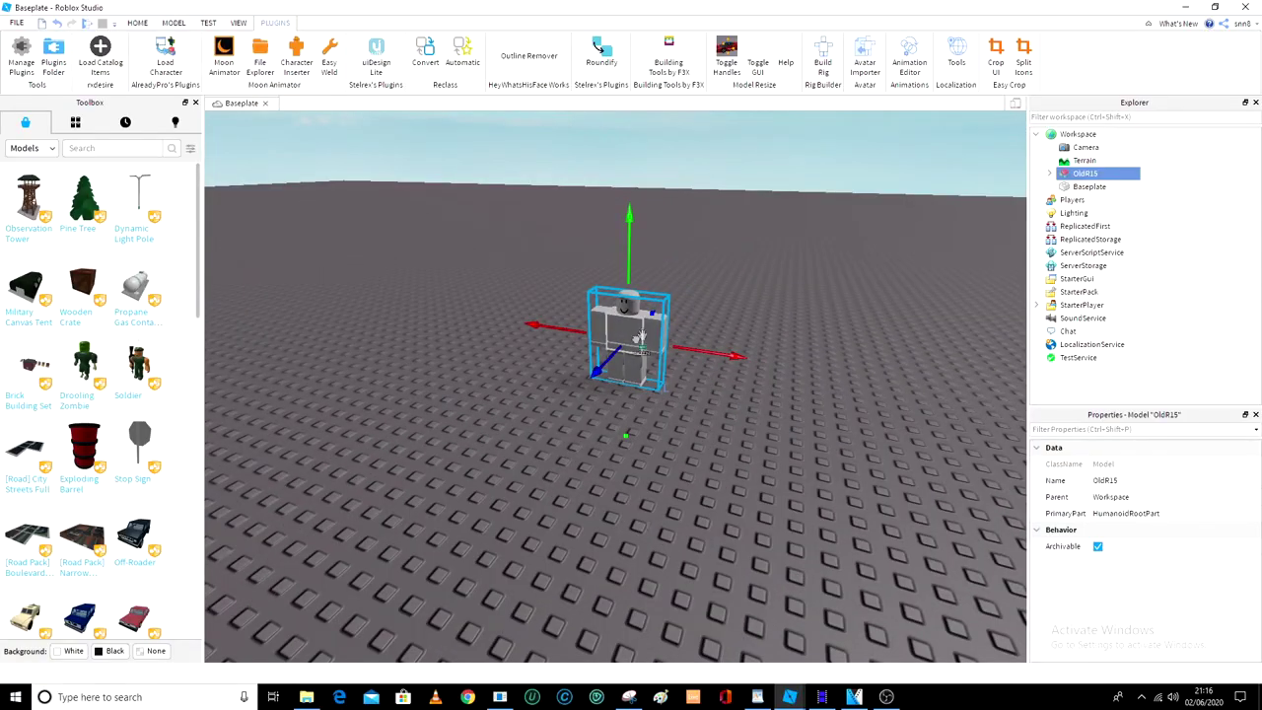
# Reposition the OldR15 rig on the baseplate.
pyautogui.moveTo(641, 339); pyautogui.dragTo(540, 445)
pyautogui.moveTo(668, 516); pyautogui.dragTo(668, 516, button='right')
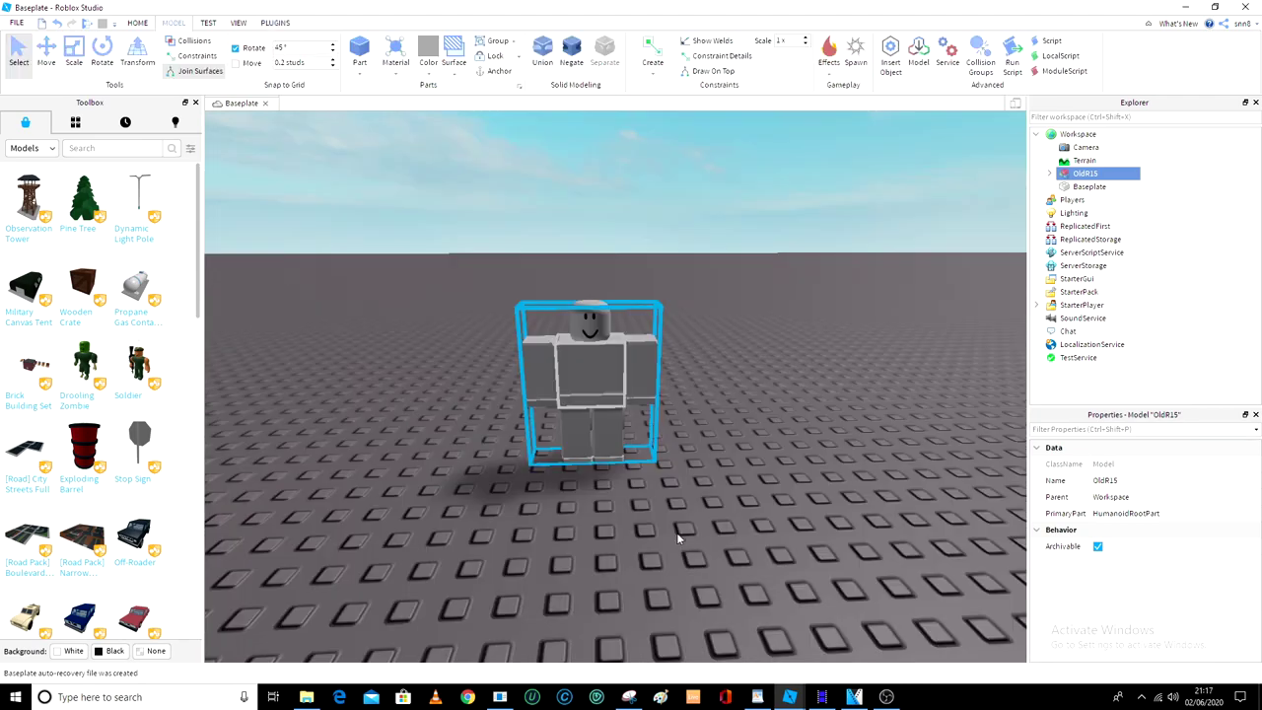
pyautogui.moveTo(712, 430); pyautogui.dragTo(712, 430, button='right')
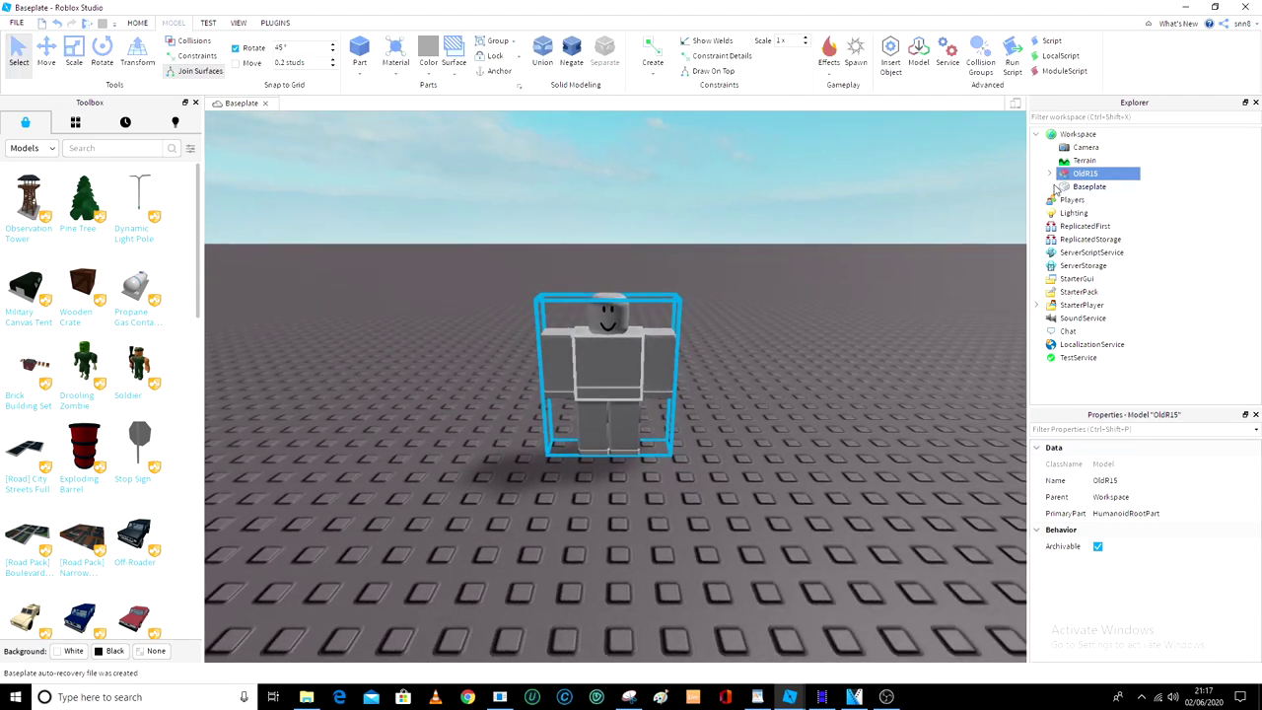
# Examine the Humanoid and body parts inside the OldR15 model, then collapse its contents.
pyautogui.click(1050, 173)
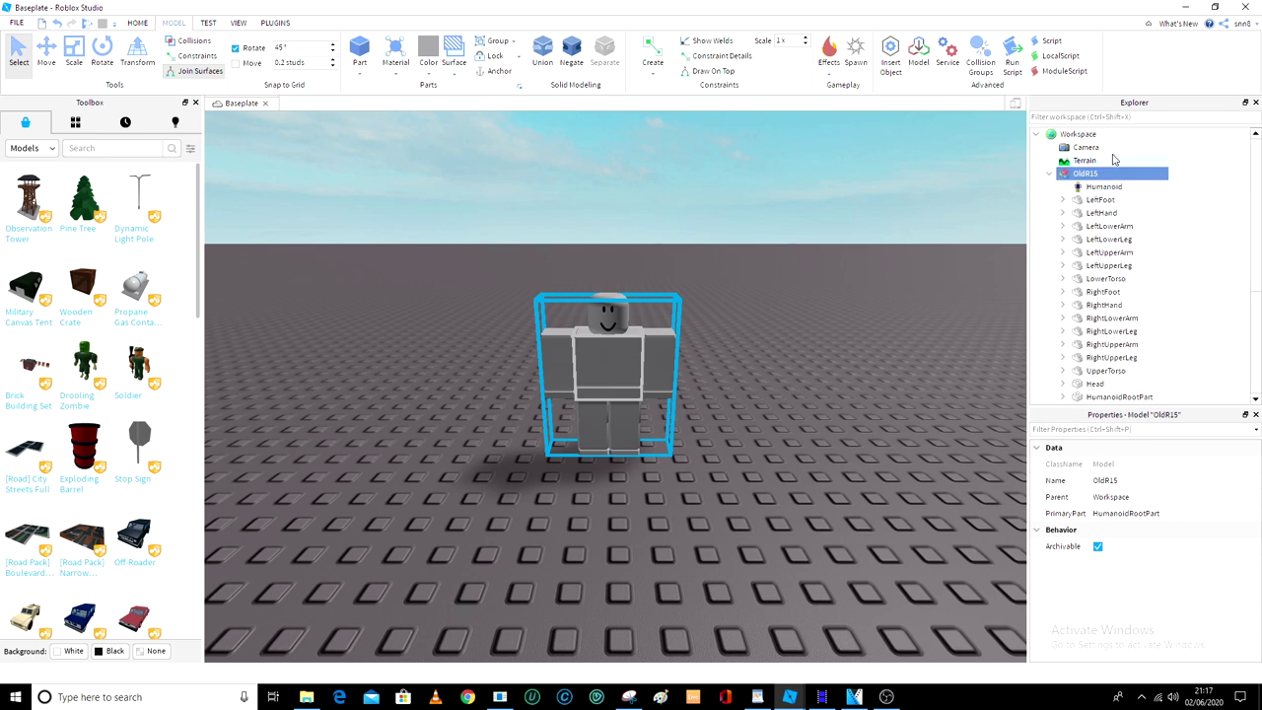
pyautogui.scroll(-3, 1108, 260)
pyautogui.moveTo(1259, 274); pyautogui.dragTo(1257, 219)
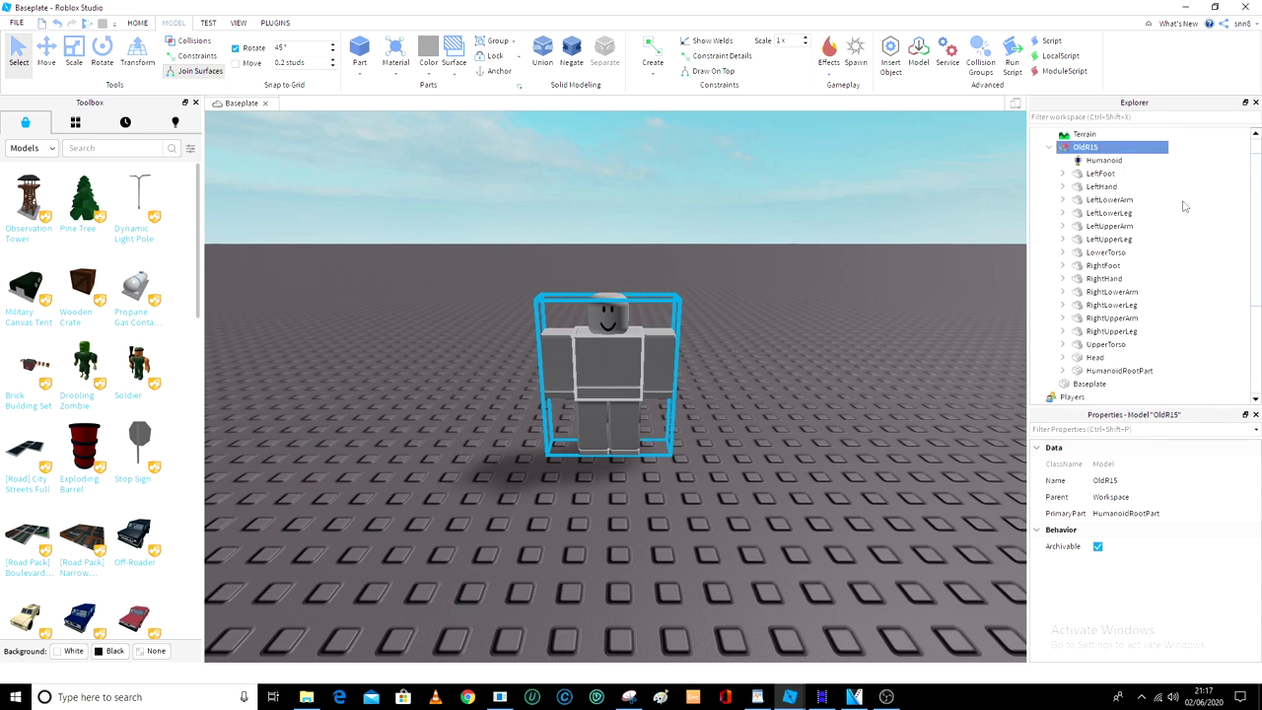
pyautogui.click(1052, 139)
pyautogui.click(1049, 148)
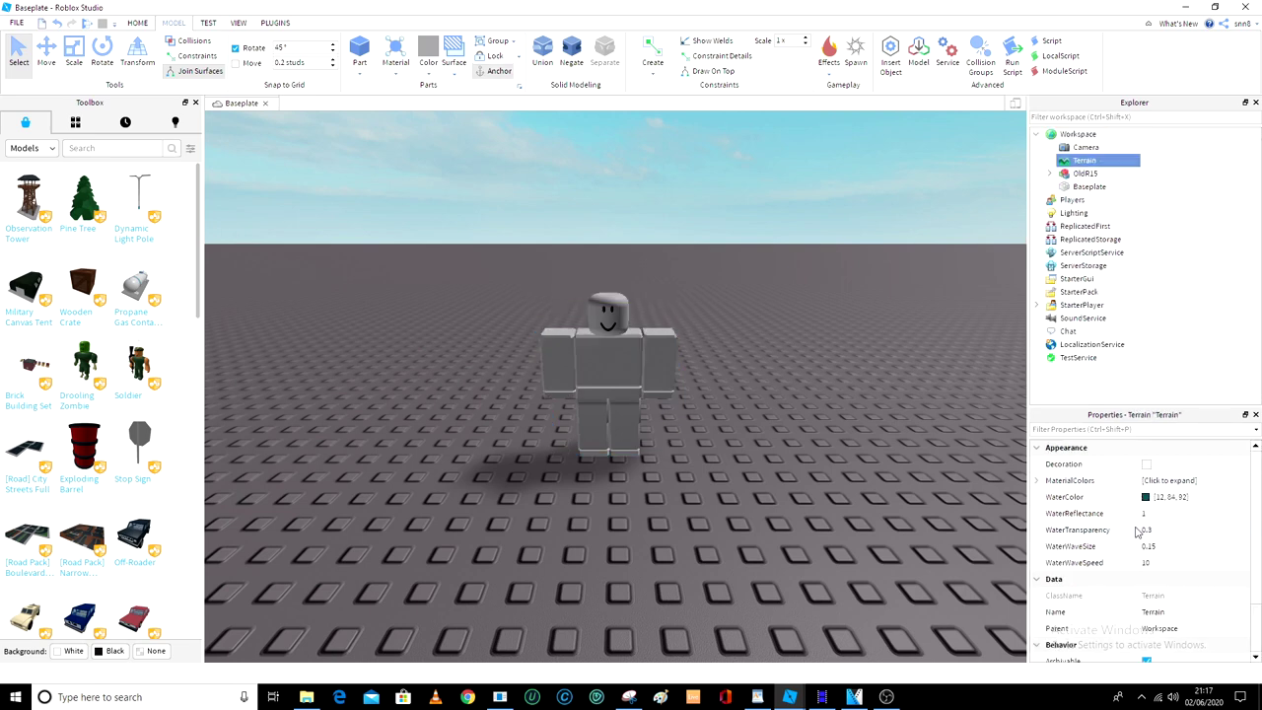
# Rename the OldR15 model to StarterCharacter and move it from Workspace into StarterPlayer.
pyautogui.click(1083, 173)
pyautogui.click(1144, 480)
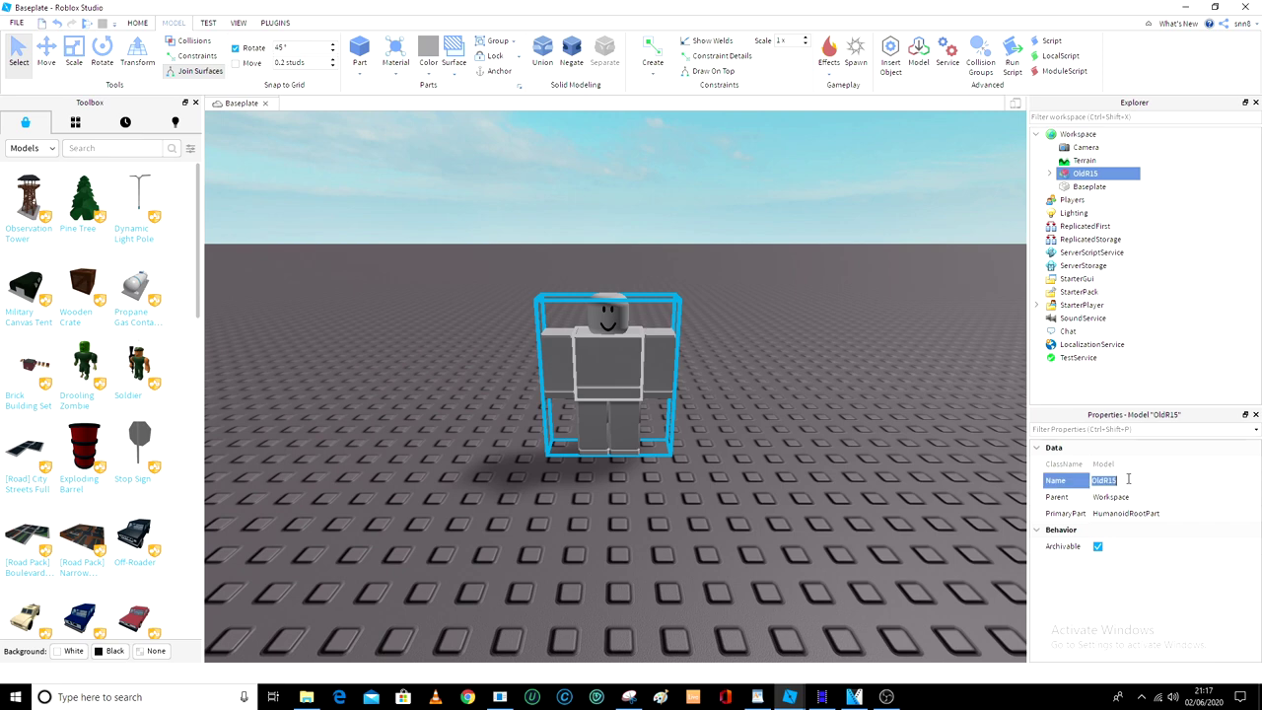
pyautogui.press('BackSpace')
pyautogui.write('rterCharacter')
pyautogui.press('Return')
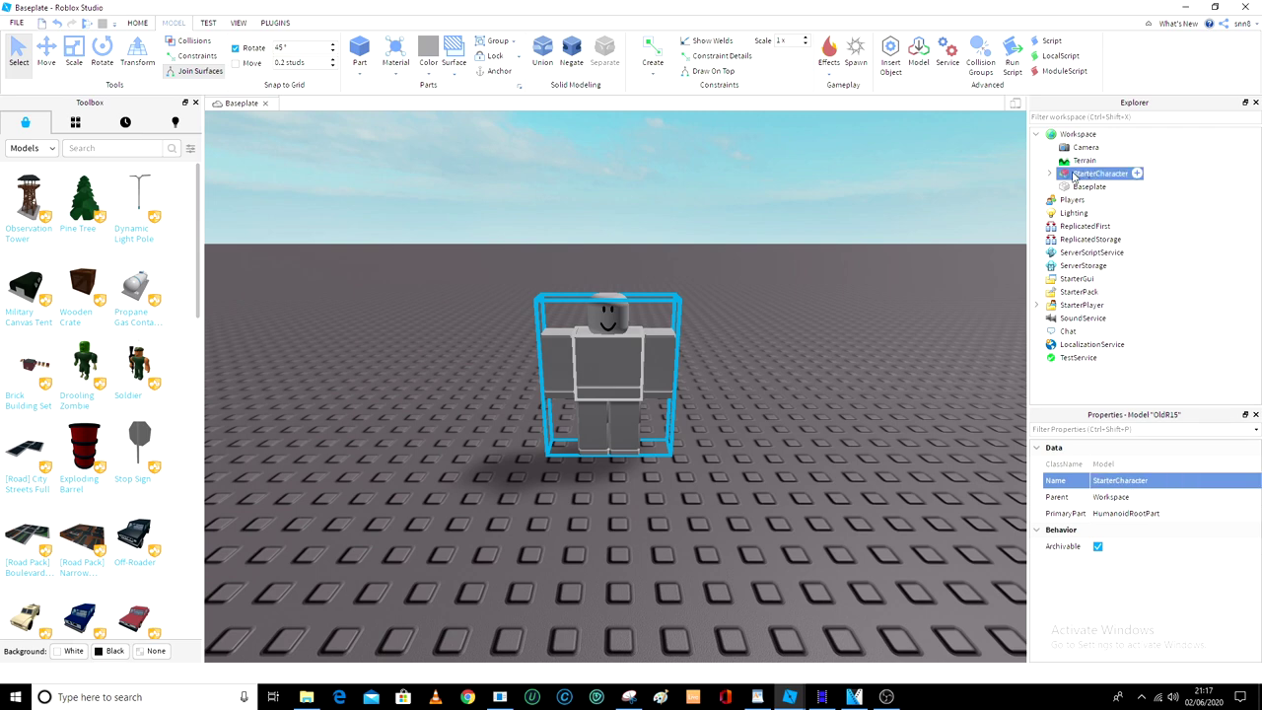
pyautogui.moveTo(1083, 175); pyautogui.dragTo(1124, 305)
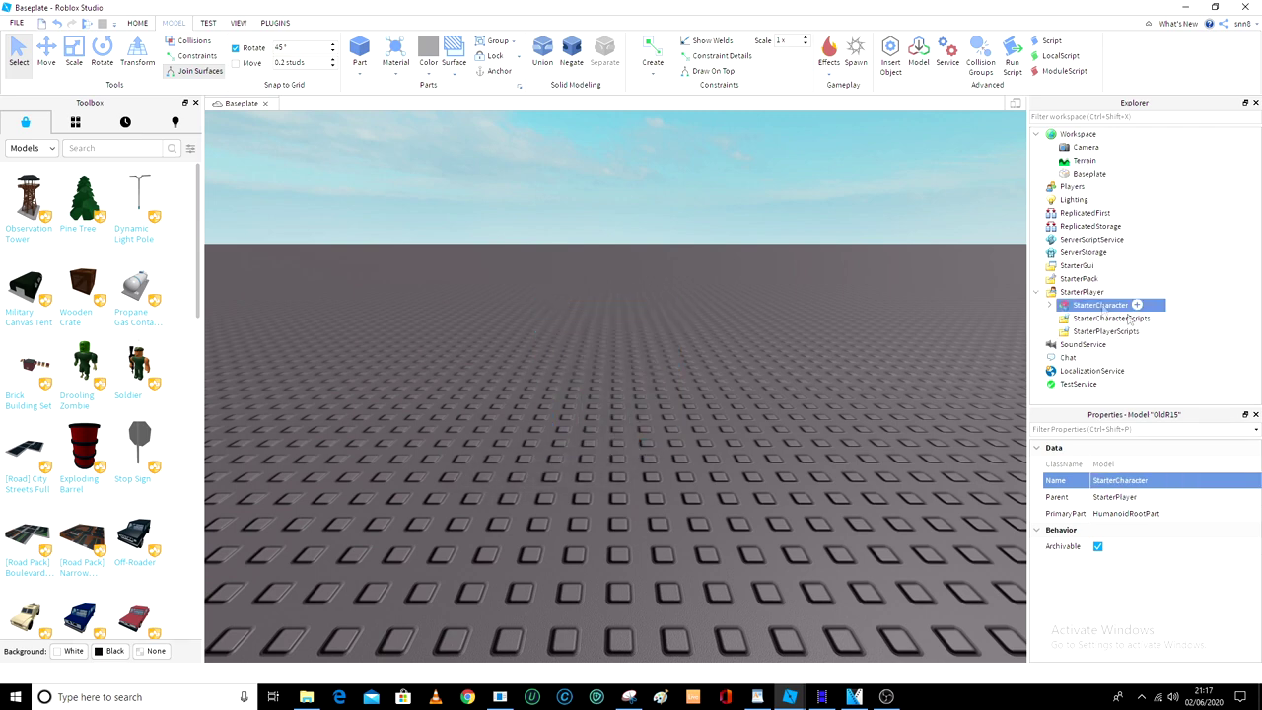
pyautogui.click(1038, 292)
# Start a playtest with the grey R15 rig as the character and close the Words of Encouragement panel.
pyautogui.scroll(-5, 892, 409)
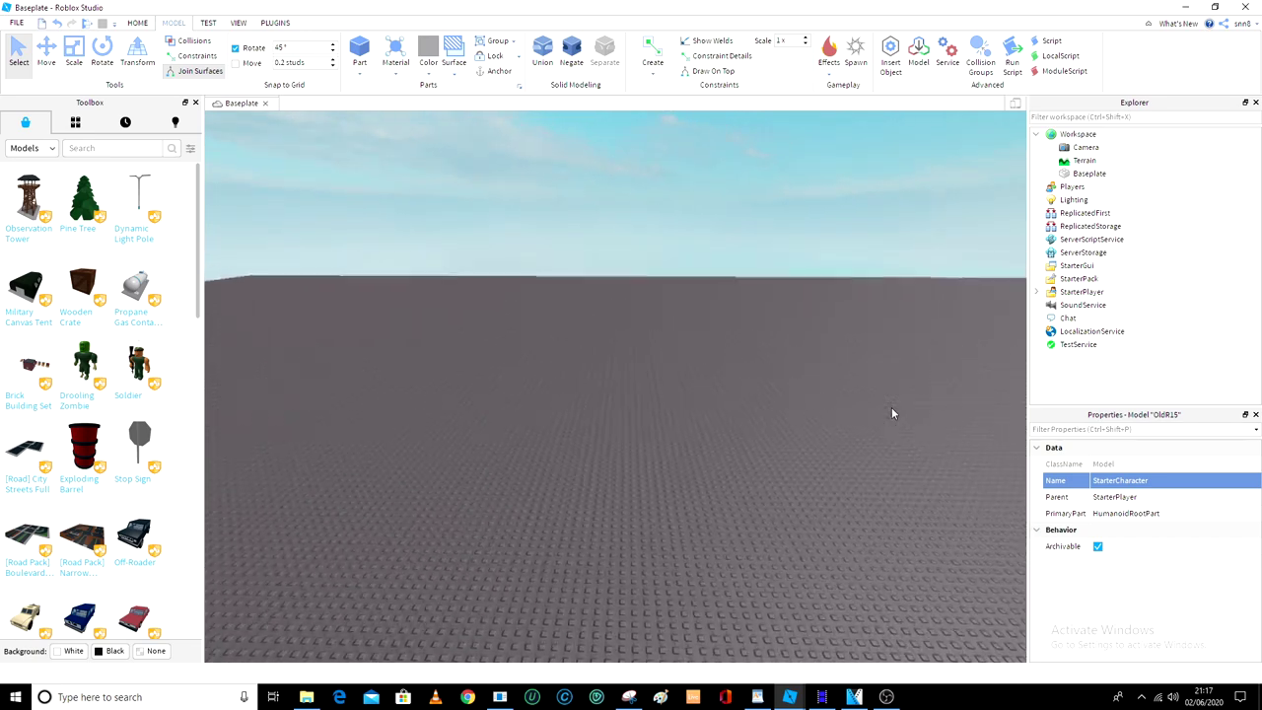
pyautogui.scroll(2, 891, 413)
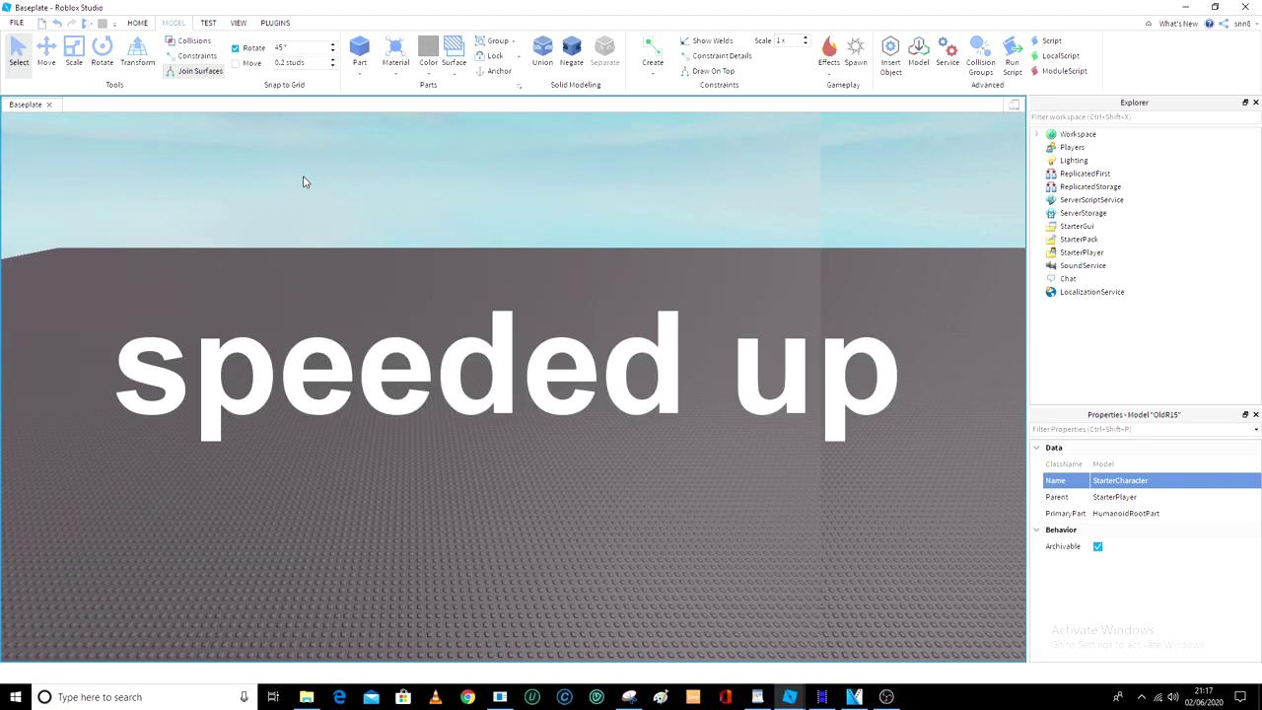
pyautogui.moveTo(304, 179); pyautogui.dragTo(304, 183, button='right')
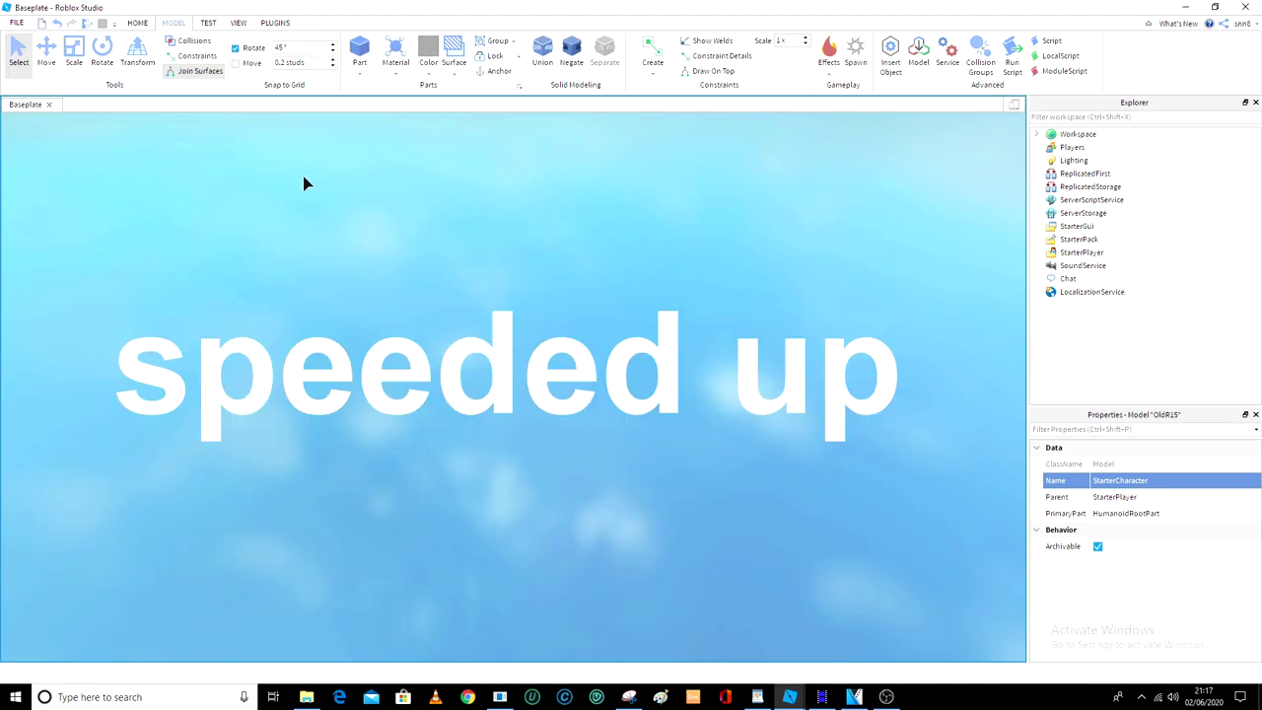
pyautogui.press('F5')
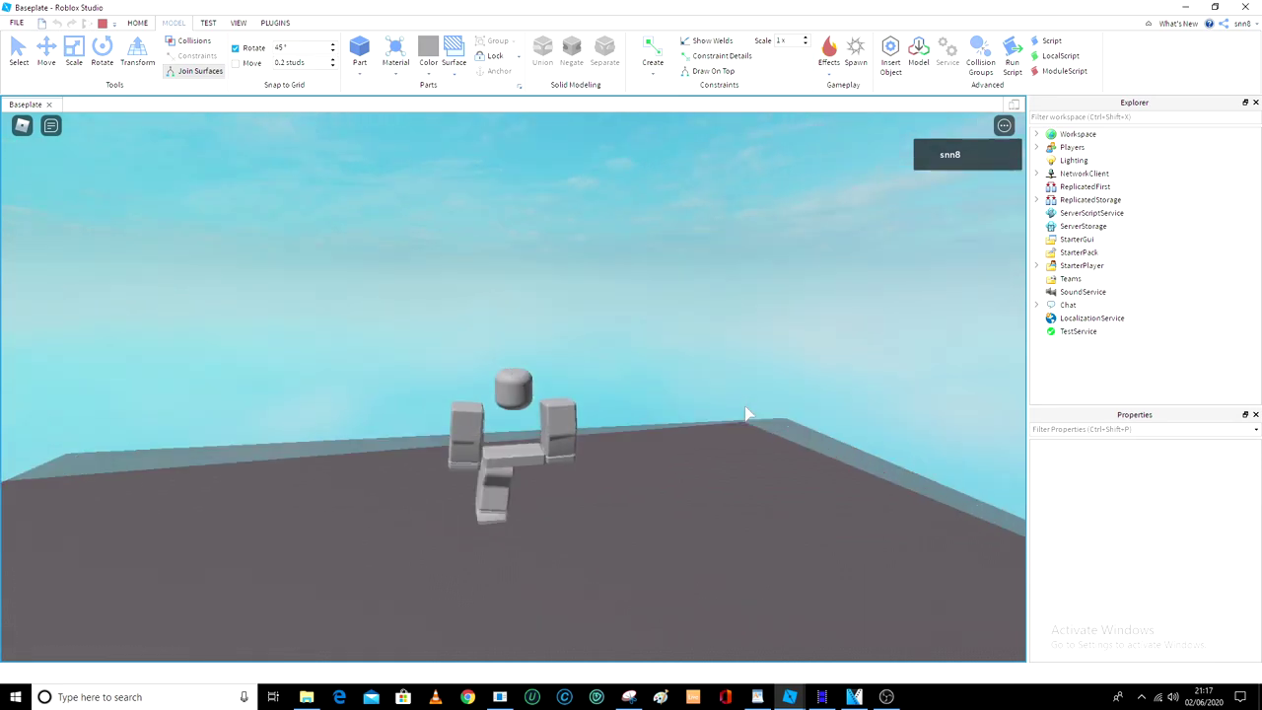
pyautogui.moveTo(745, 406); pyautogui.dragTo(745, 406, button='right')
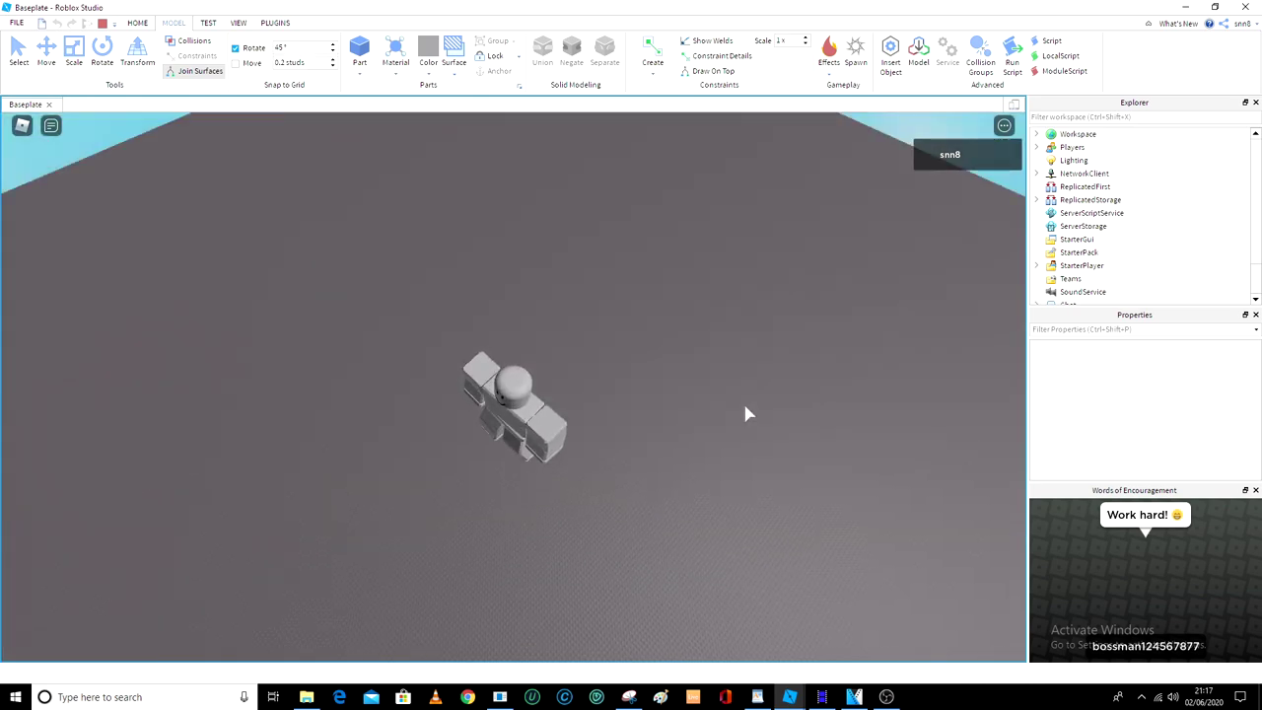
pyautogui.click(1256, 490)
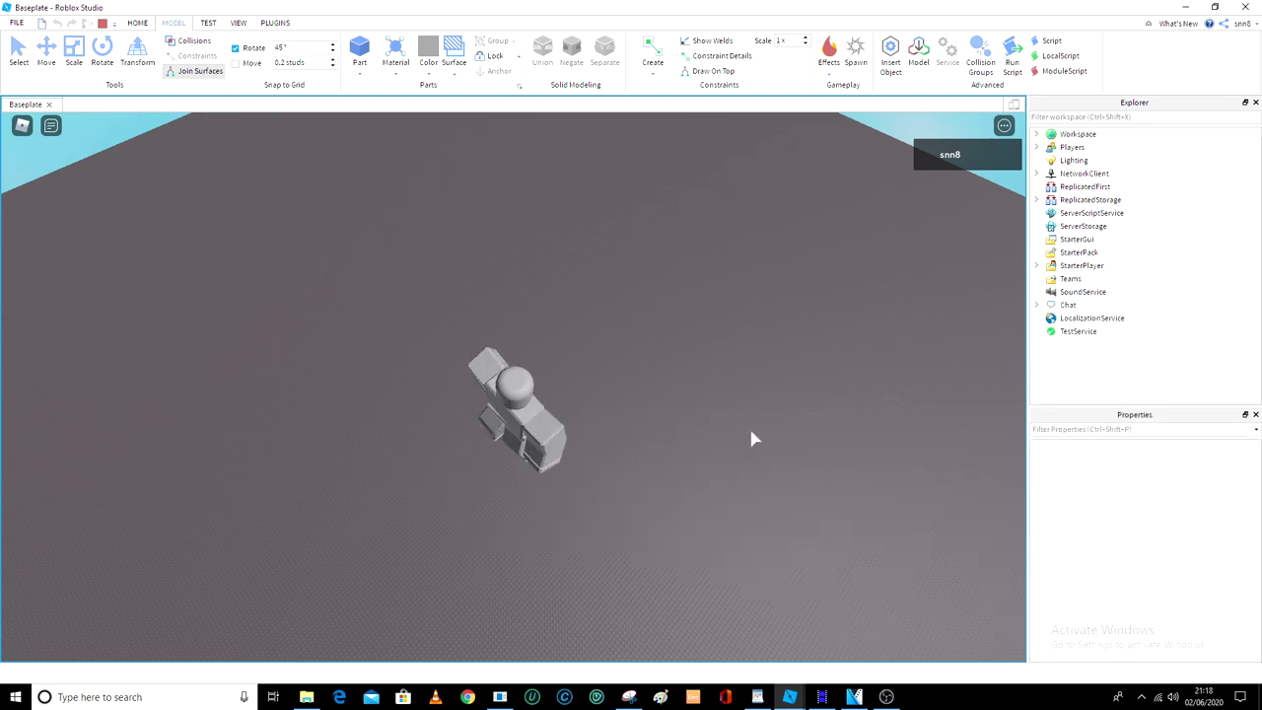
# View the grey rig character from the front while walking it on the baseplate, and stop the playtest.
pyautogui.moveTo(751, 432); pyautogui.dragTo(752, 432, button='right')
pyautogui.press('s')
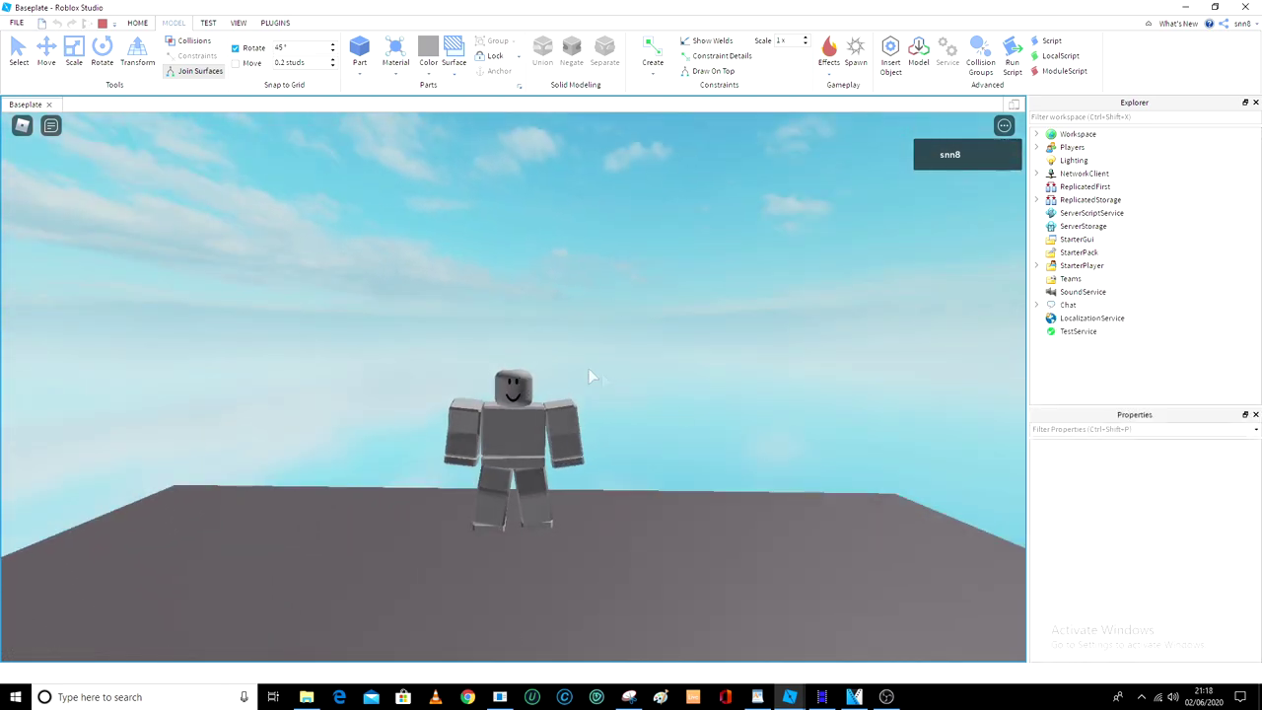
pyautogui.click(103, 24)
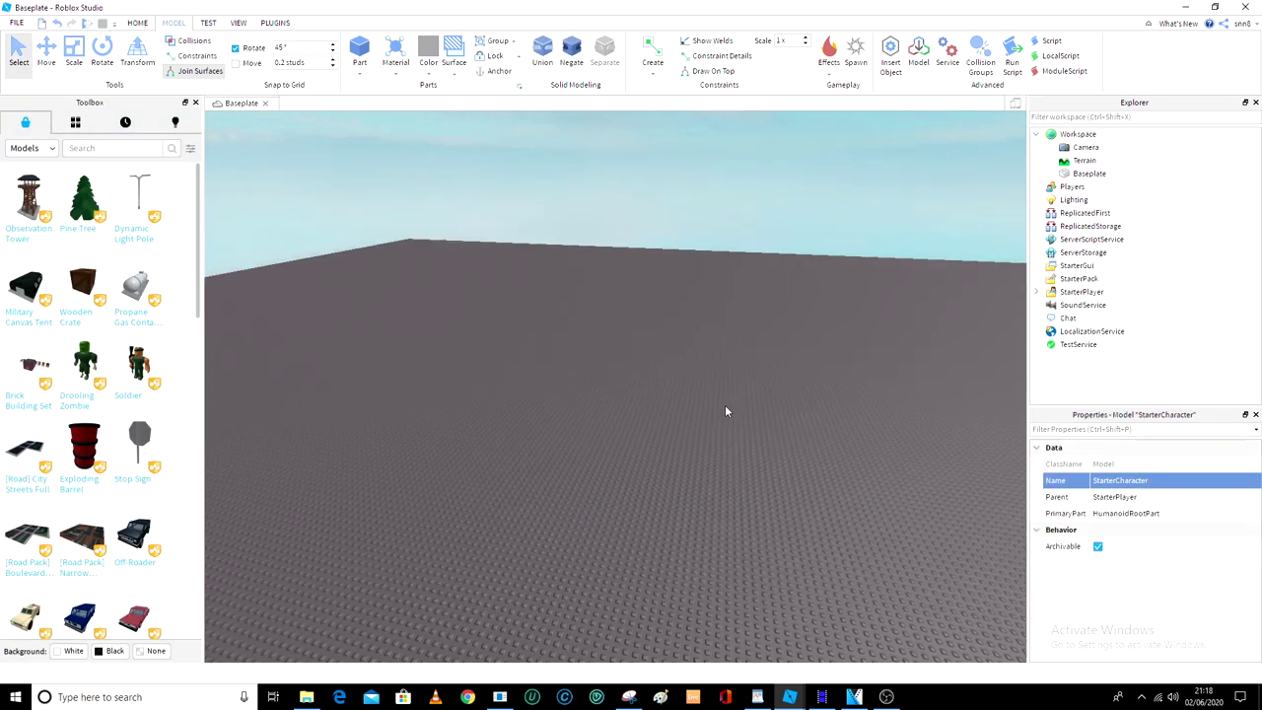
# Move the StarterCharacter model from StarterPlayer back into Workspace and expand its contents.
pyautogui.scroll(-3, 725, 410)
pyautogui.click(1051, 292)
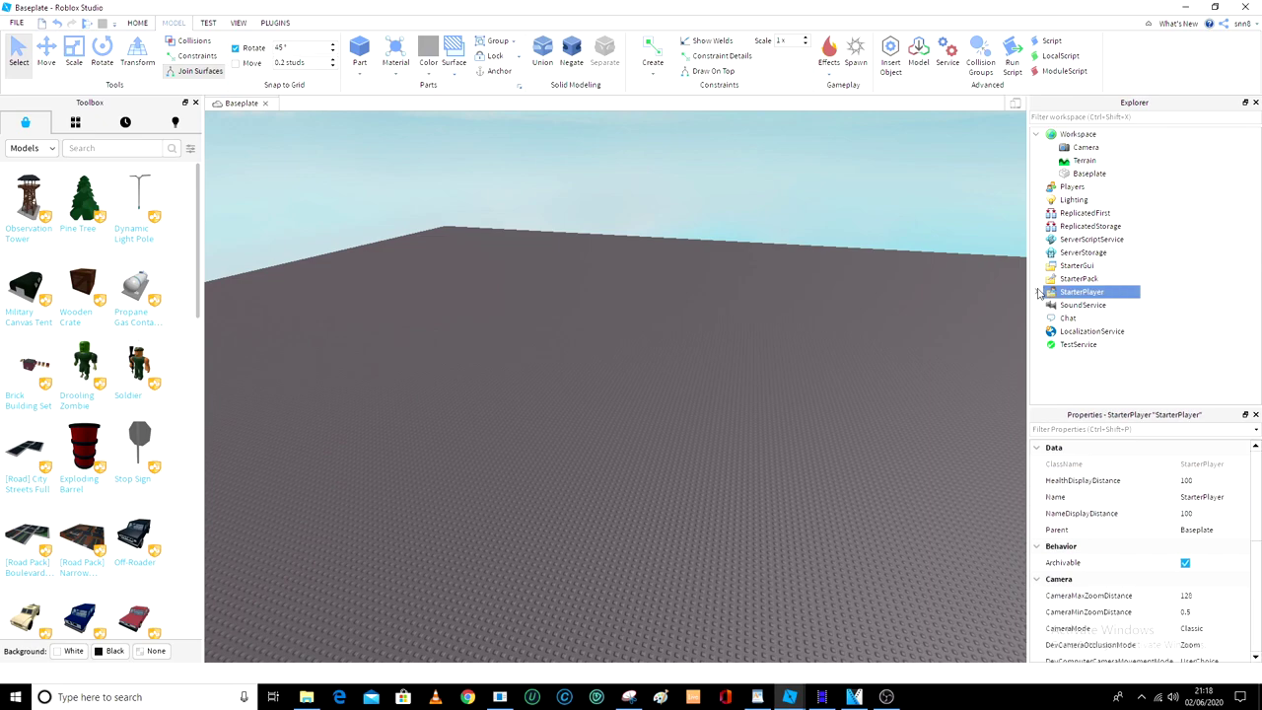
pyautogui.click(1037, 292)
pyautogui.moveTo(1097, 305); pyautogui.dragTo(1084, 134)
pyautogui.press('s')
pyautogui.press('w')
pyautogui.moveTo(925, 360); pyautogui.dragTo(931, 359, button='right')
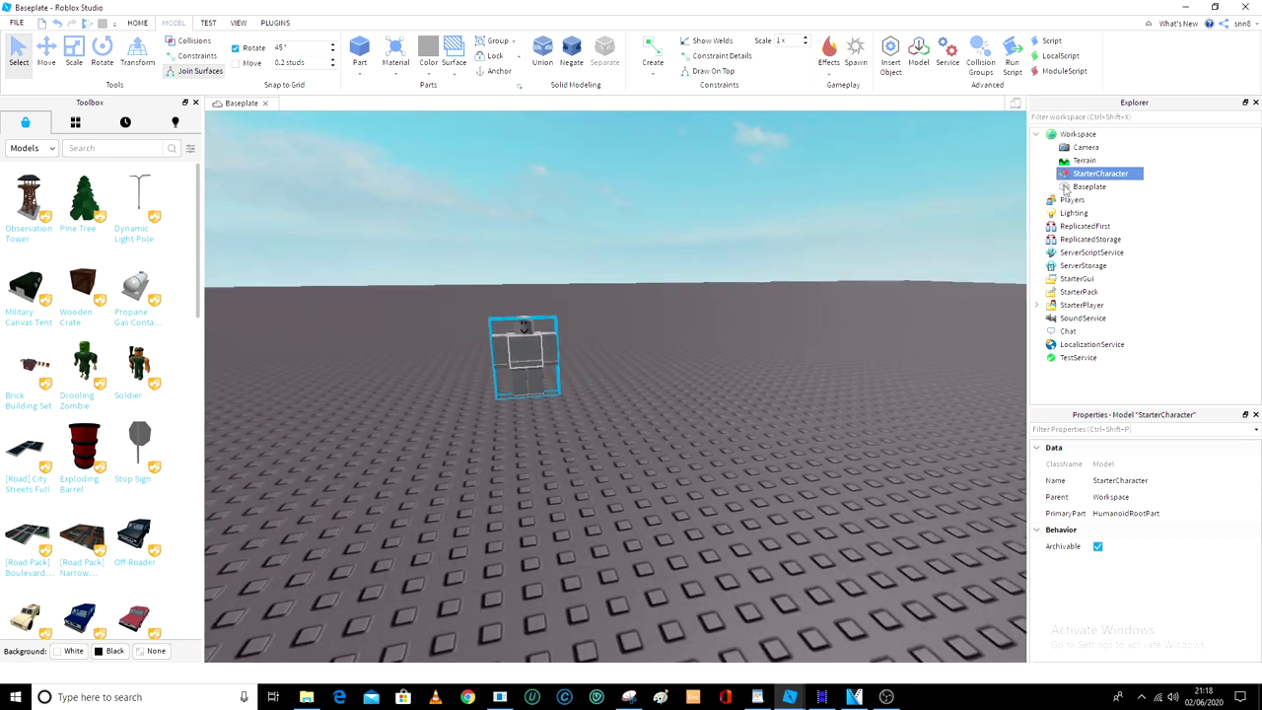
pyautogui.click(1050, 174)
# Turn off Anchored for everything in StarterCharacter from Humanoid to HumanoidRootPart, filtering the properties by "anchored" and clearing the filter when done.
pyautogui.click(1105, 187)
pyautogui.scroll(-3, 1257, 202)
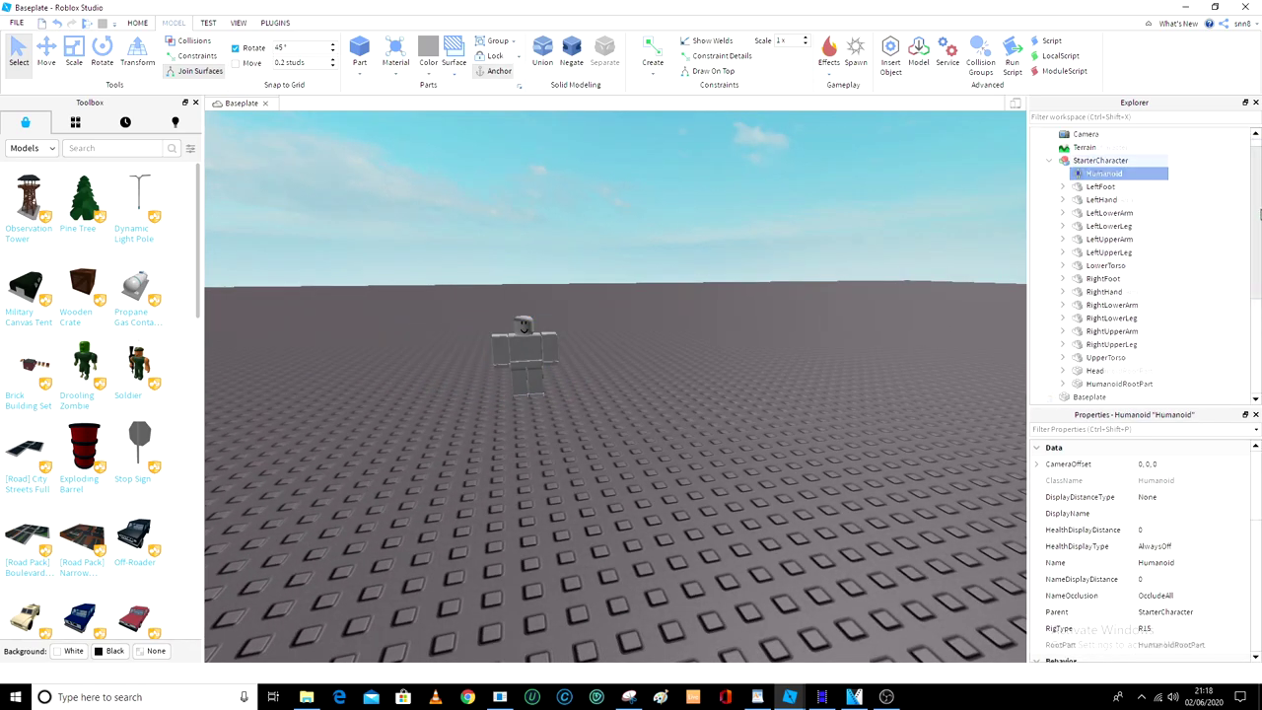
pyautogui.moveTo(1097, 148)
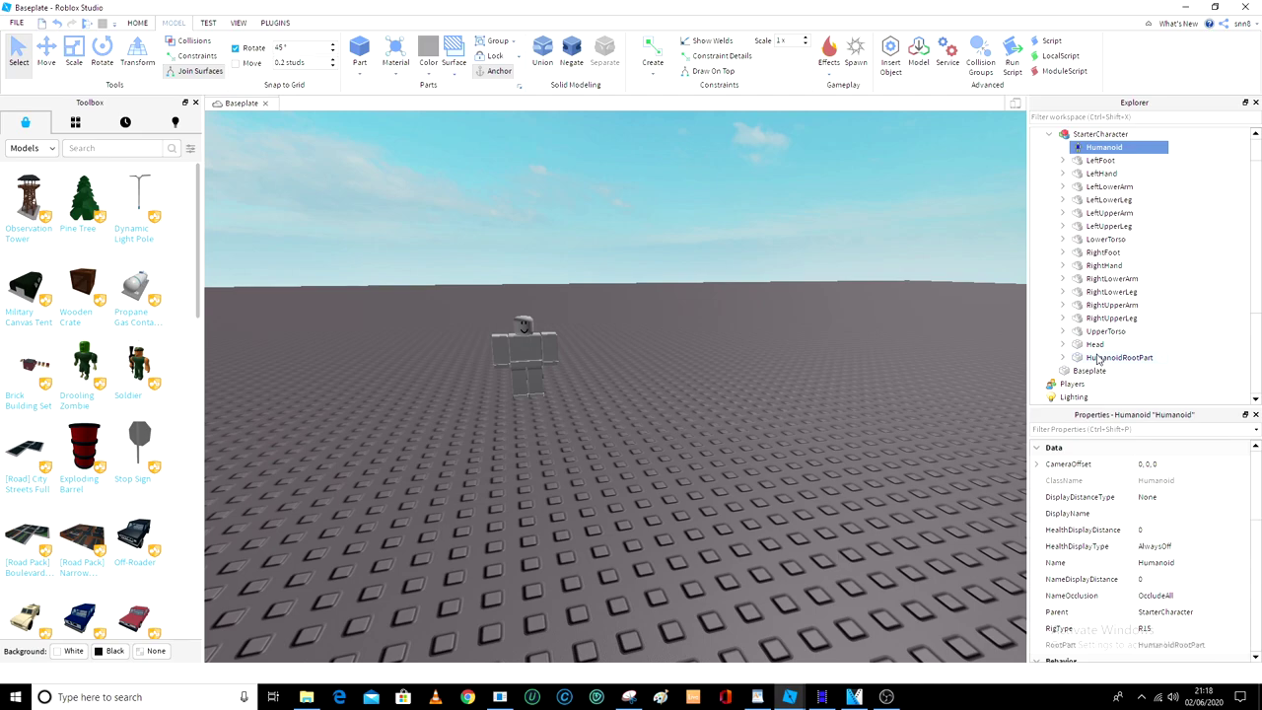
pyautogui.keyDown('shift'); pyautogui.click(1098, 358); pyautogui.keyUp('shift')
pyautogui.press('f')
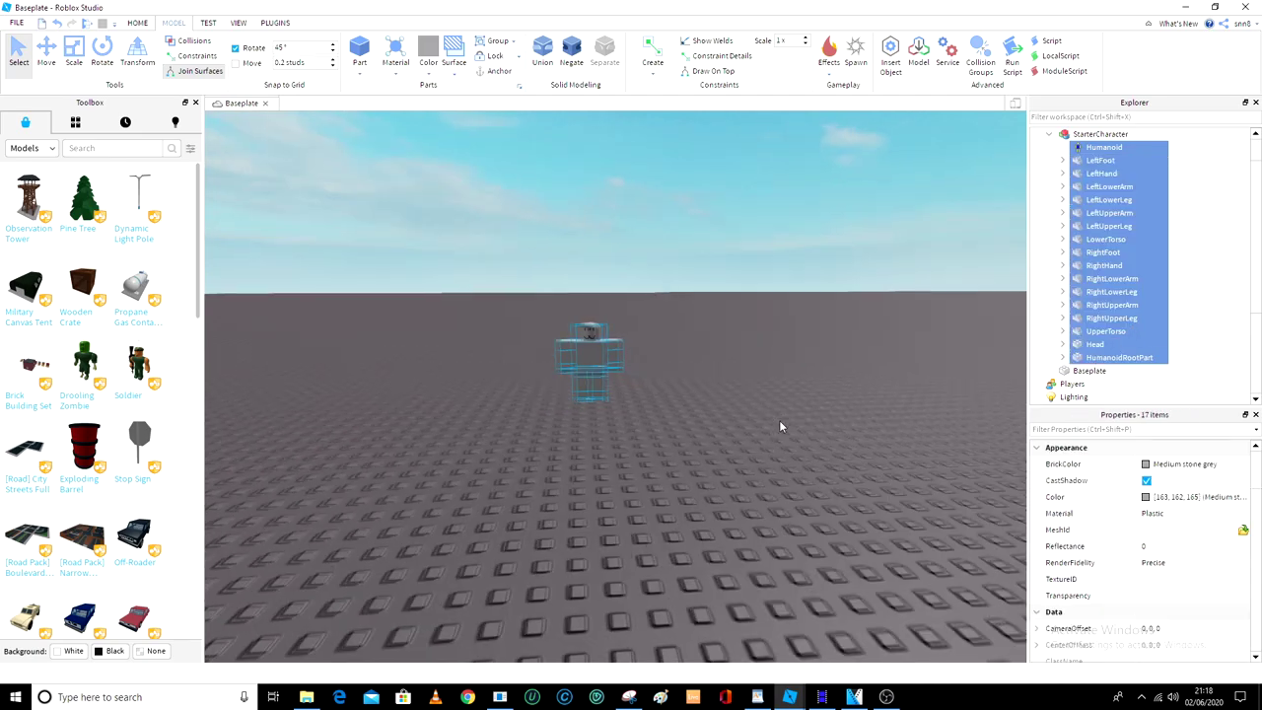
pyautogui.press('w')
pyautogui.moveTo(788, 396); pyautogui.dragTo(786, 397, button='right')
pyautogui.press('s')
pyautogui.click(1124, 430)
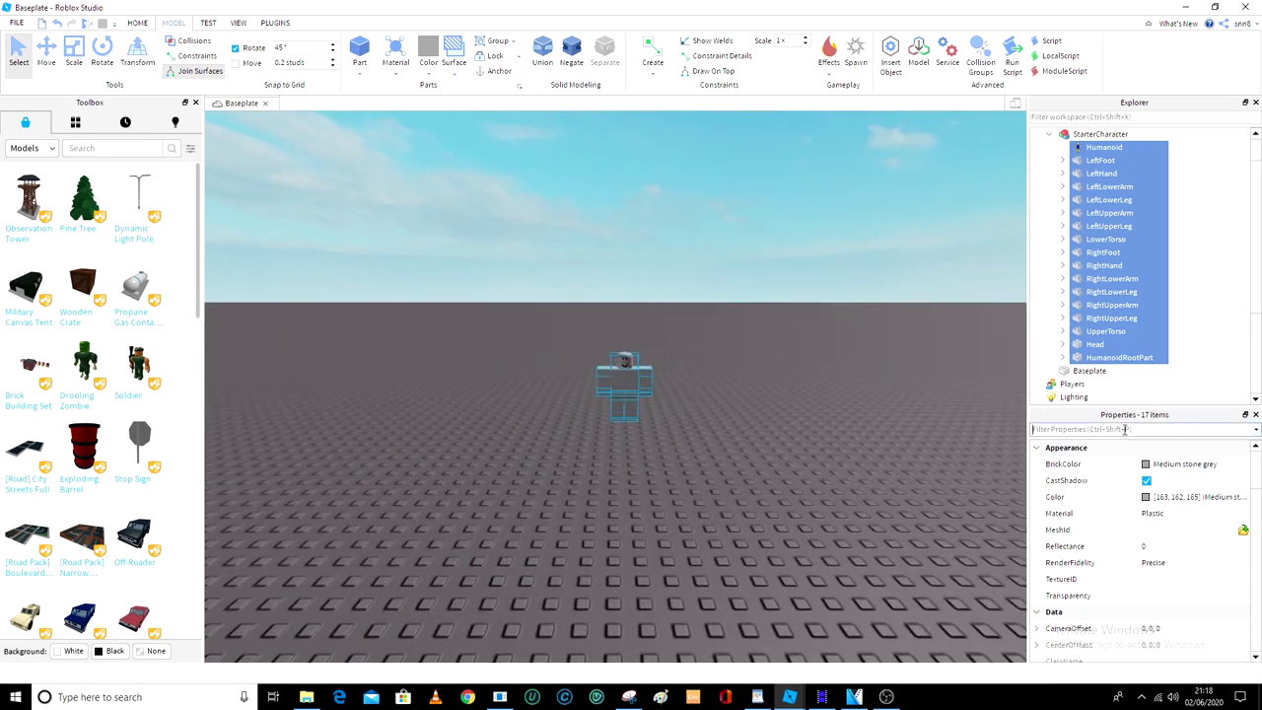
pyautogui.write('anchored')
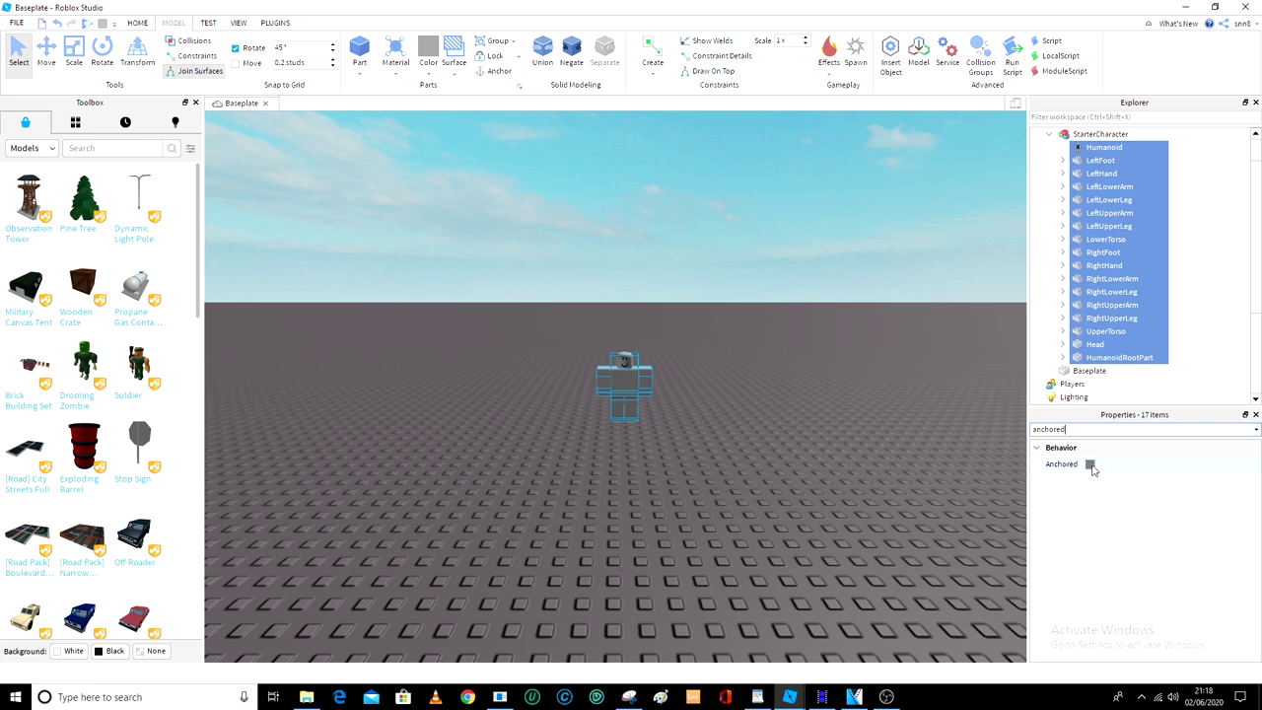
pyautogui.click(1091, 465)
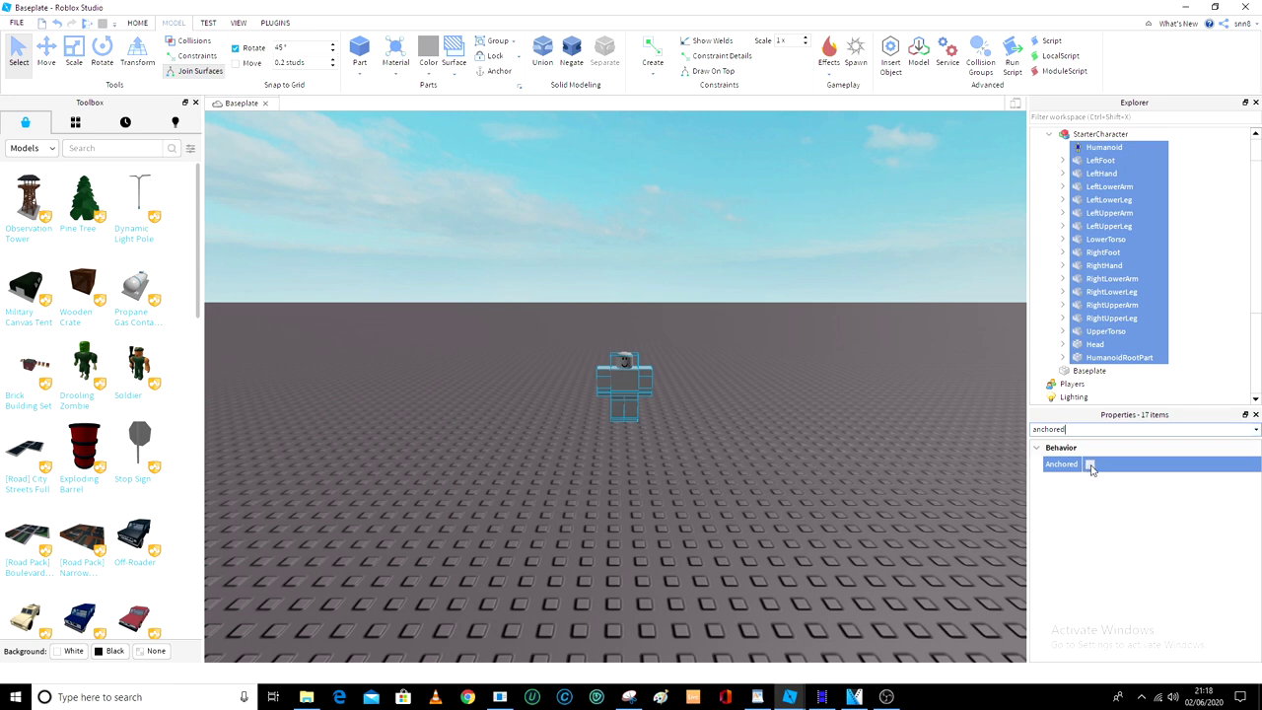
pyautogui.click(1091, 466)
pyautogui.click(1090, 465)
pyautogui.moveTo(1024, 441); pyautogui.dragTo(864, 455)
pyautogui.press('BackSpace')
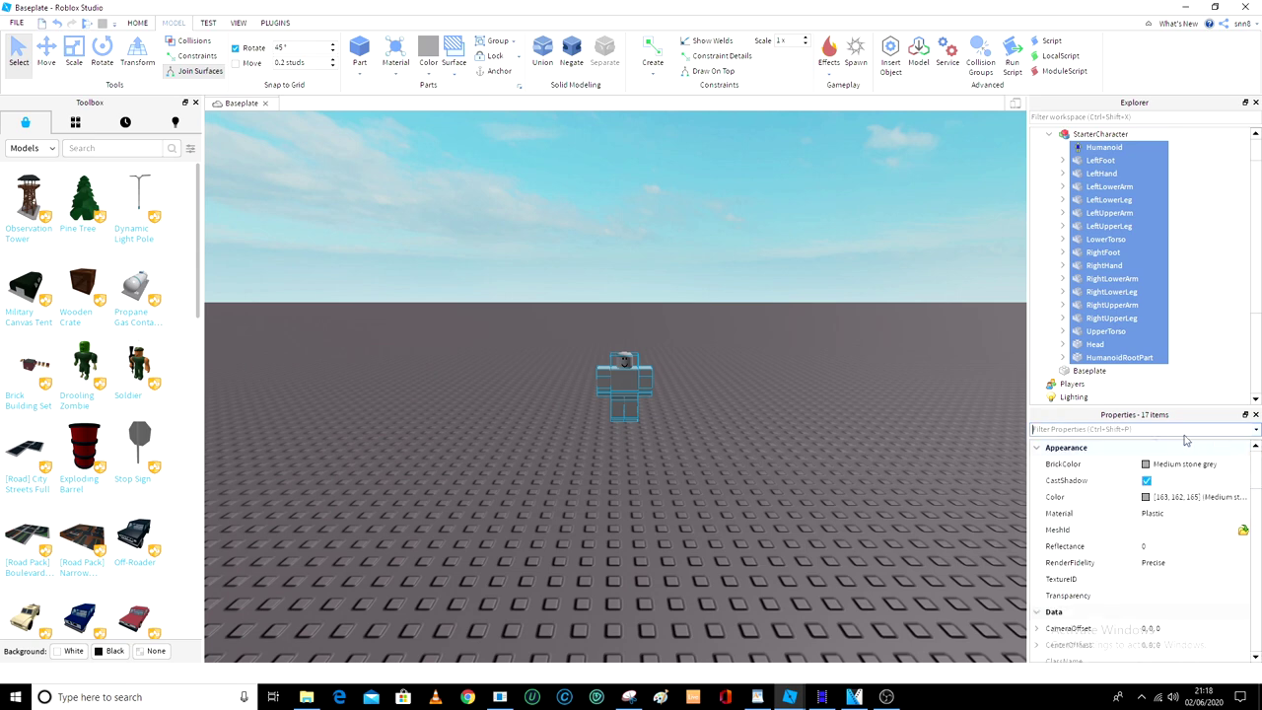
# Return the StarterCharacter model from Workspace to StarterPlayer and collapse StarterPlayer.
pyautogui.moveTo(878, 354); pyautogui.dragTo(910, 321, button='right')
pyautogui.click(1057, 137)
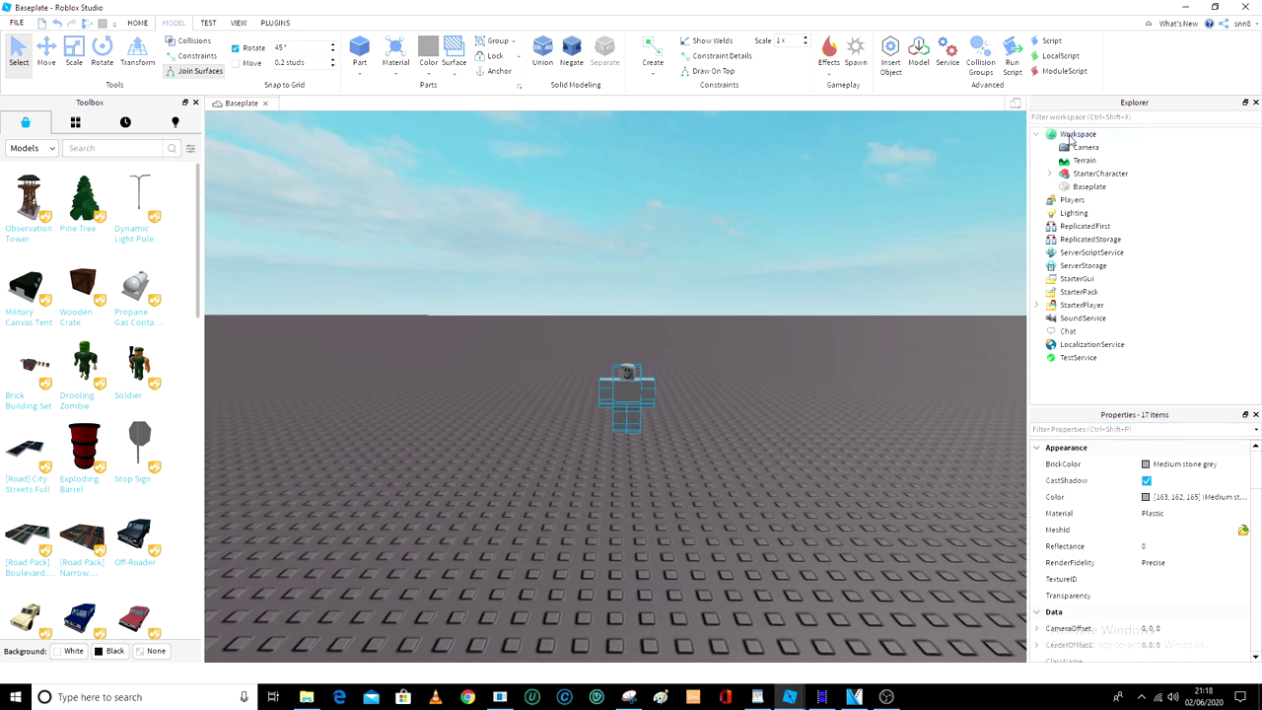
pyautogui.click(1093, 174)
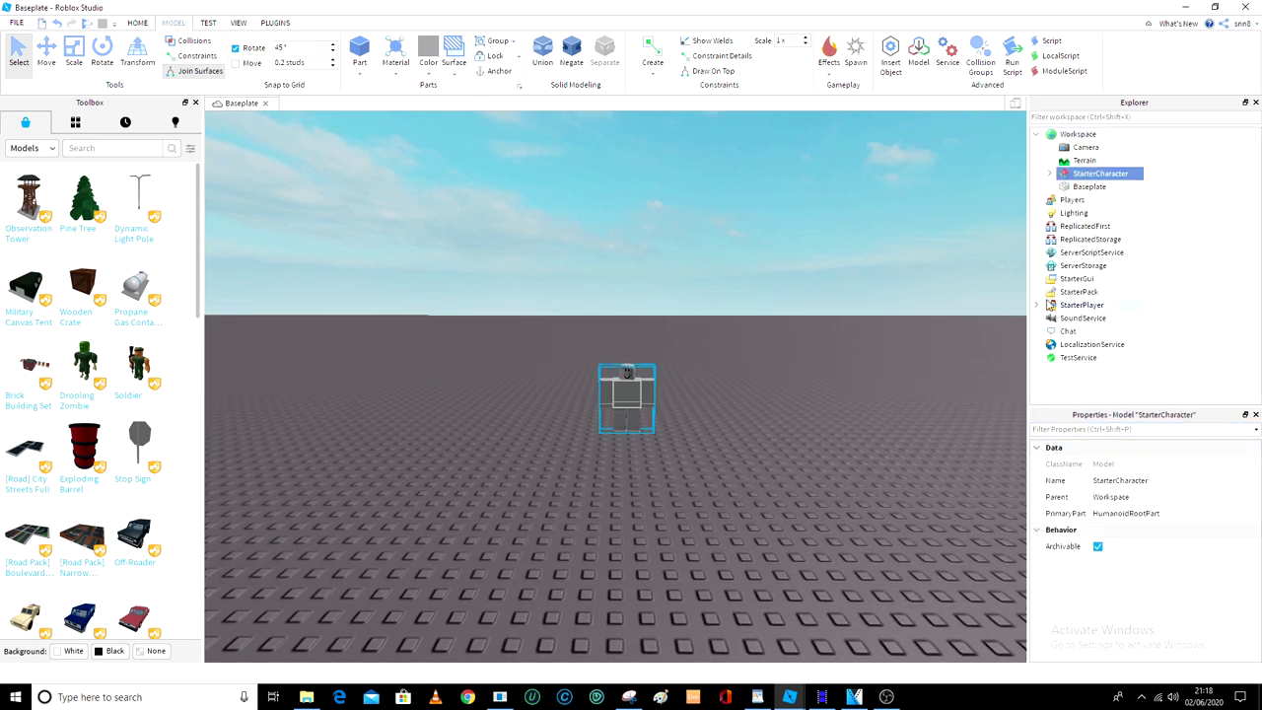
pyautogui.click(1050, 305)
pyautogui.moveTo(1090, 175); pyautogui.dragTo(1085, 304)
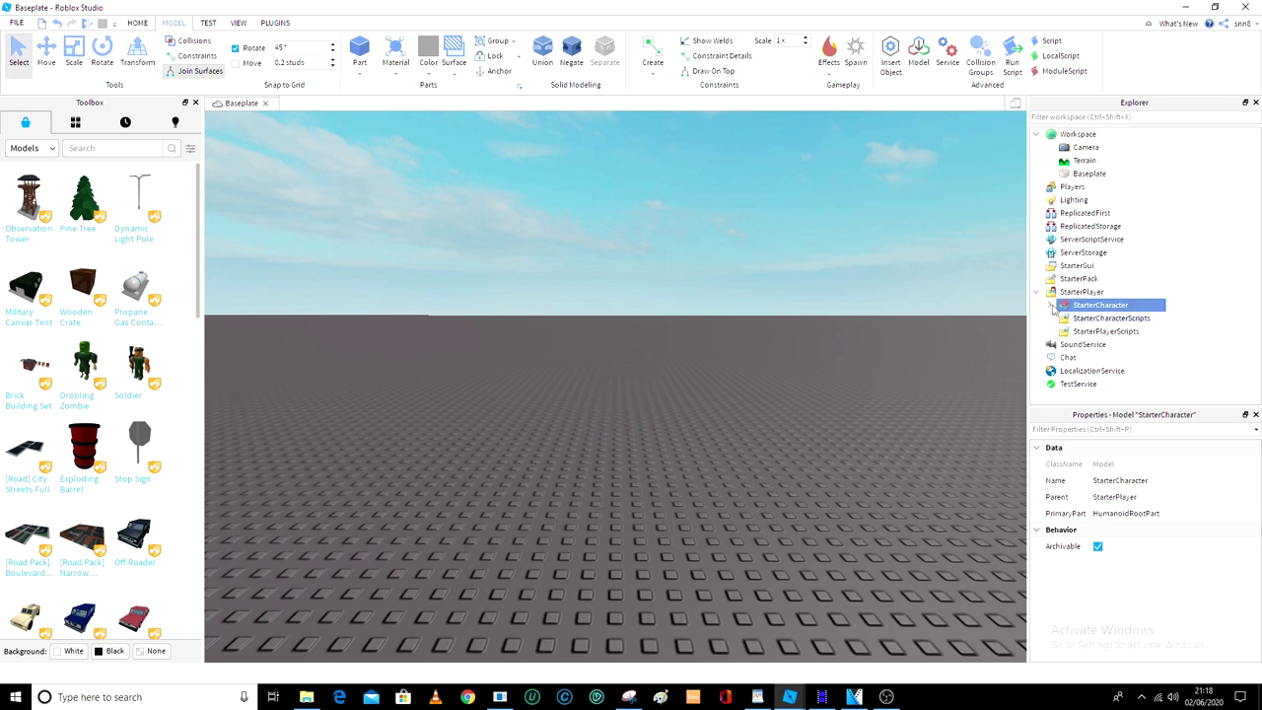
pyautogui.click(1037, 292)
# Start another playtest to try the unanchored StarterCharacter.
pyautogui.moveTo(888, 331); pyautogui.dragTo(893, 390, button='right')
pyautogui.scroll(-5, 895, 358)
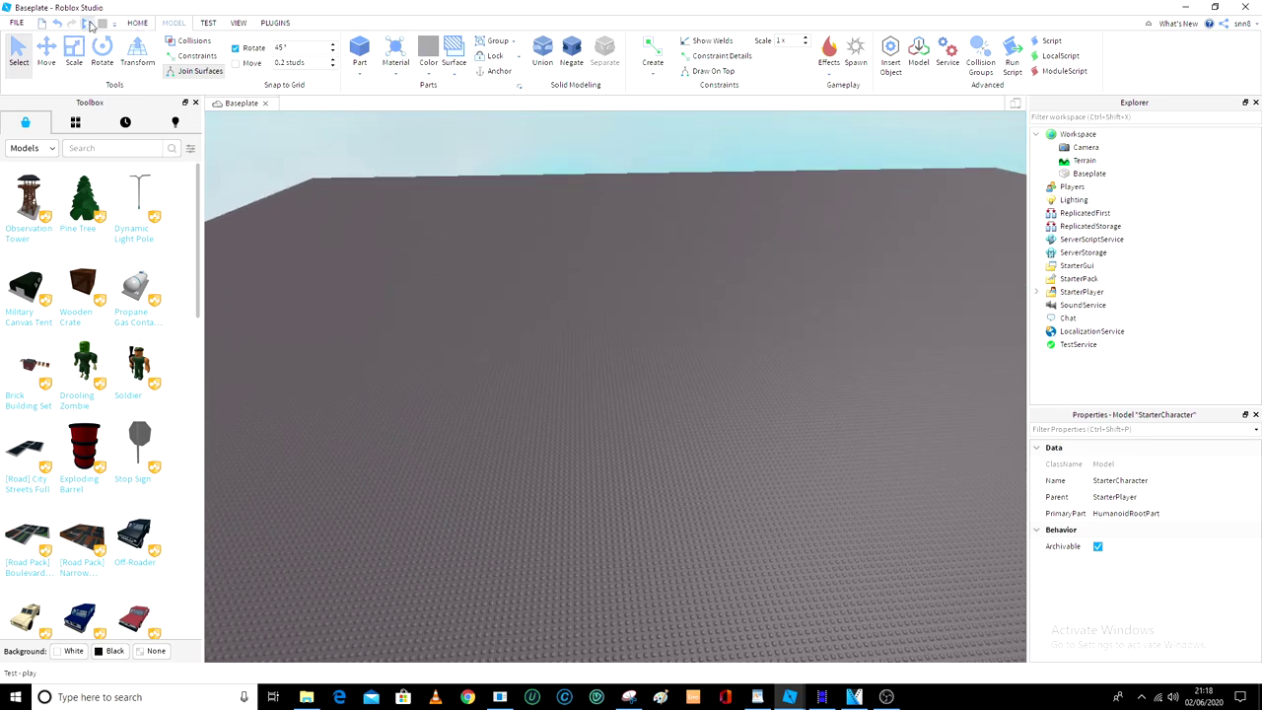
pyautogui.click(89, 23)
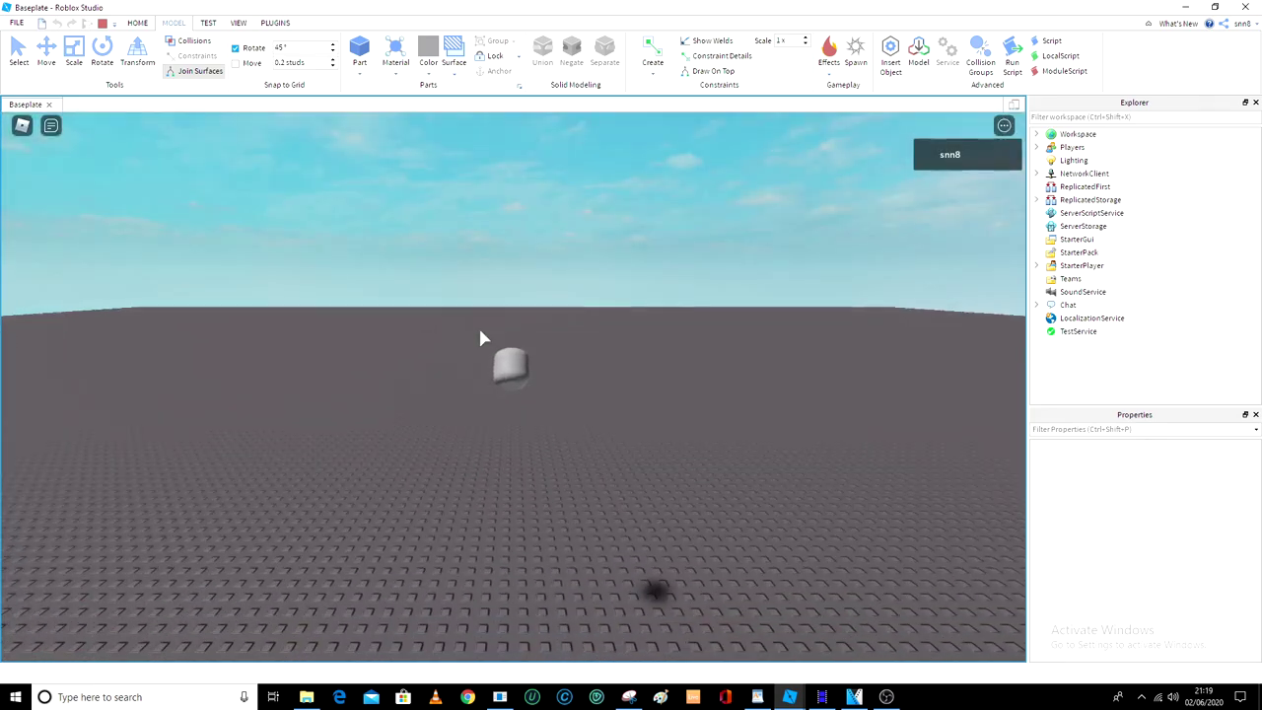
# Walk the unanchored StarterCharacter around the baseplate, view it from near and far, and stop the playtest.
pyautogui.press('s')
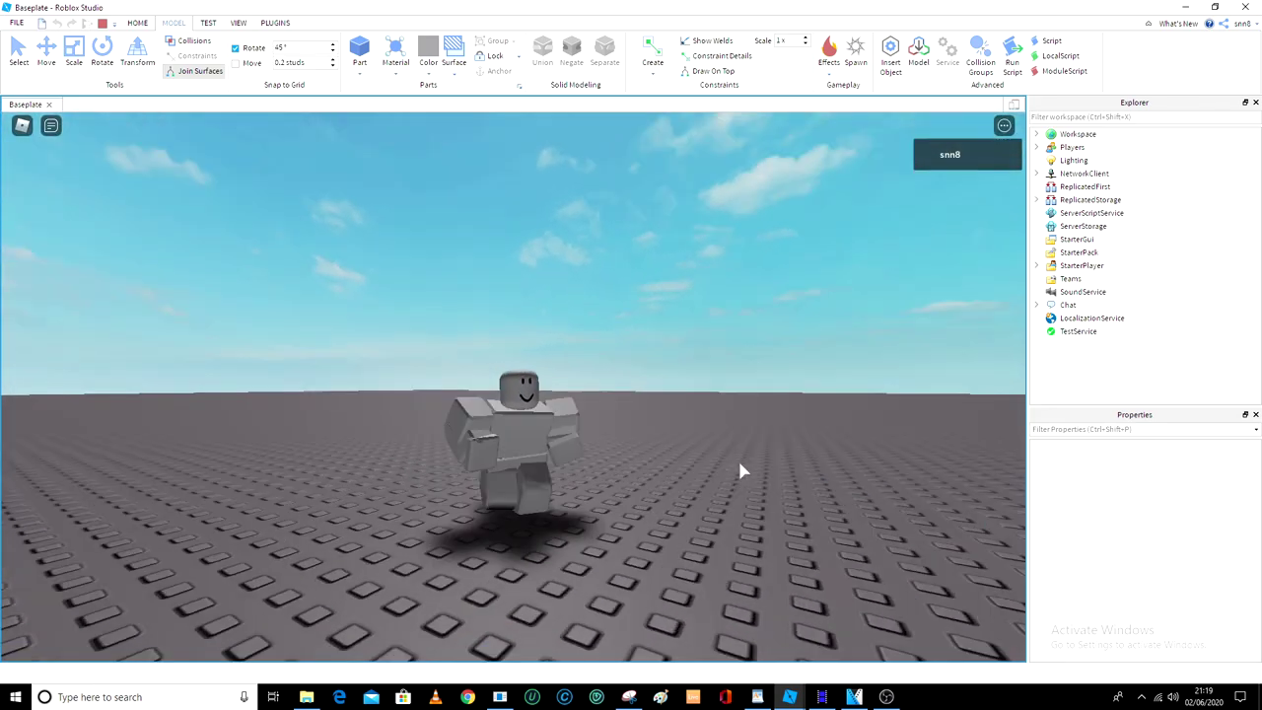
pyautogui.scroll(-5, 740, 463)
pyautogui.scroll(-5, 740, 464)
pyautogui.moveTo(740, 464); pyautogui.dragTo(740, 471, button='right')
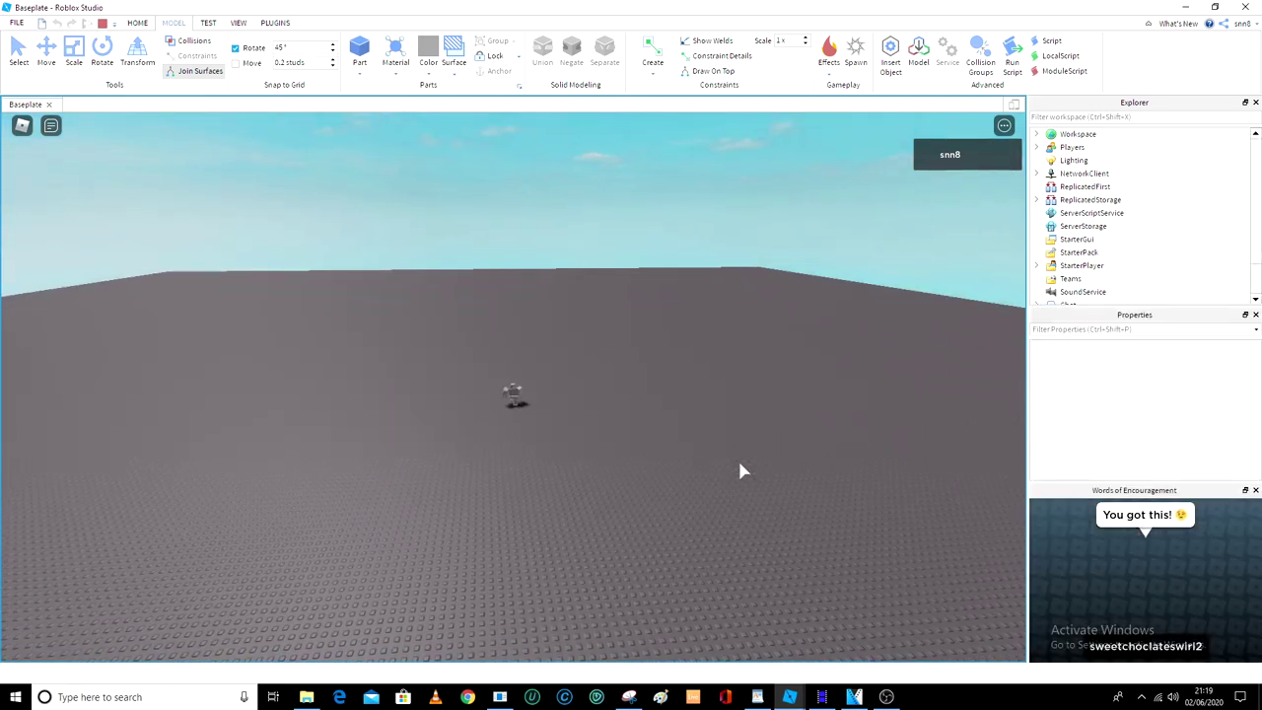
pyautogui.scroll(8, 740, 464)
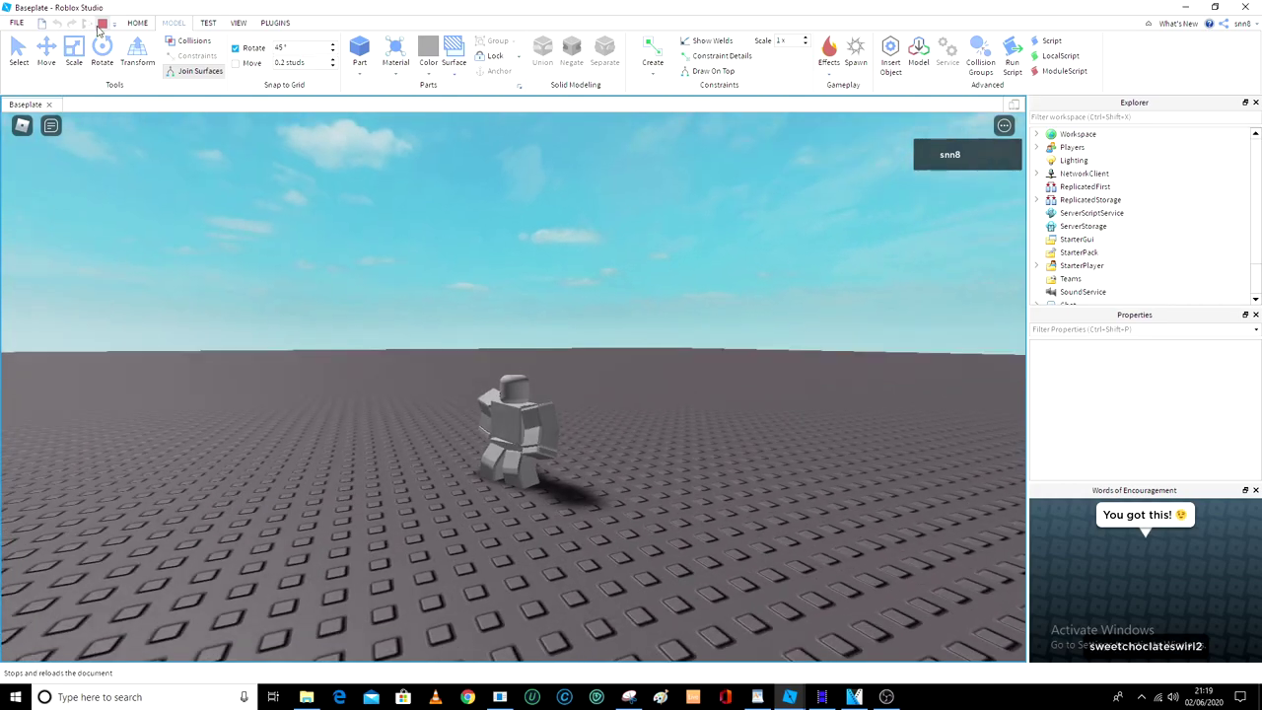
pyautogui.hotkey('shift', 'F5')
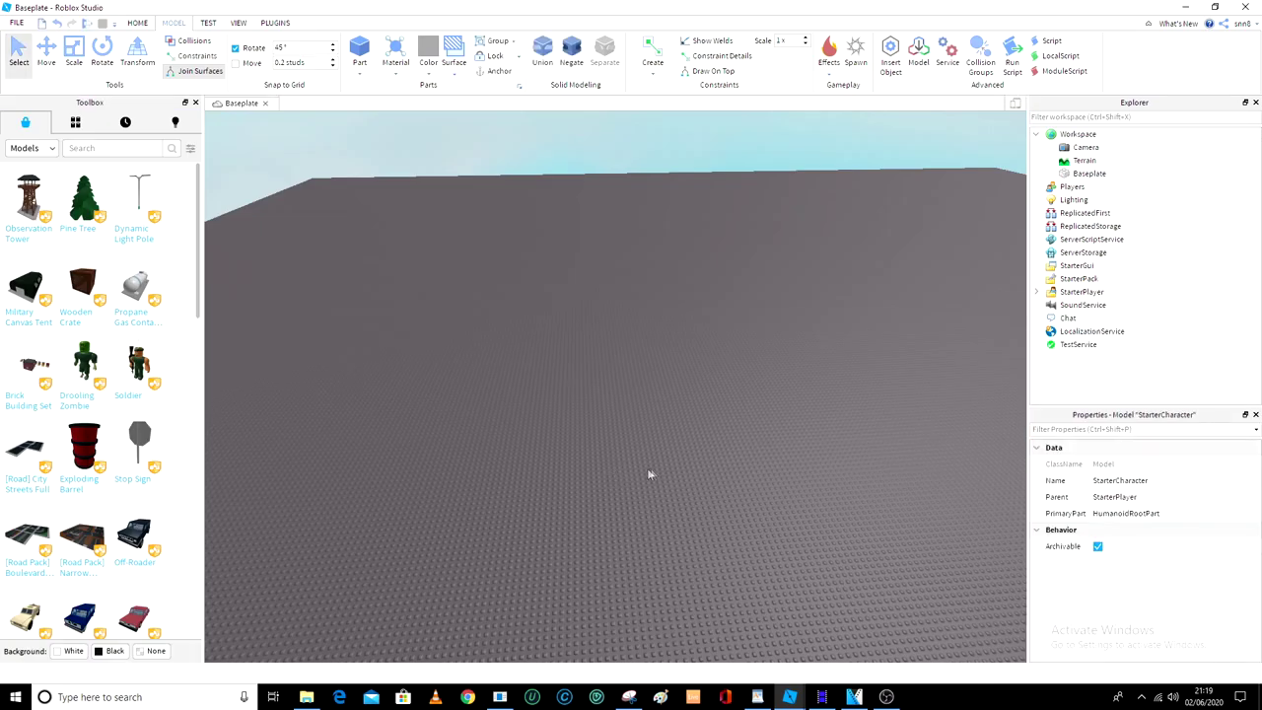
# Delete the StarterCharacter model from StarterPlayer and collapse StarterPlayer.
pyautogui.click(1036, 292)
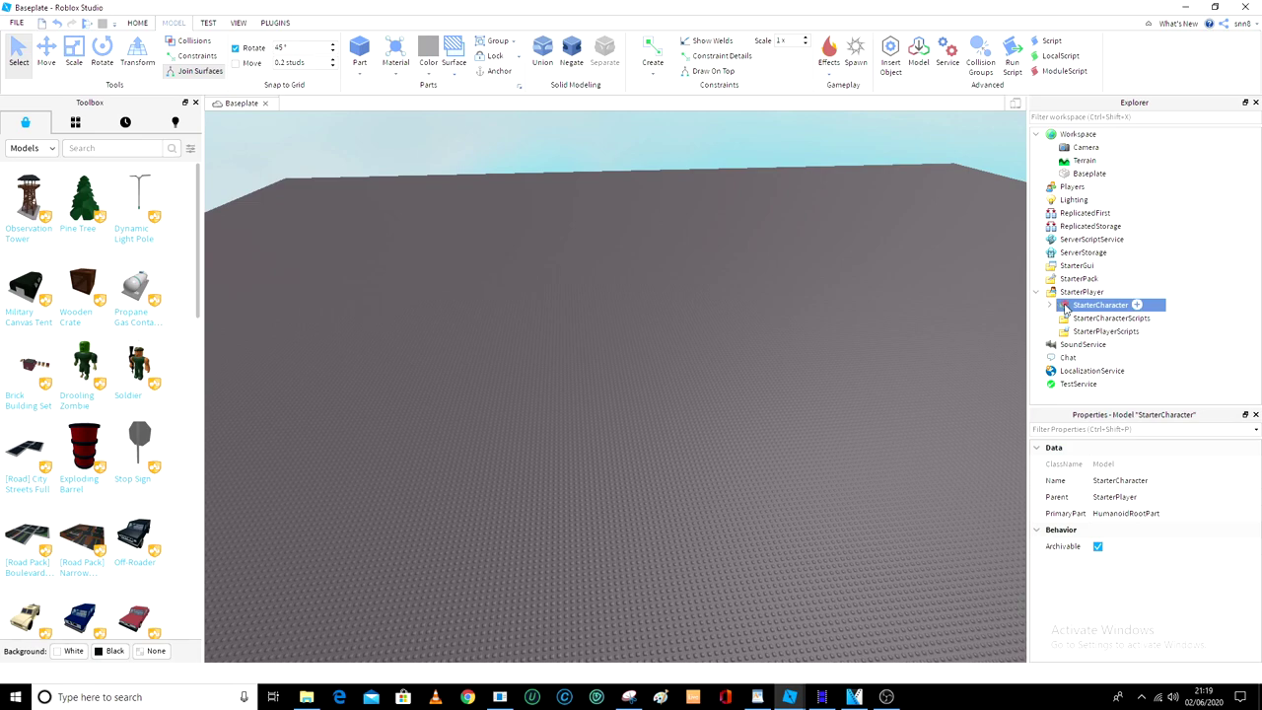
pyautogui.press('Delete')
pyautogui.scroll(1, 800, 371)
pyautogui.scroll(-5, 799, 370)
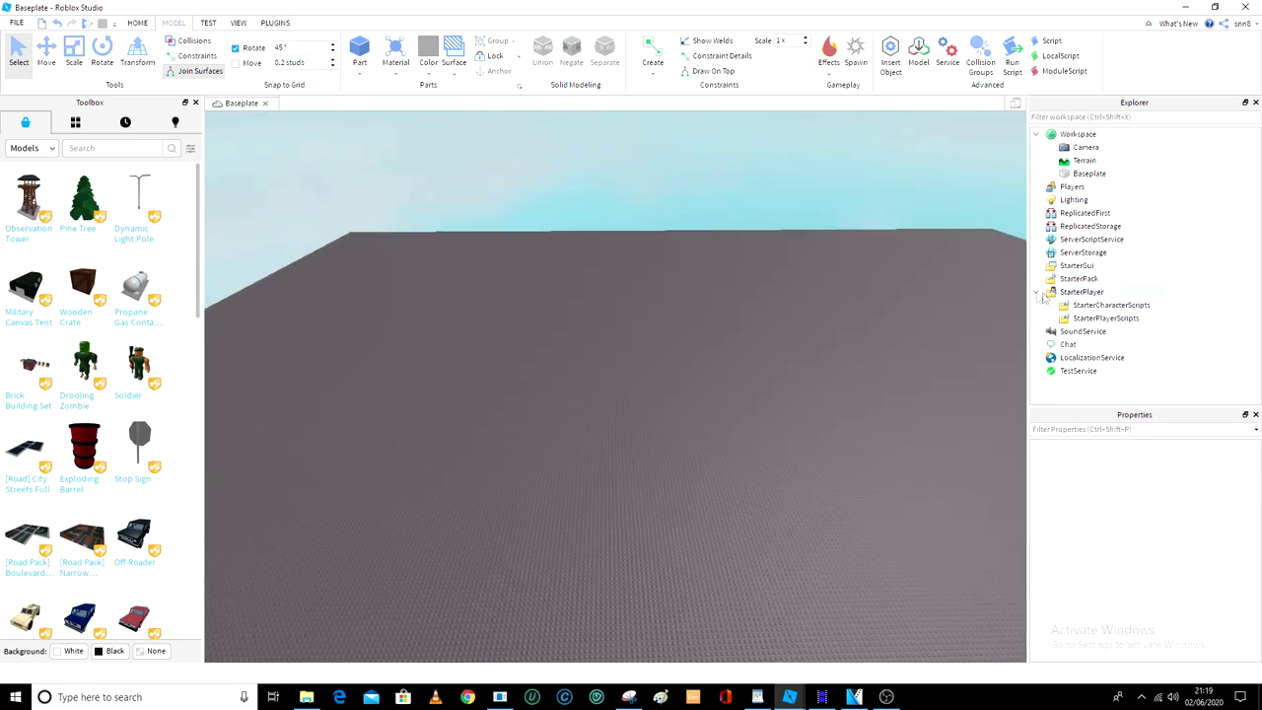
pyautogui.click(1038, 293)
pyautogui.scroll(1, 952, 364)
pyautogui.scroll(5, 953, 365)
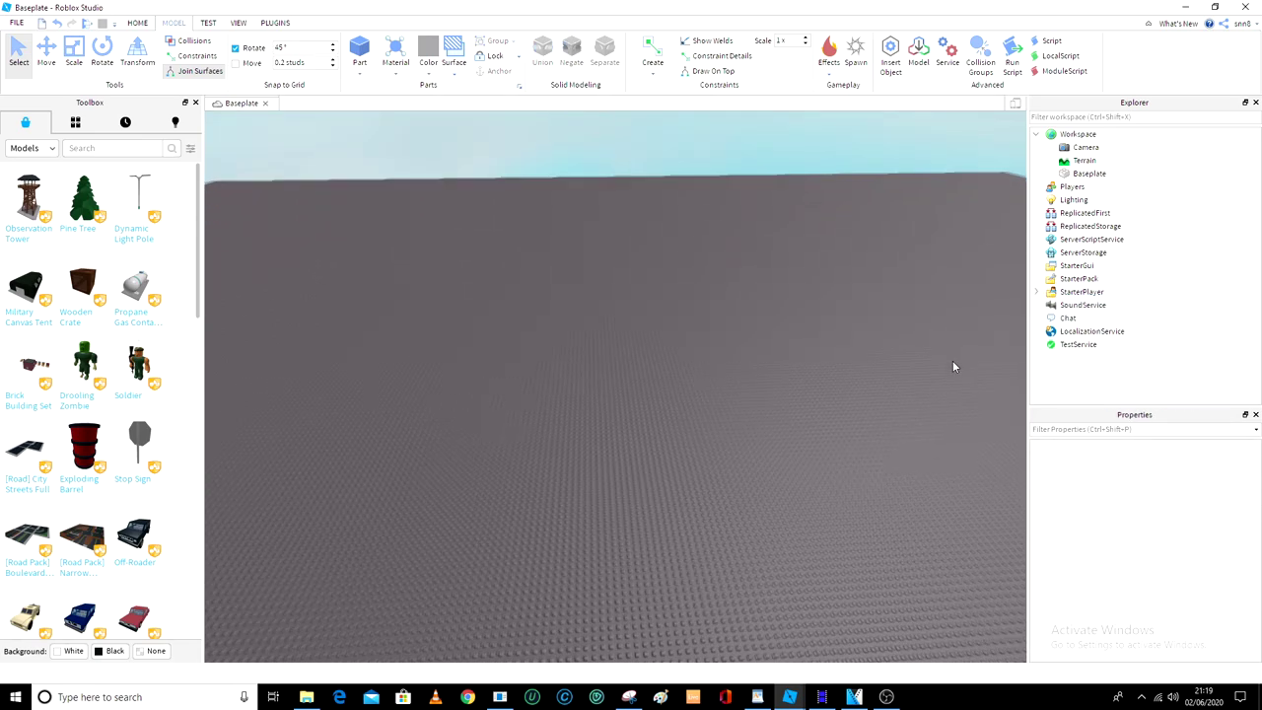
# Search the Toolbox models for "custom character" and insert the [R6] Custom Starter Character onto the baseplate.
pyautogui.click(109, 146)
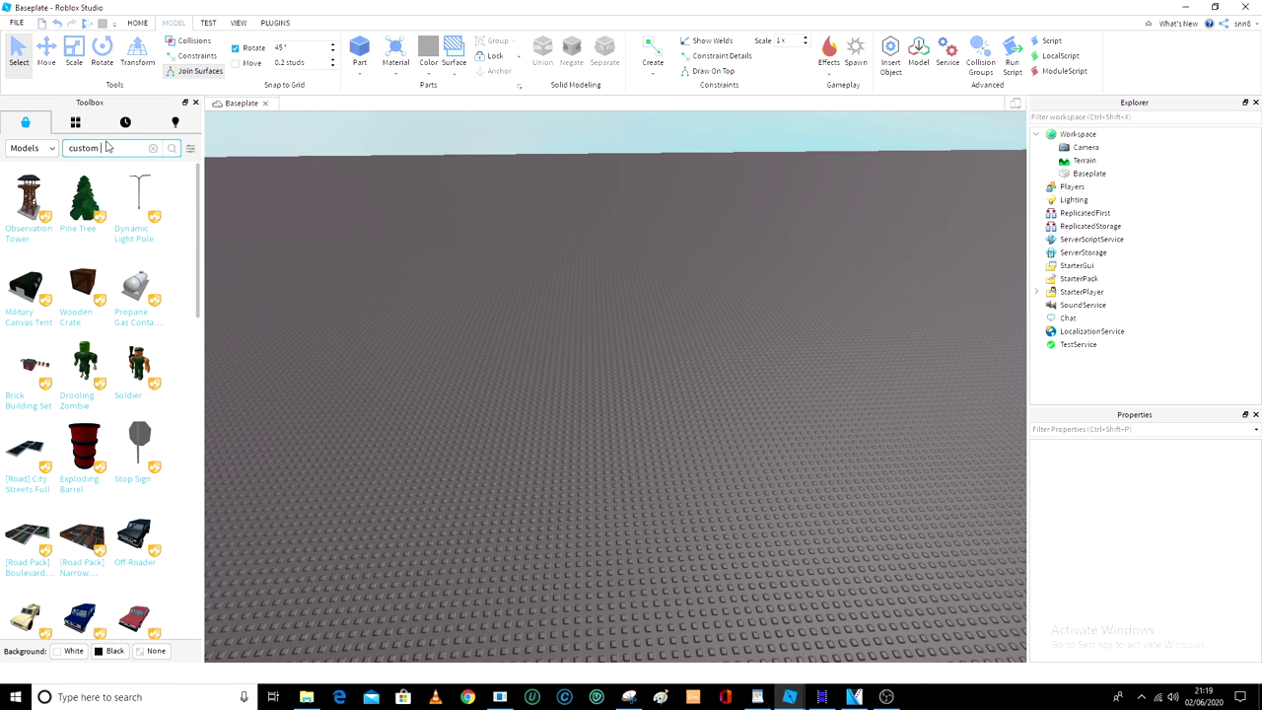
pyautogui.write('custom character')
pyautogui.press('Return')
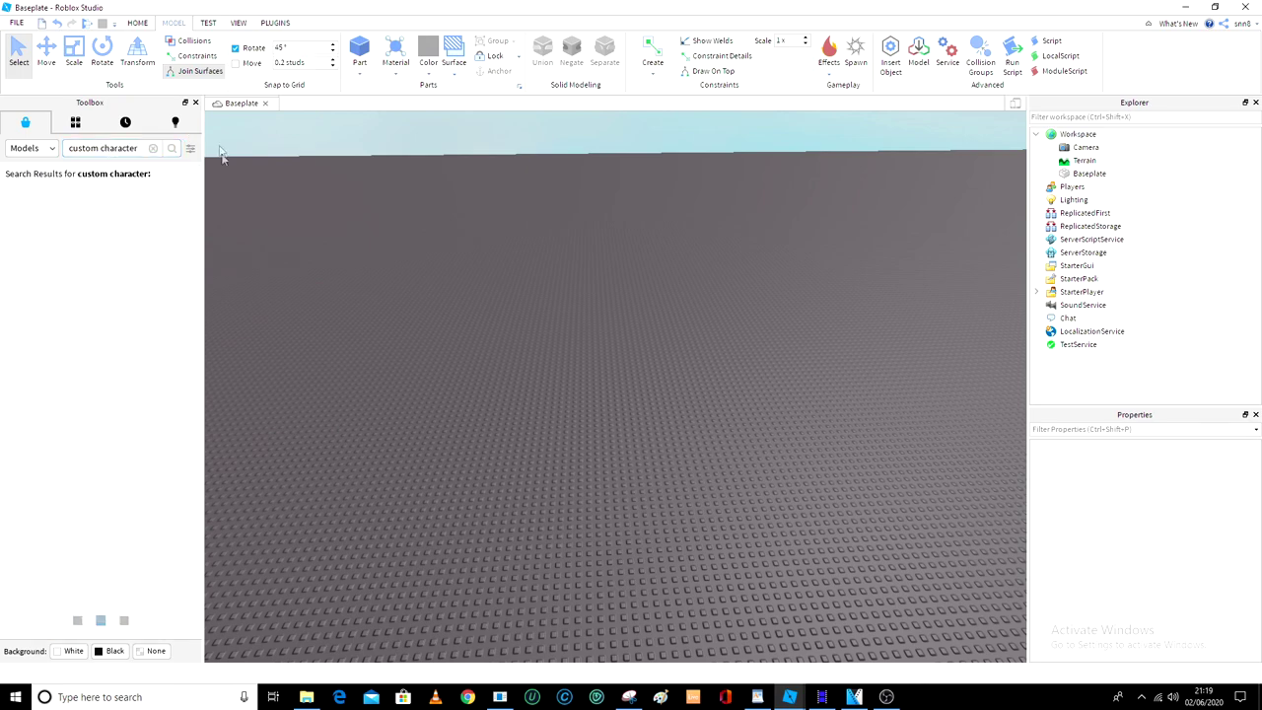
pyautogui.scroll(3, 645, 443)
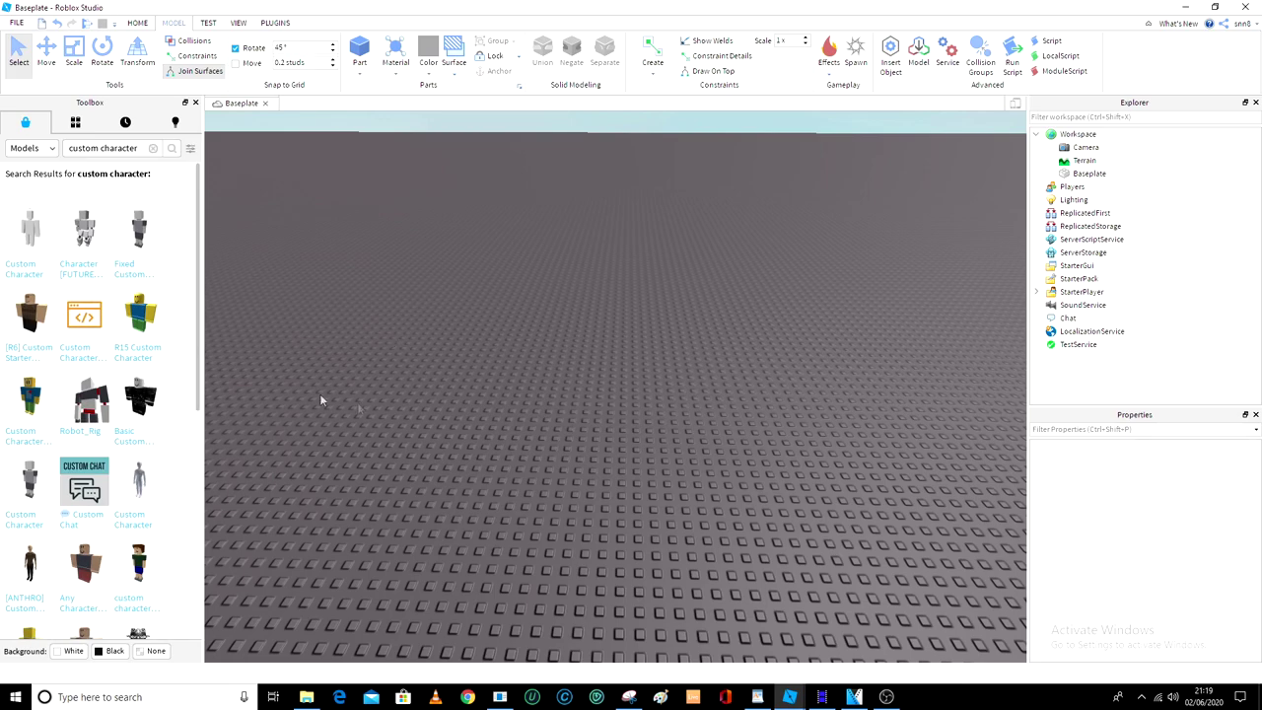
pyautogui.moveTo(25, 348); pyautogui.dragTo(730, 544)
pyautogui.scroll(3, 729, 549)
pyautogui.moveTo(730, 549); pyautogui.dragTo(722, 550, button='right')
pyautogui.scroll(-3, 728, 513)
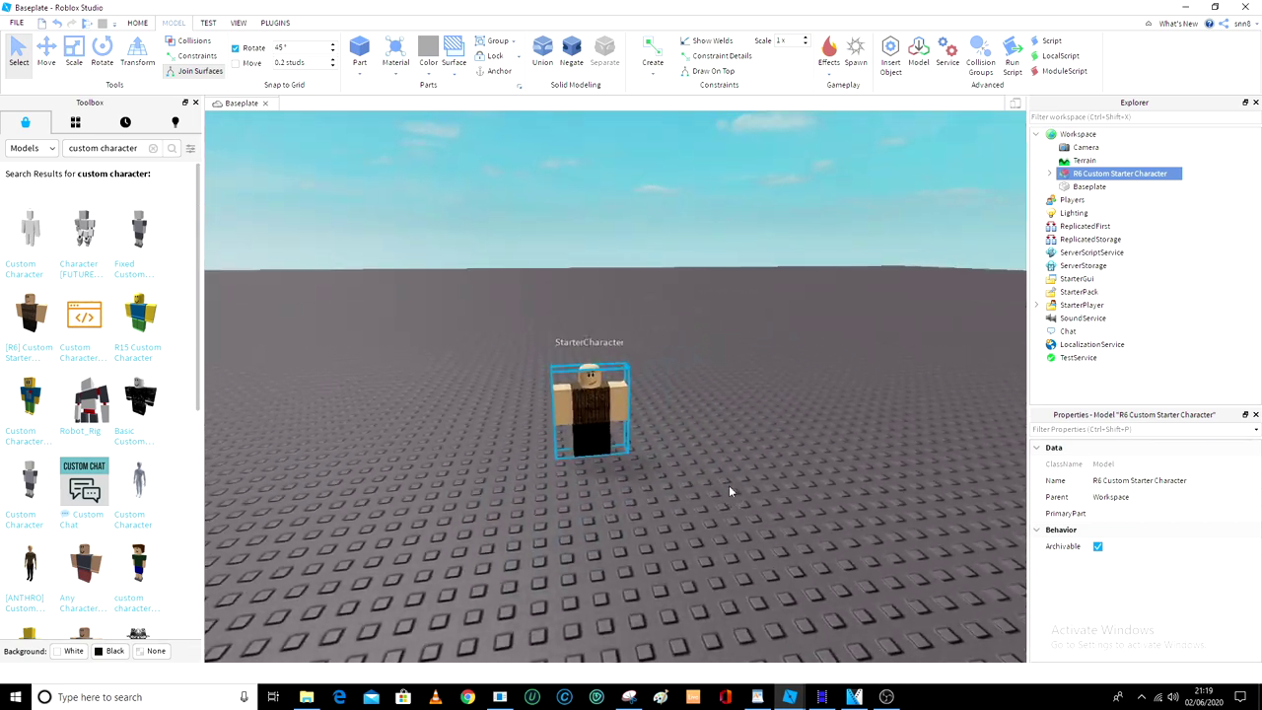
# Delete the README script from the R6 Custom Starter Character model.
pyautogui.click(1048, 177)
pyautogui.click(1085, 188)
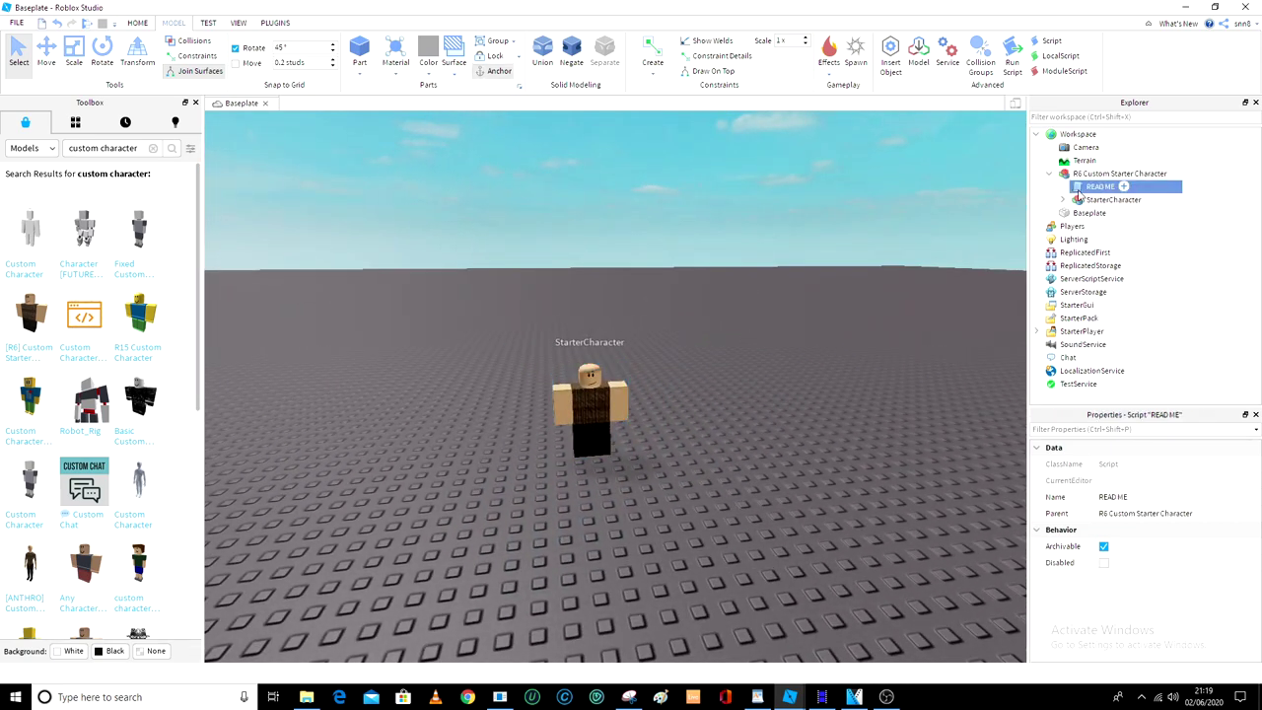
pyautogui.press('Delete')
# Move the R6 Custom Starter Character model a little closer on the baseplate.
pyautogui.click(1061, 178)
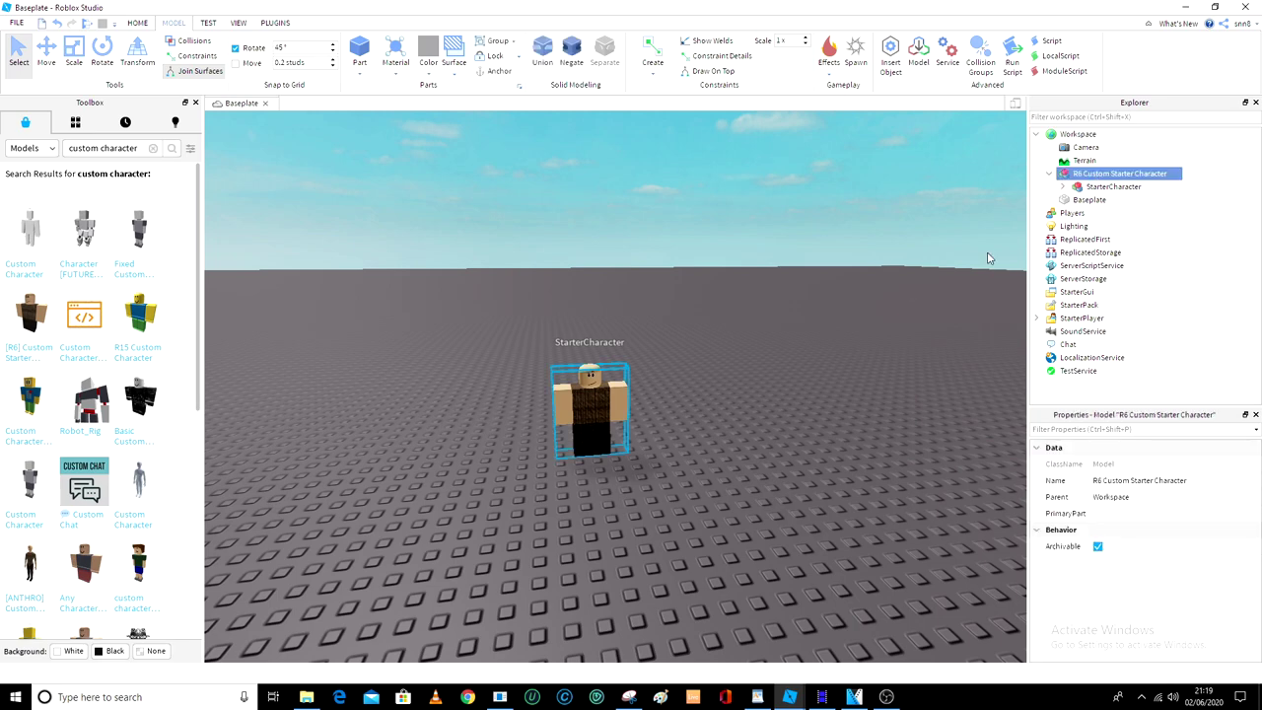
pyautogui.moveTo(608, 428); pyautogui.dragTo(625, 531)
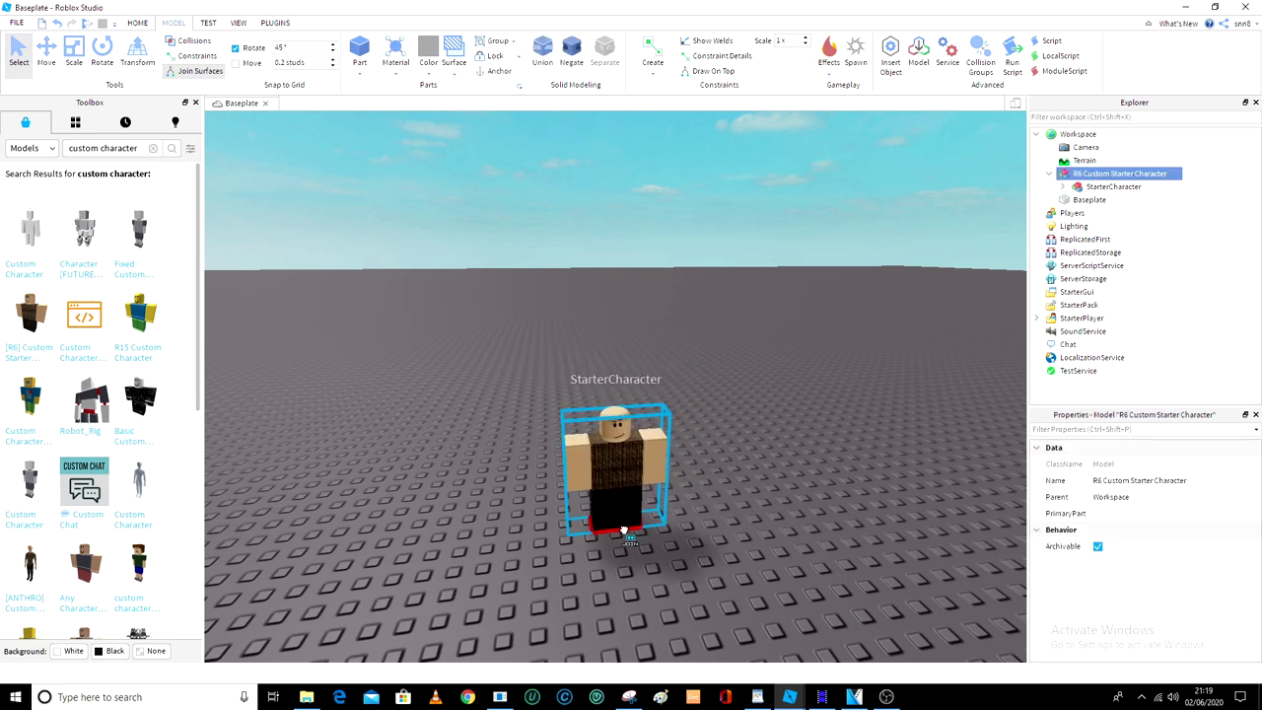
pyautogui.scroll(2, 688, 581)
pyautogui.moveTo(688, 580); pyautogui.dragTo(688, 581, button='right')
pyautogui.scroll(-3, 688, 580)
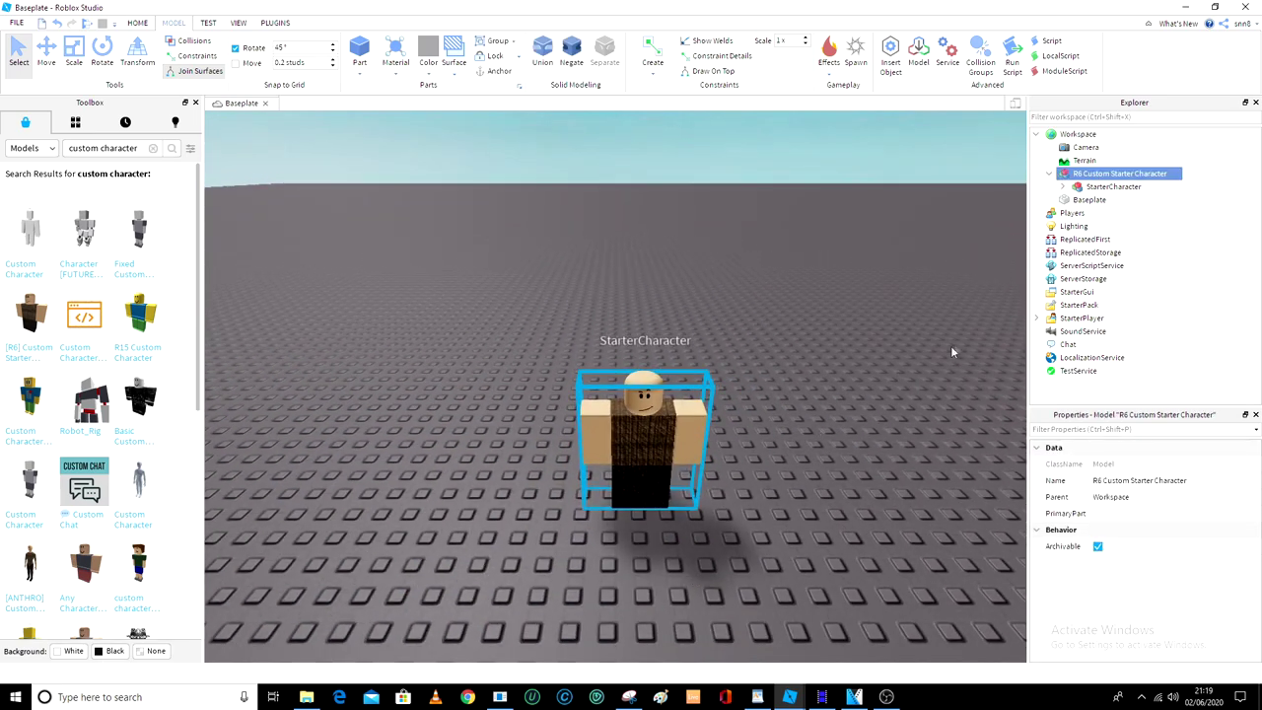
# Ungroup the R6 Custom Starter Character model to free its inner StarterCharacter, and check that character's parts.
pyautogui.rightClick(1061, 180)
pyautogui.press('Escape')
pyautogui.hotkey('ctrl', 'u')
pyautogui.click(1050, 174)
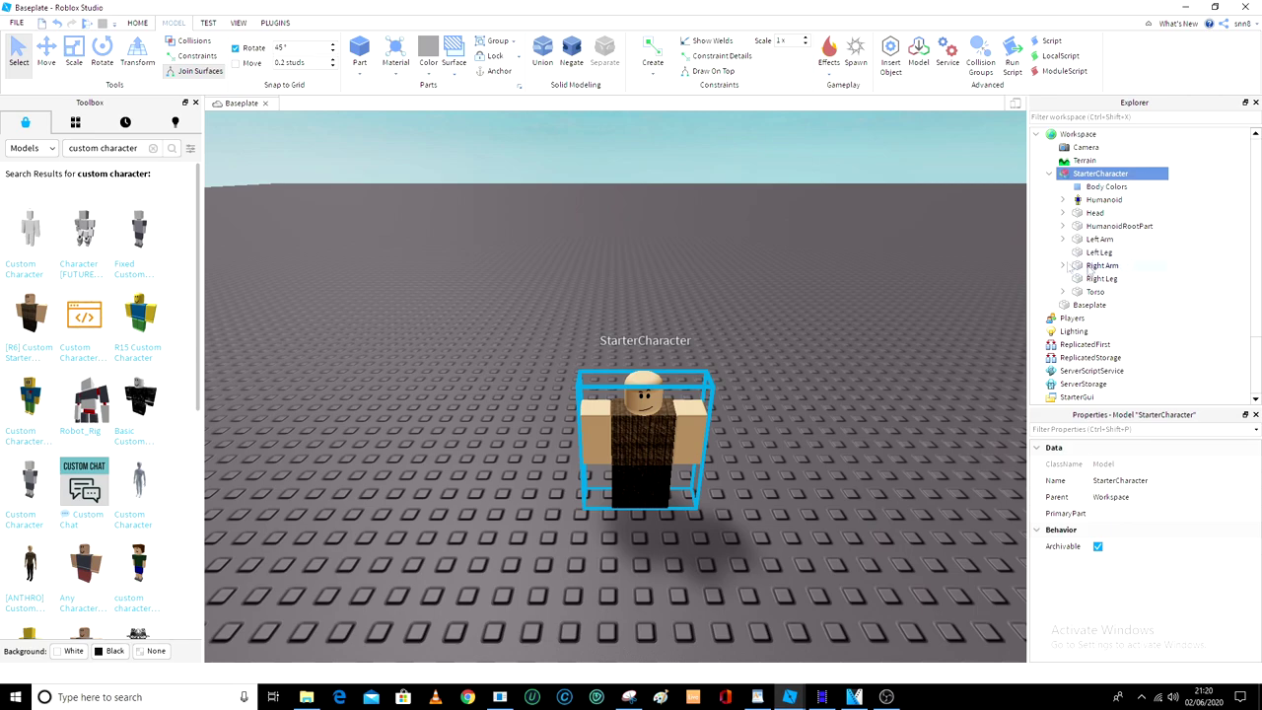
pyautogui.press('f')
pyautogui.scroll(-5, 1012, 295)
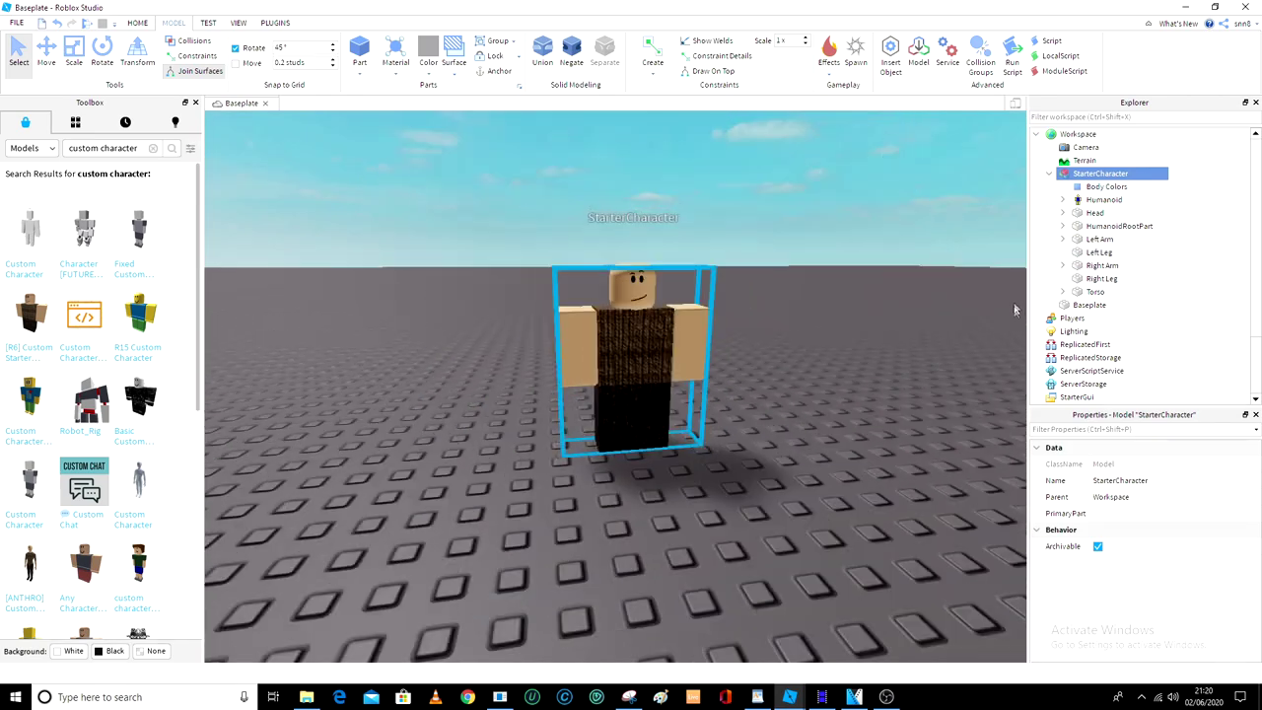
# Move the R6 StarterCharacter model from Workspace into StarterPlayer, with both collapsed in the Explorer.
pyautogui.click(1050, 173)
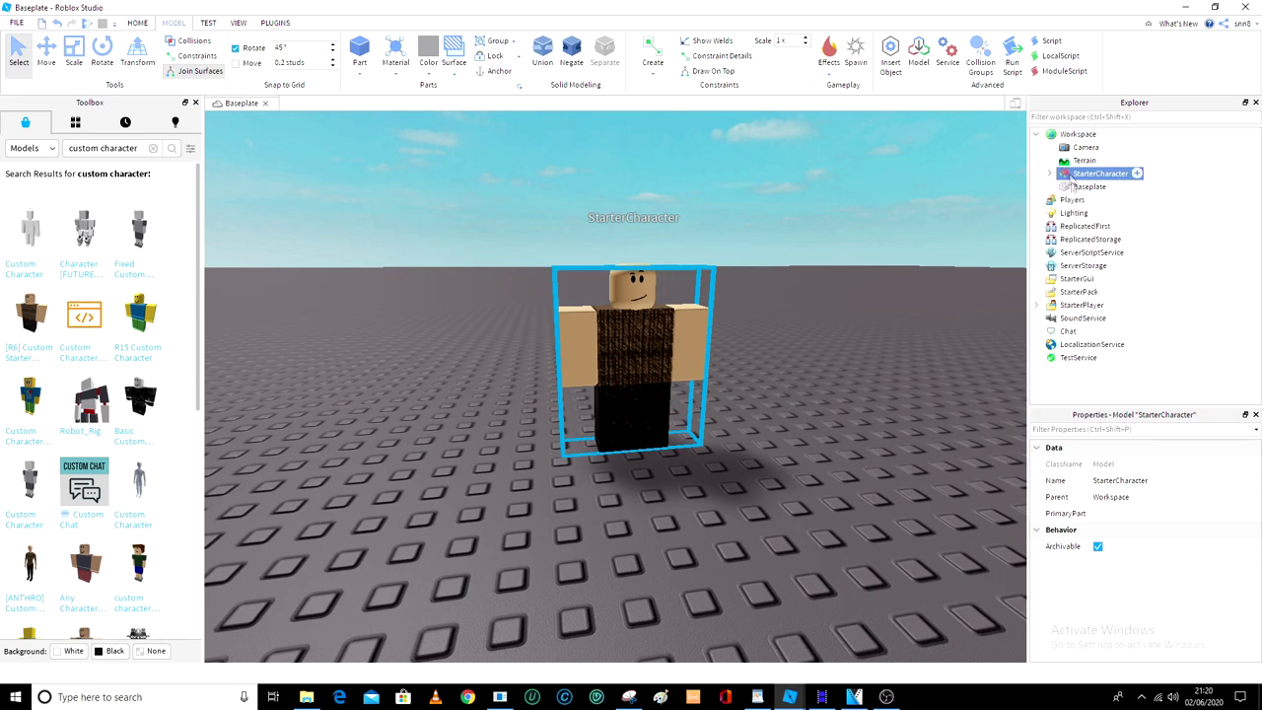
pyautogui.moveTo(1075, 175); pyautogui.dragTo(1086, 307)
pyautogui.click(1036, 293)
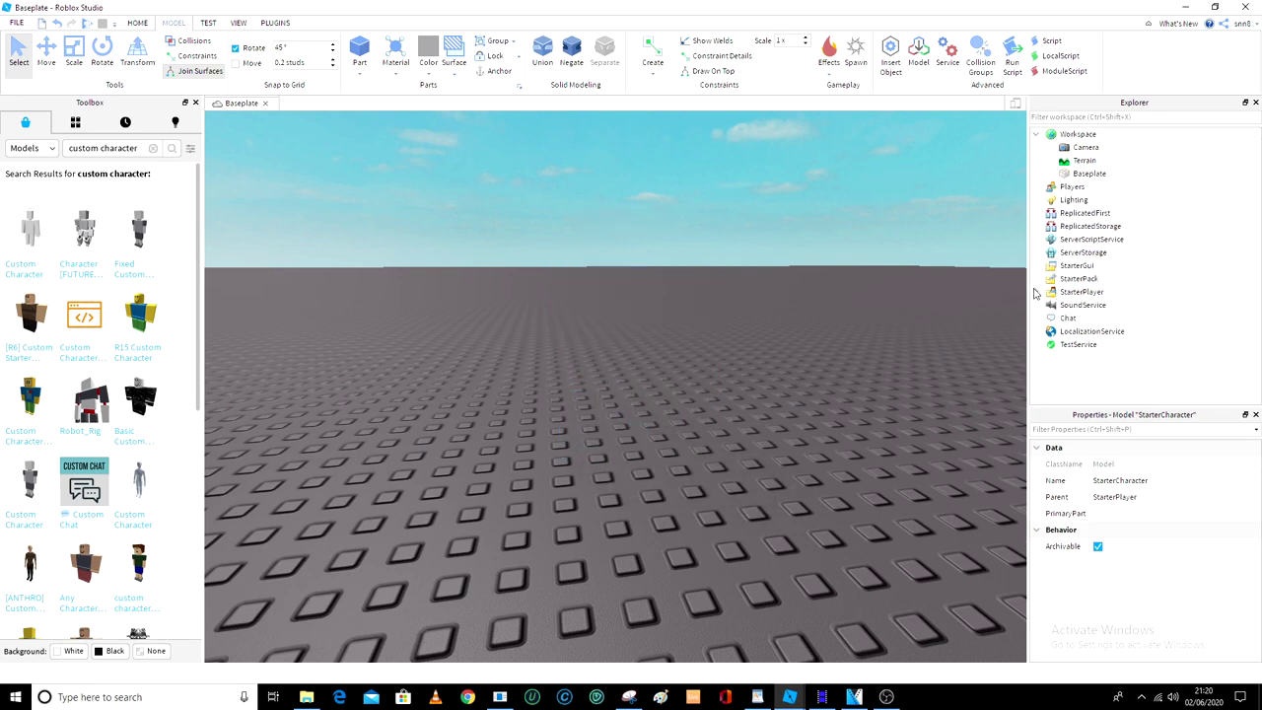
# Start a playtest to spawn as the R6 StarterCharacter.
pyautogui.scroll(-5, 766, 297)
pyautogui.moveTo(766, 296); pyautogui.dragTo(767, 306, button='right')
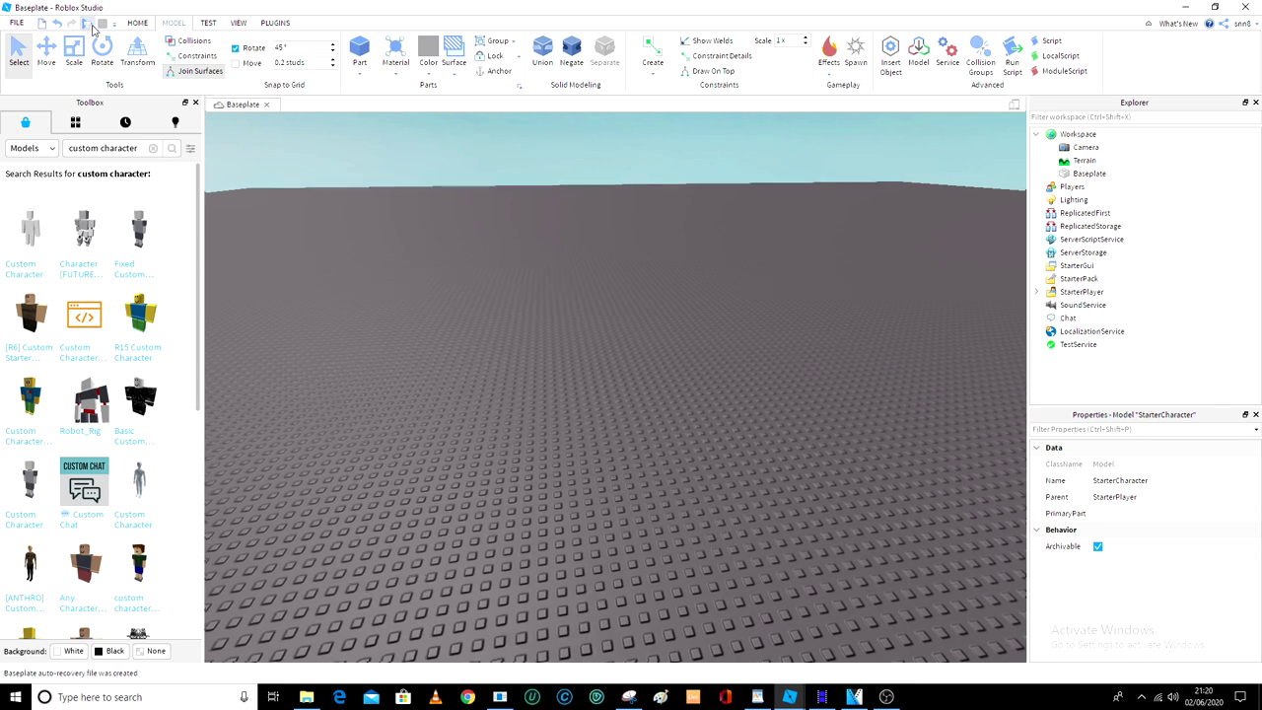
pyautogui.click(90, 24)
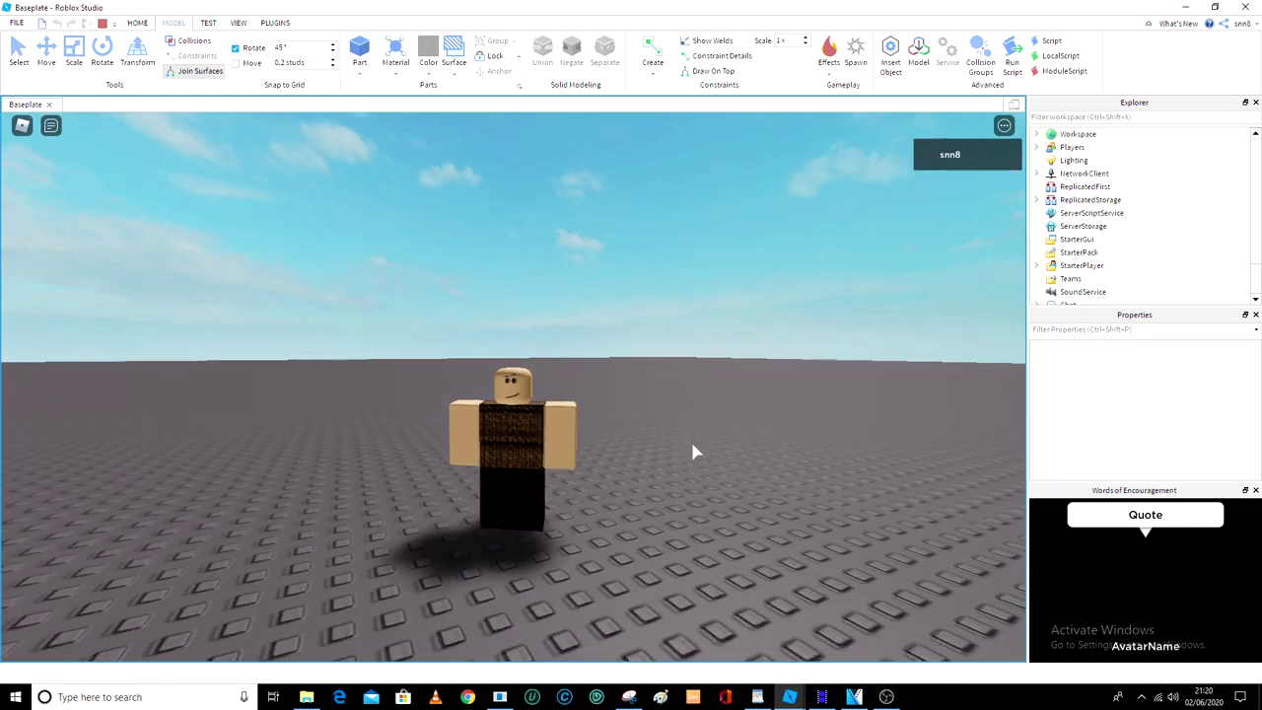
# Walk the R6 character around the baseplate in several directions, view it from near and far, and stop the playtest.
pyautogui.press('s')
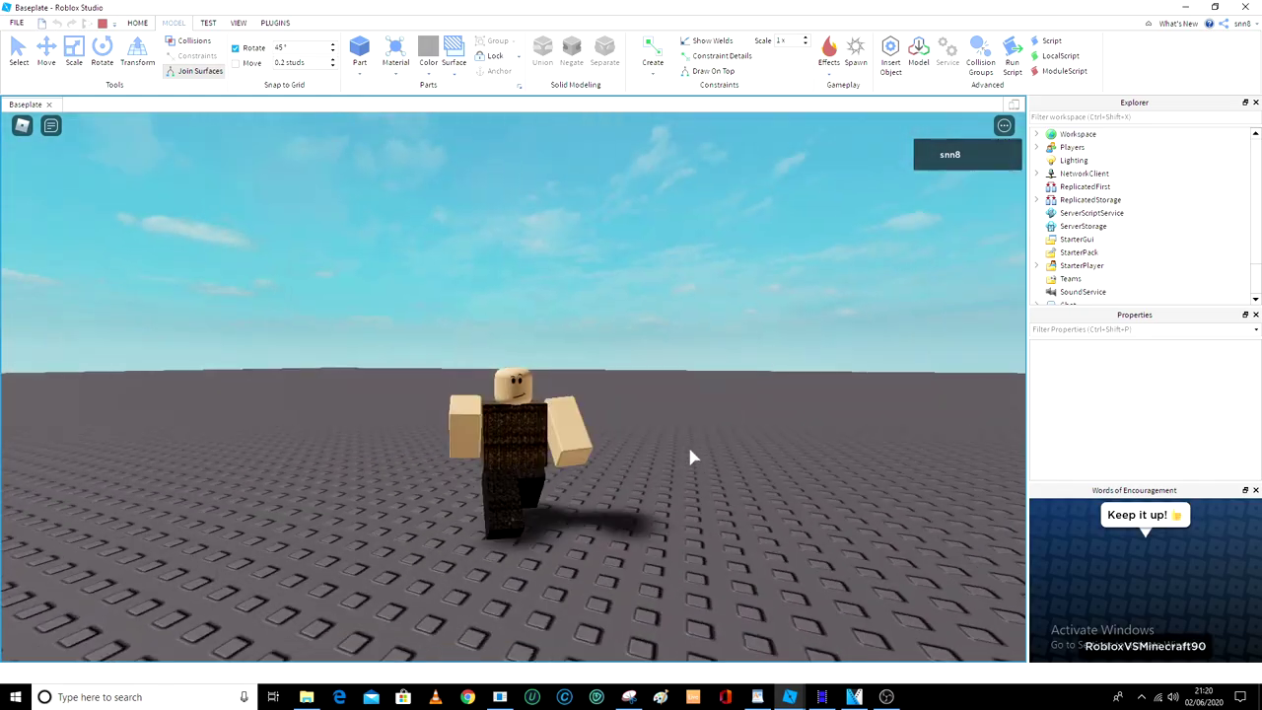
pyautogui.scroll(-2, 690, 450)
pyautogui.moveTo(691, 450); pyautogui.dragTo(690, 449, button='right')
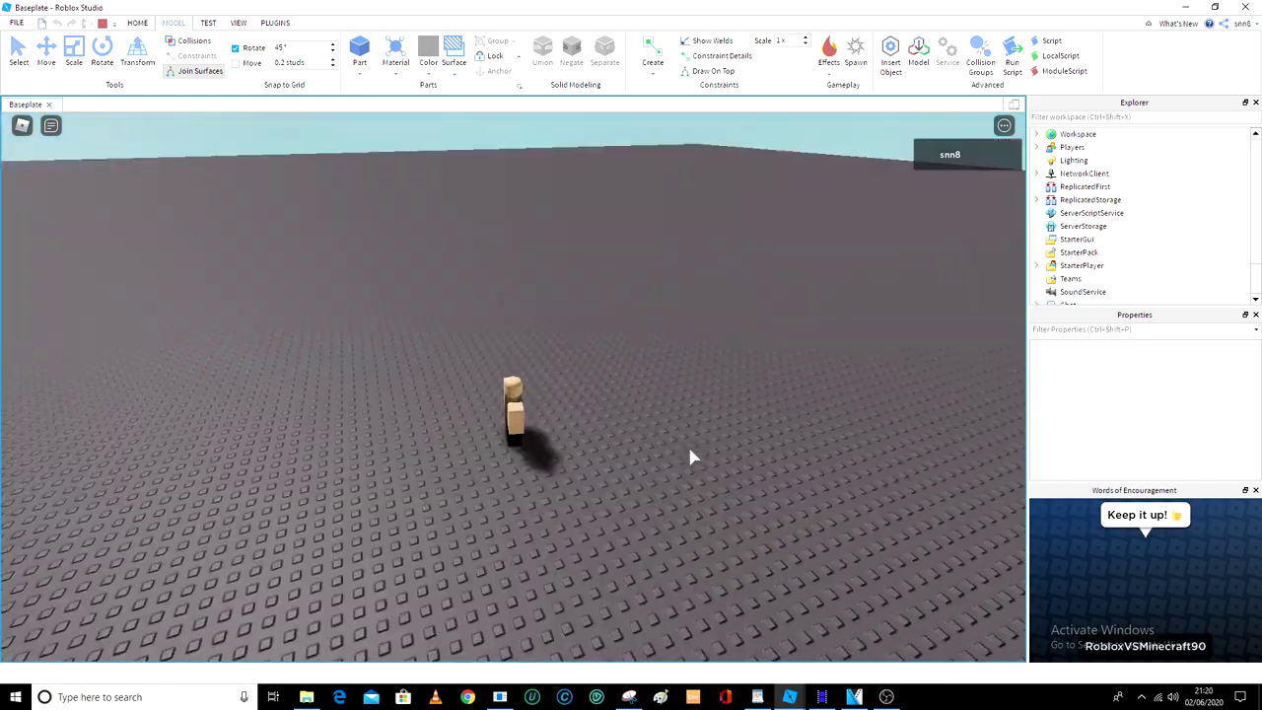
pyautogui.scroll(-6, 690, 449)
pyautogui.press('a')
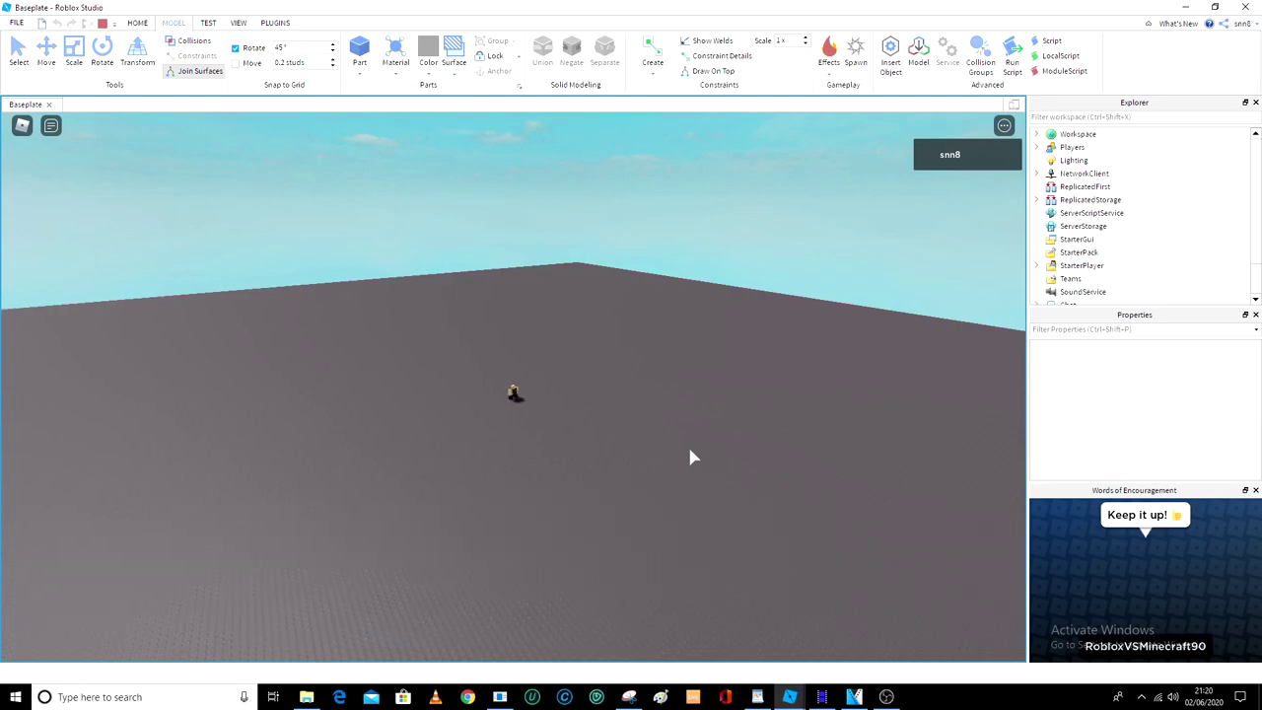
pyautogui.press('d')
pyautogui.press('a')
pyautogui.scroll(10, 691, 457)
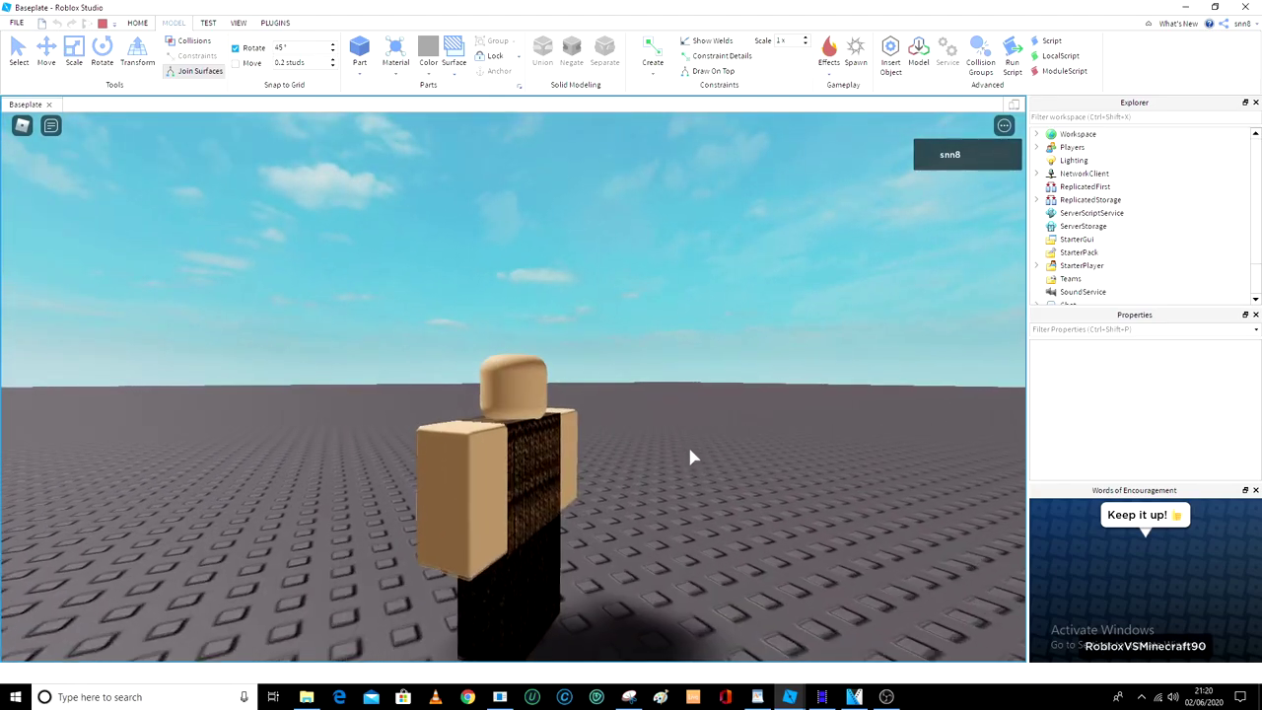
pyautogui.press('s')
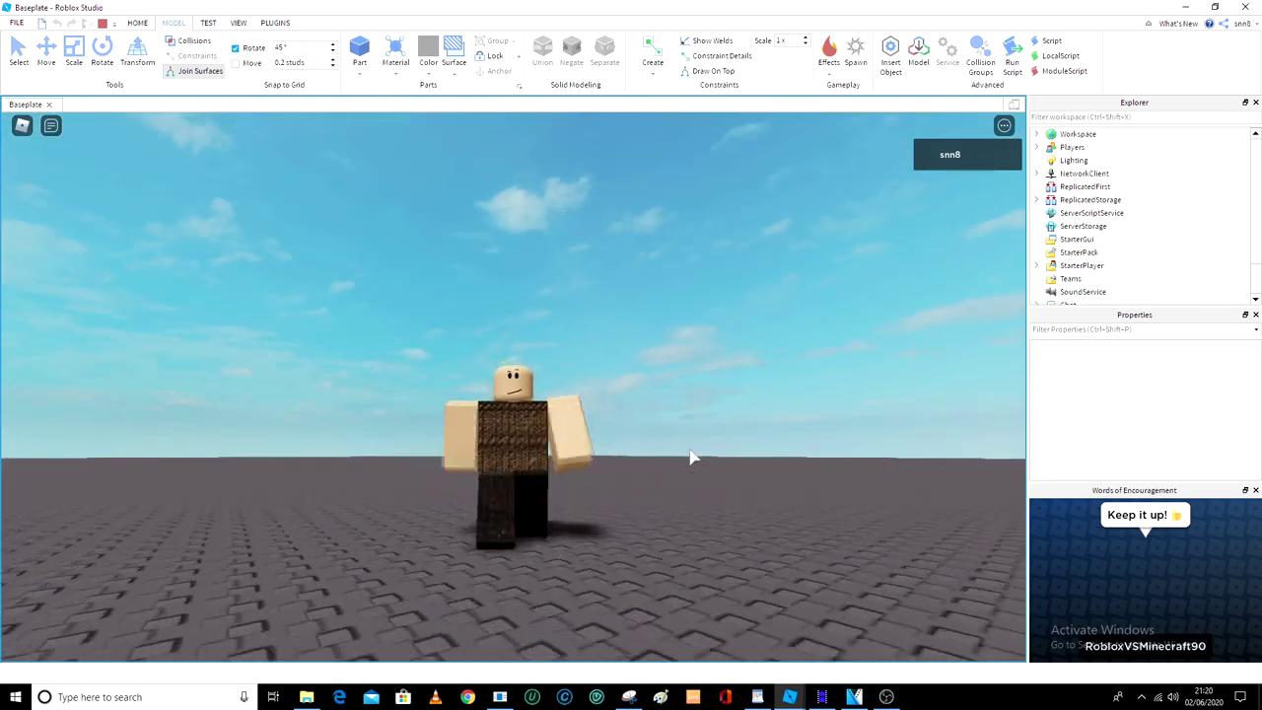
pyautogui.moveTo(690, 457); pyautogui.dragTo(690, 456, button='right')
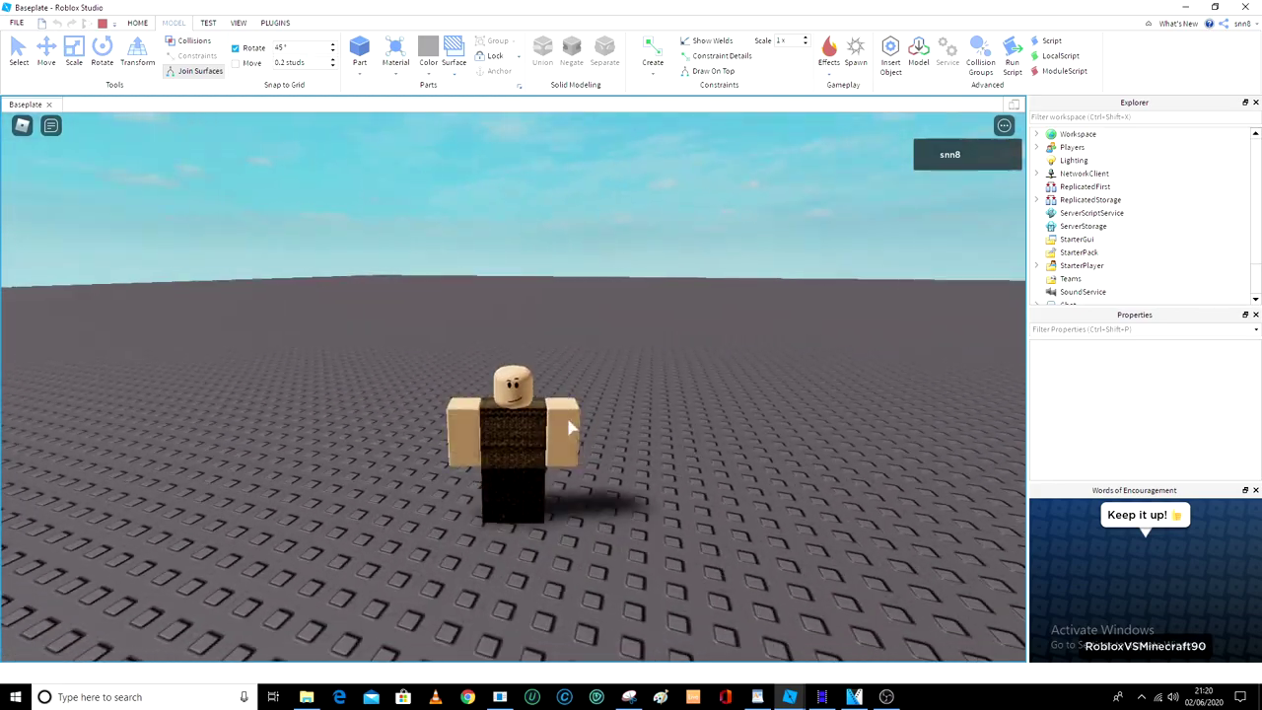
pyautogui.press('s')
pyautogui.press('d')
pyautogui.press('w')
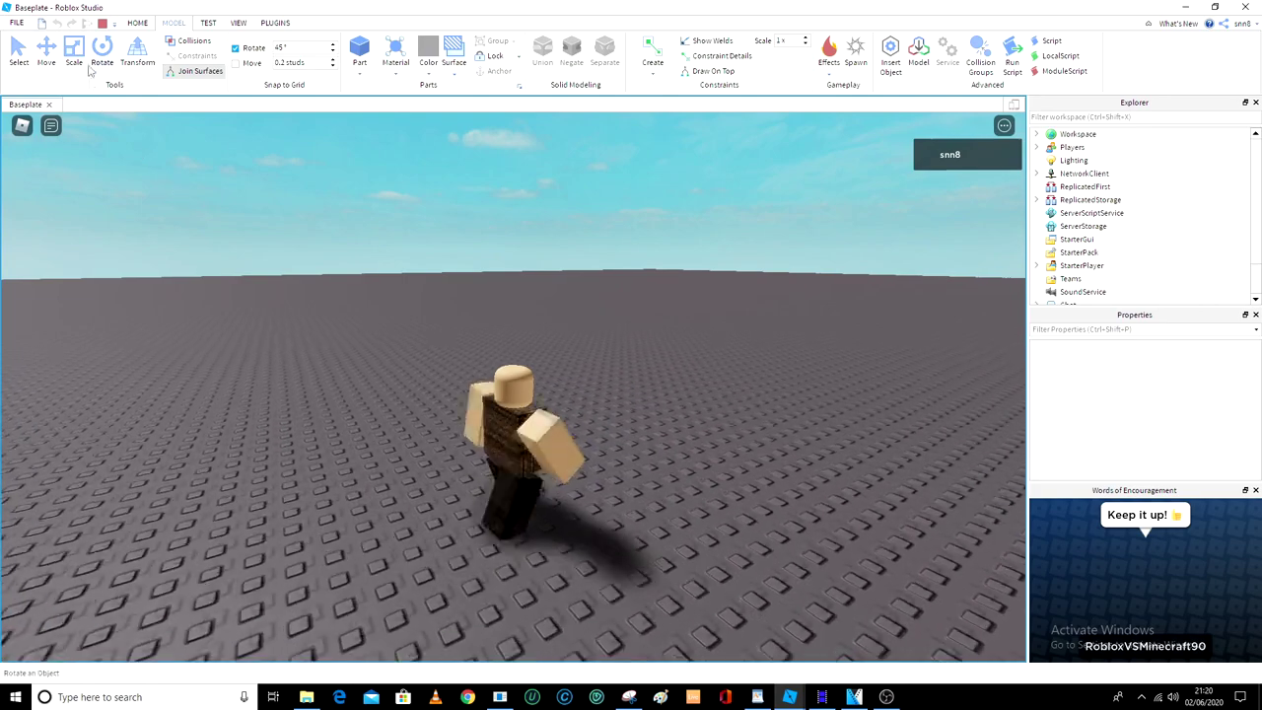
pyautogui.press('a')
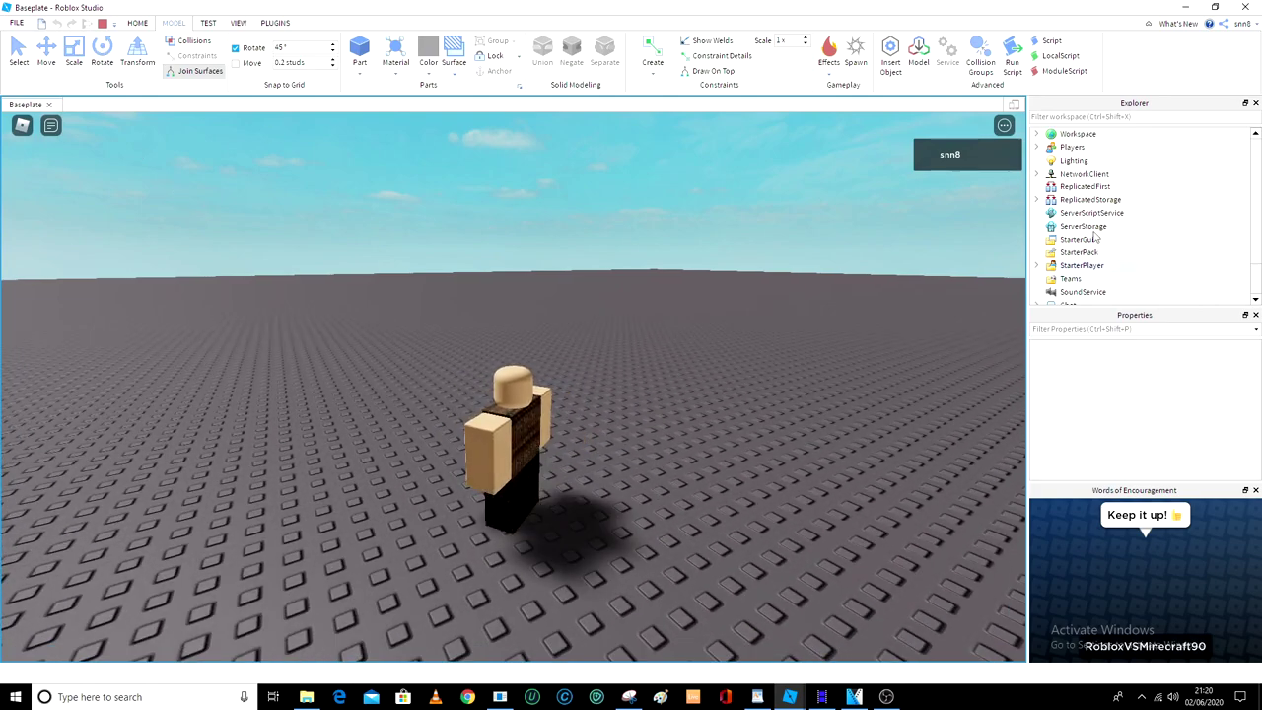
pyautogui.scroll(-1, 1094, 237)
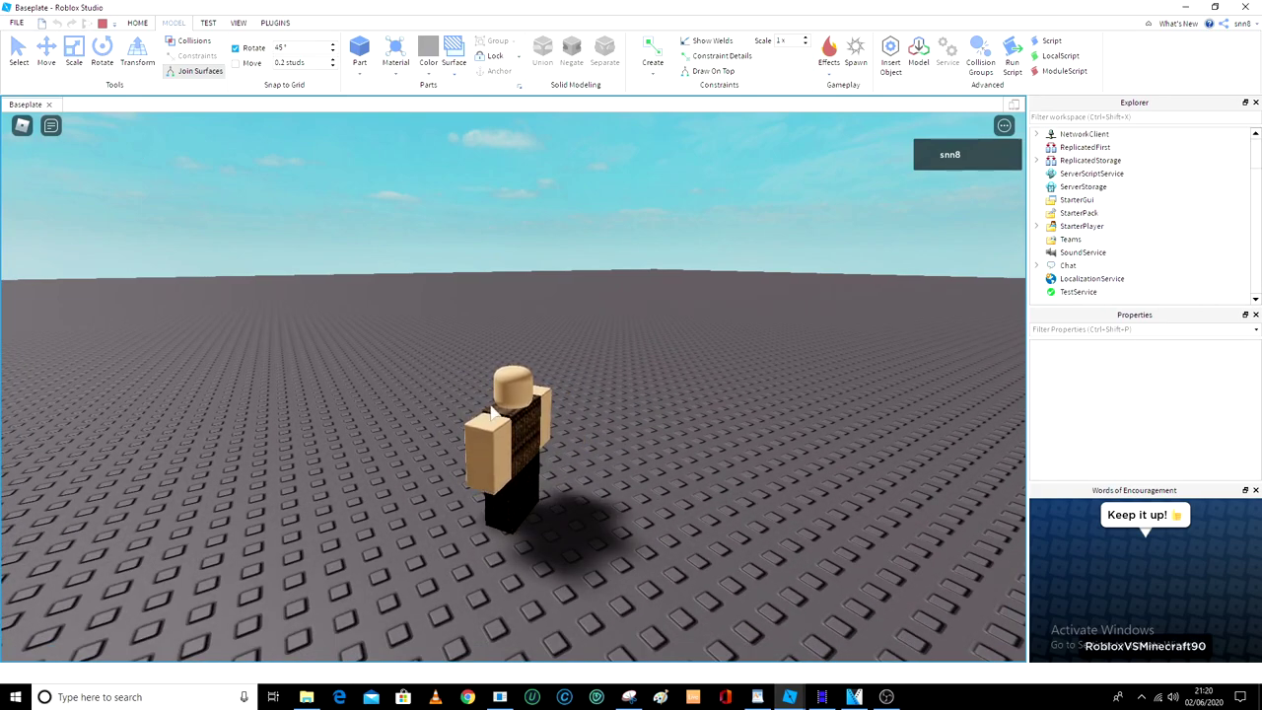
pyautogui.press('s')
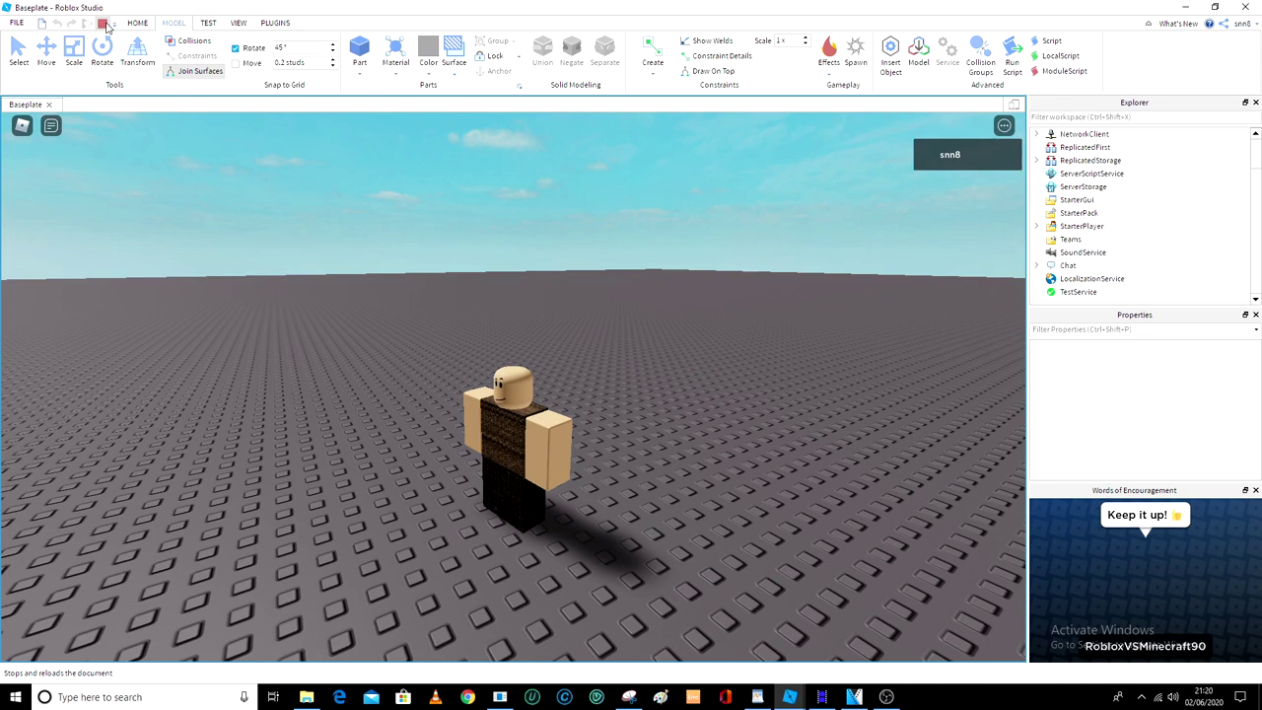
pyautogui.click(104, 23)
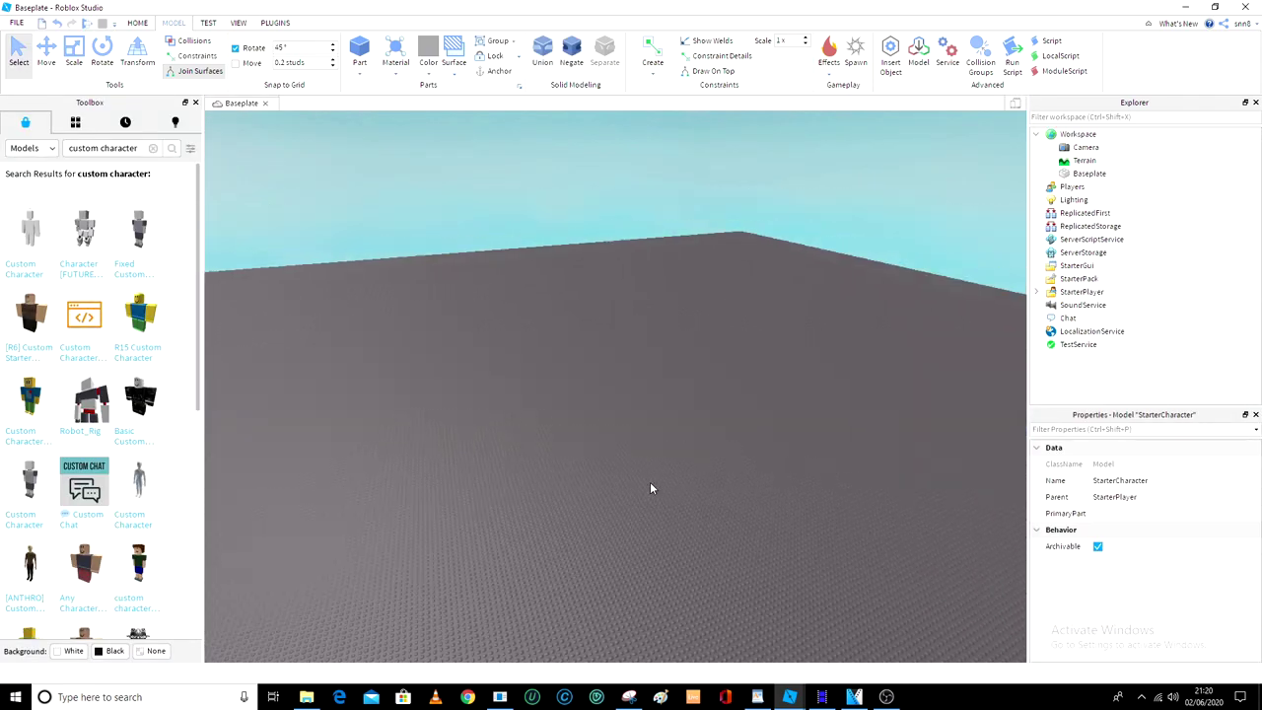
# Examine the body parts inside StarterPlayer's StarterCharacter, then collapse the model and StarterPlayer.
pyautogui.scroll(3, 649, 488)
pyautogui.click(1037, 291)
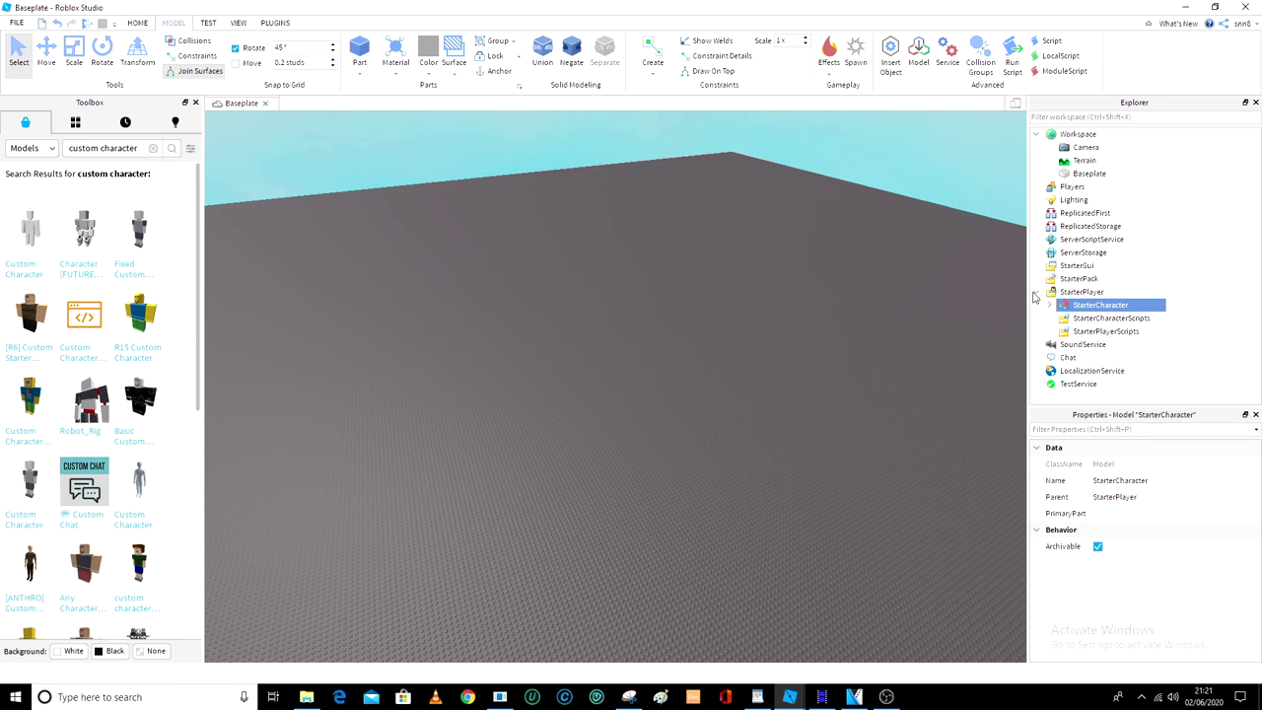
pyautogui.click(1064, 304)
pyautogui.scroll(-3, 1064, 329)
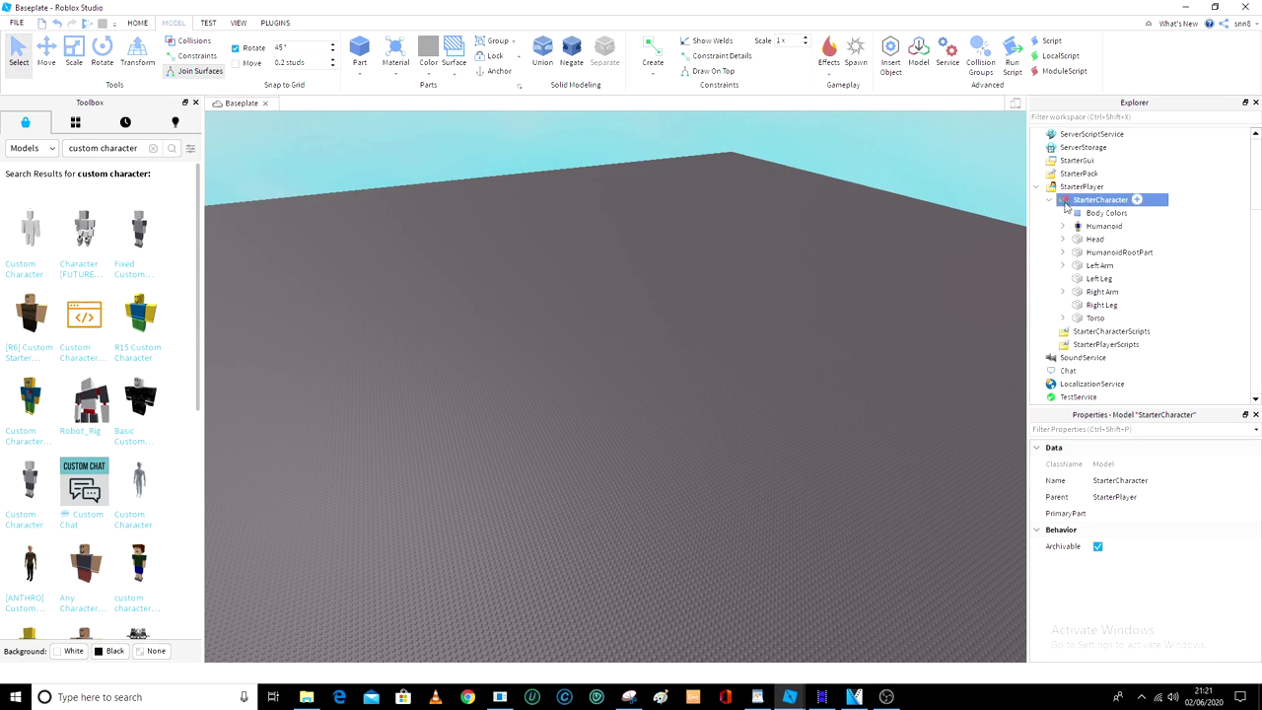
pyautogui.click(1050, 200)
pyautogui.click(1036, 292)
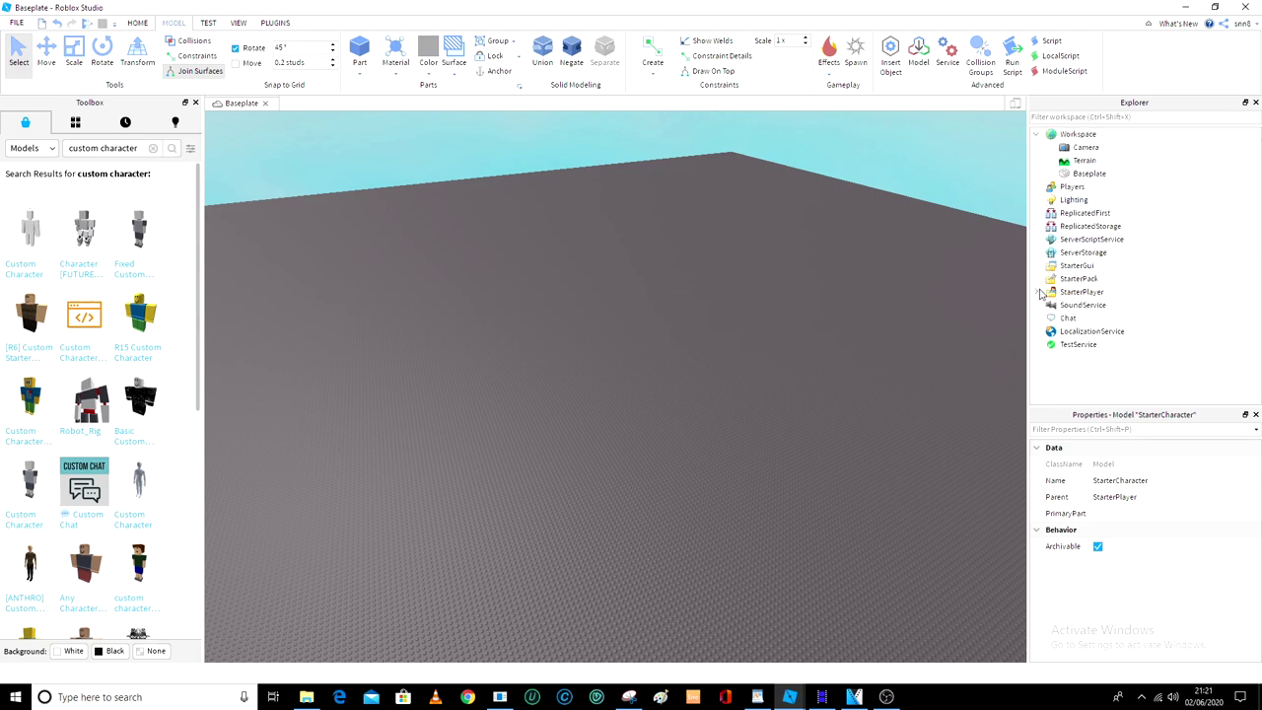
pyautogui.scroll(5, 814, 393)
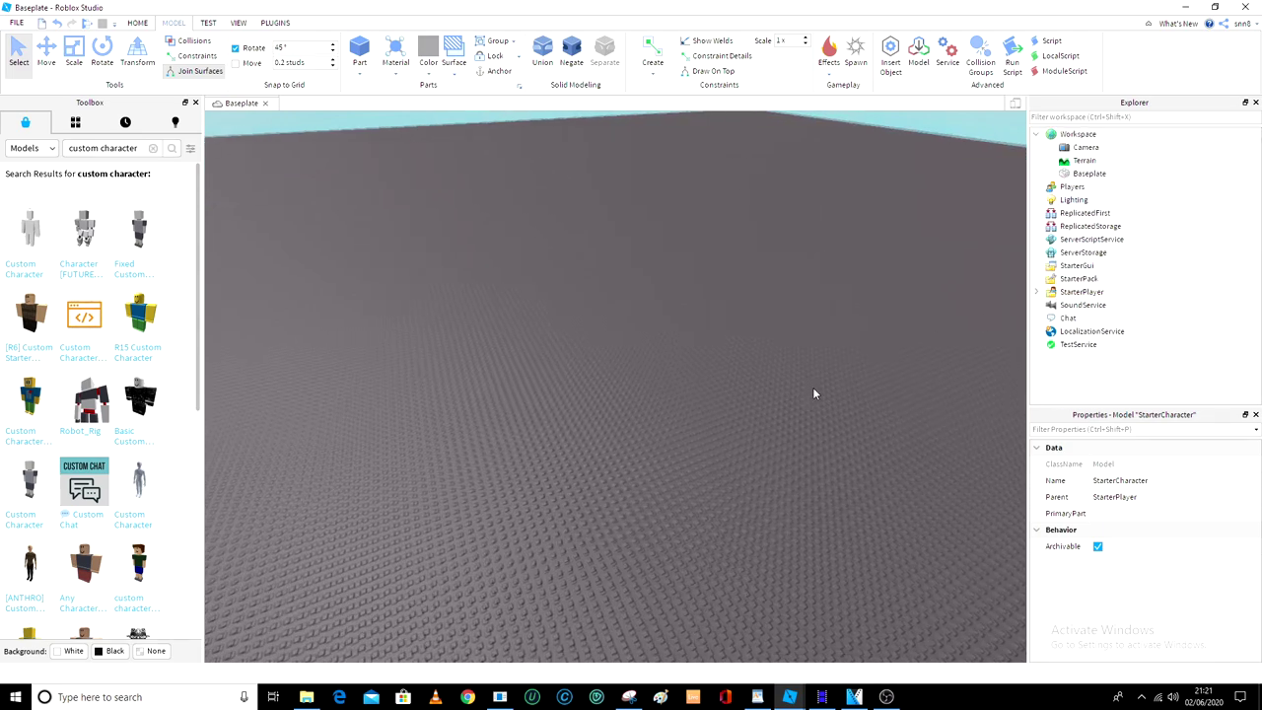
pyautogui.scroll(5, 814, 393)
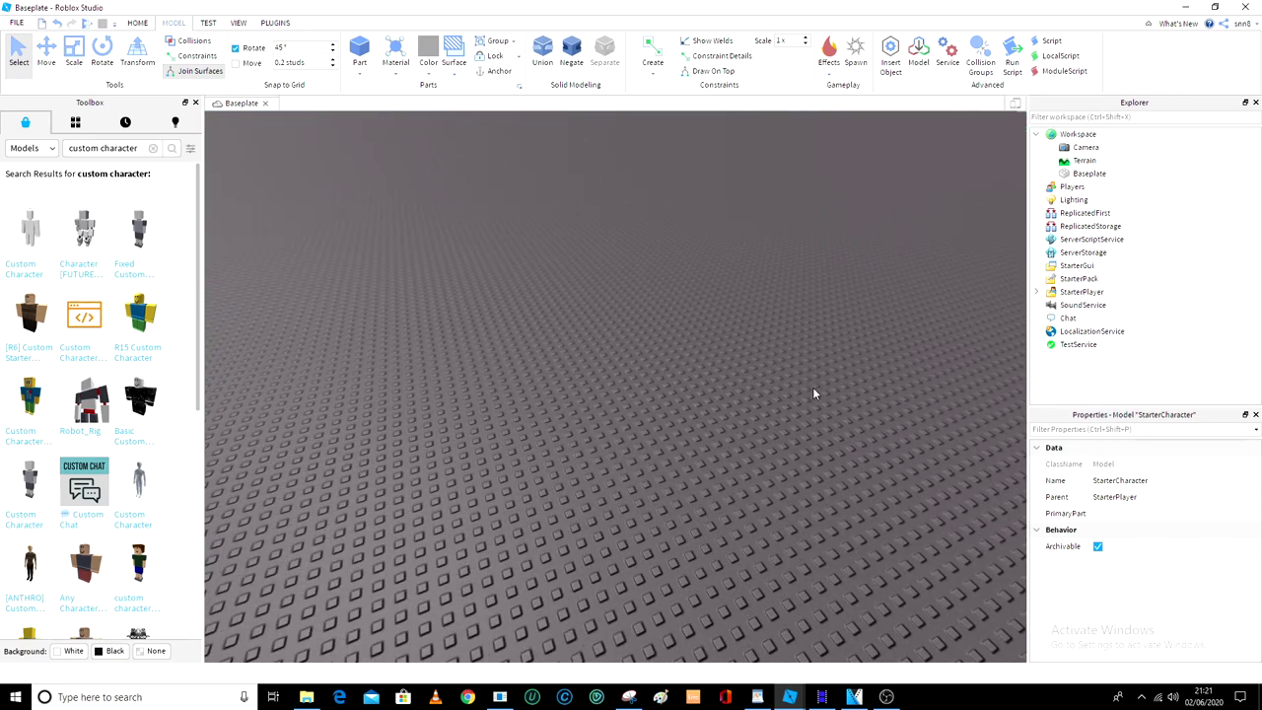
pyautogui.scroll(-4, 814, 394)
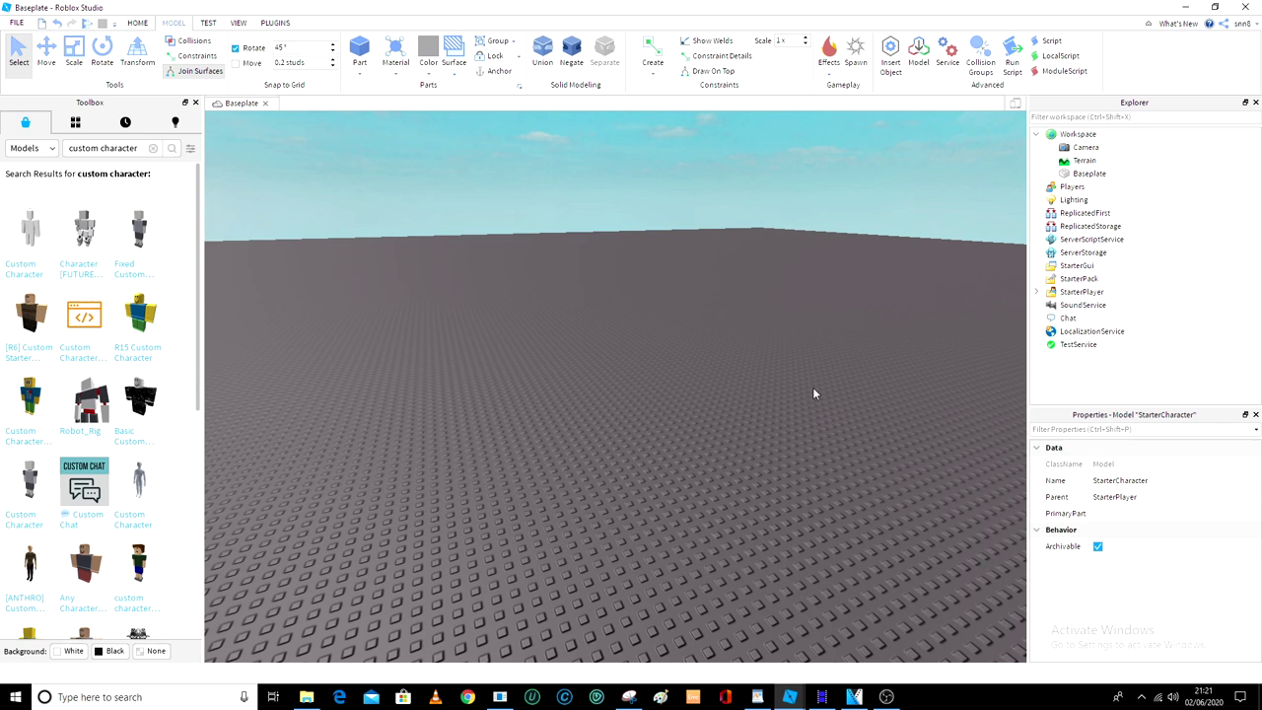
pyautogui.moveTo(887, 696)
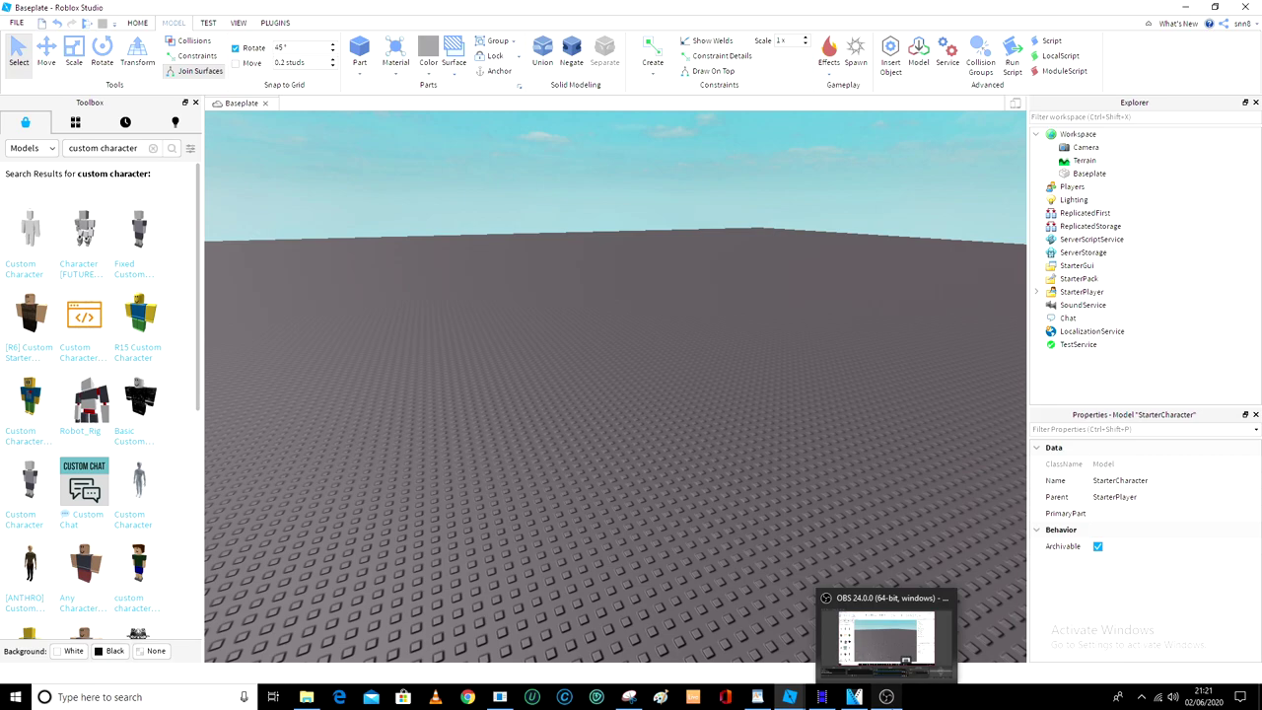